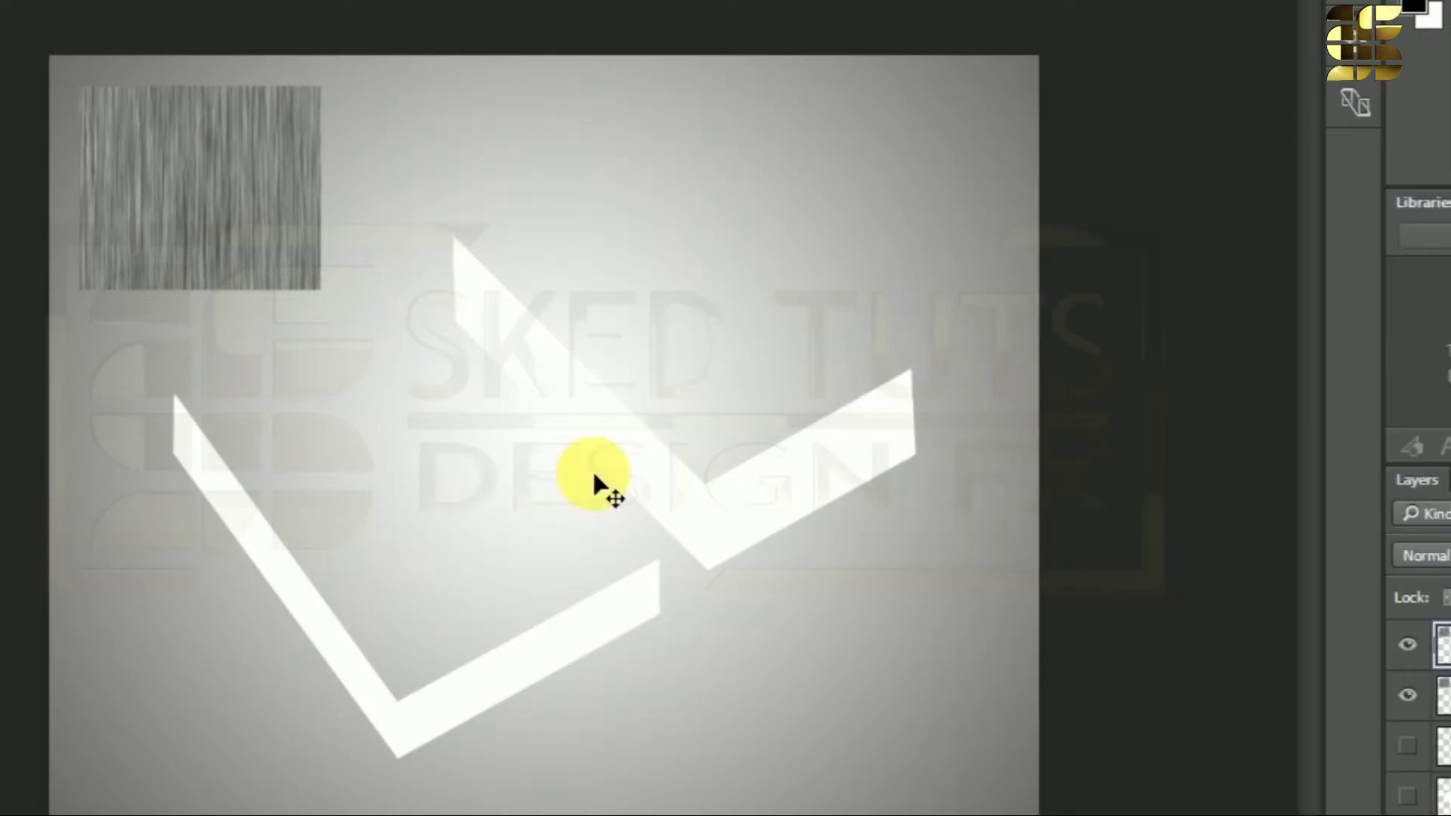
left_click(30, 412)
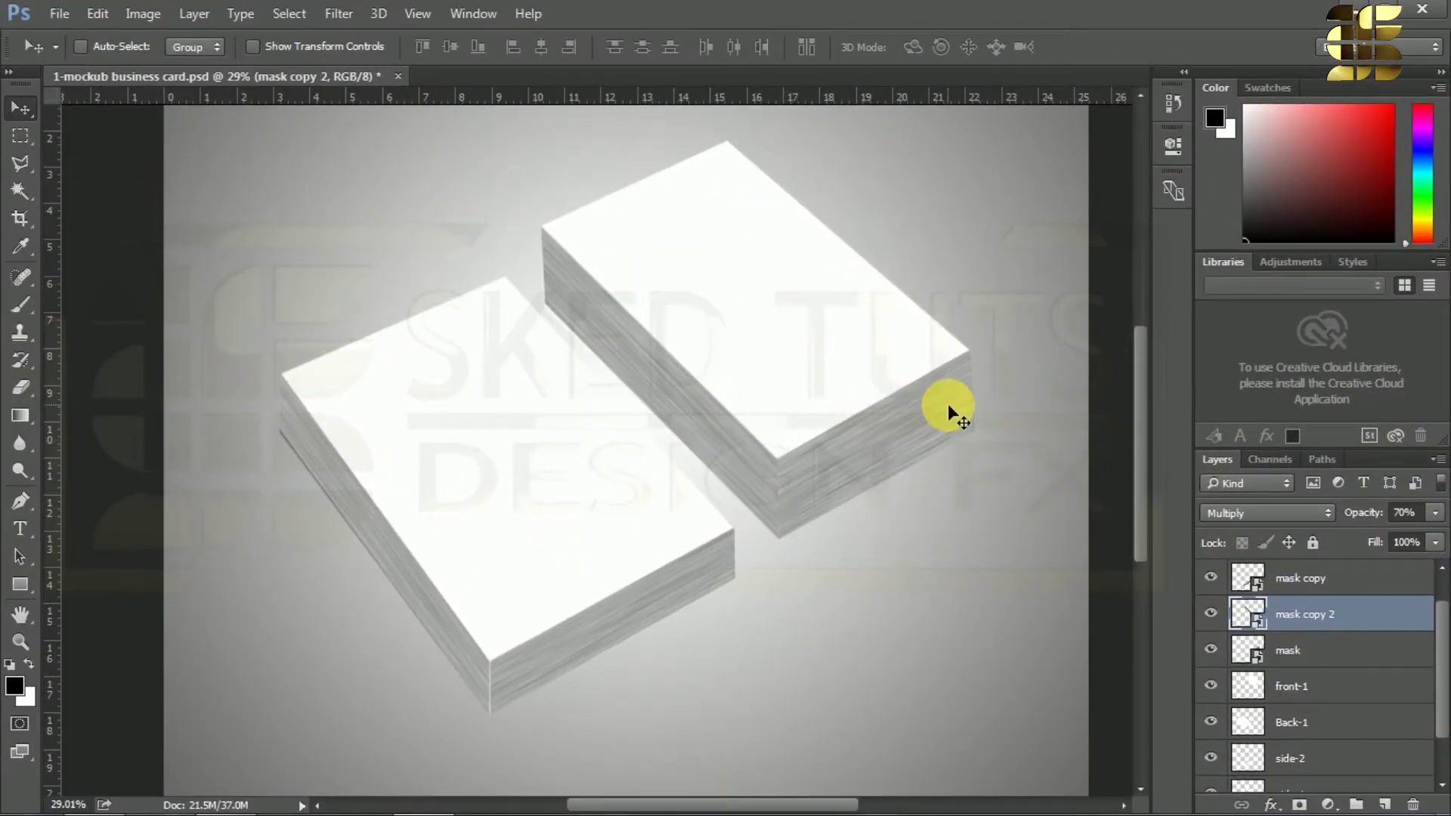
Group all the layers above the Background, from side-1 up to the topmost one.
scroll(1279, 592, "up", 1)
scroll(1292, 585, "down", 2)
scroll(1293, 597, "up", 2)
scroll(1313, 597, "down", 3)
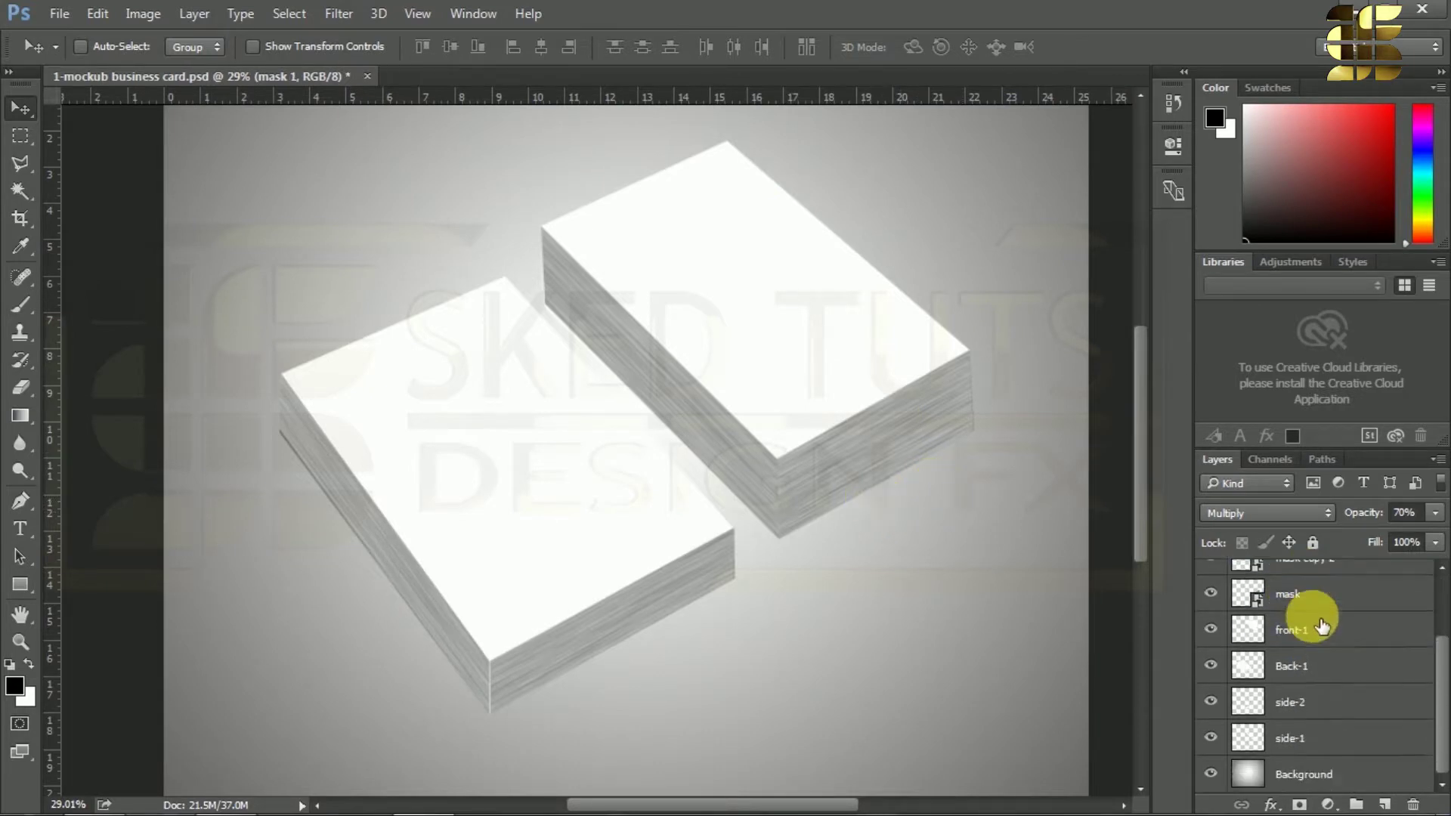
left_click(1324, 737, "ctrl")
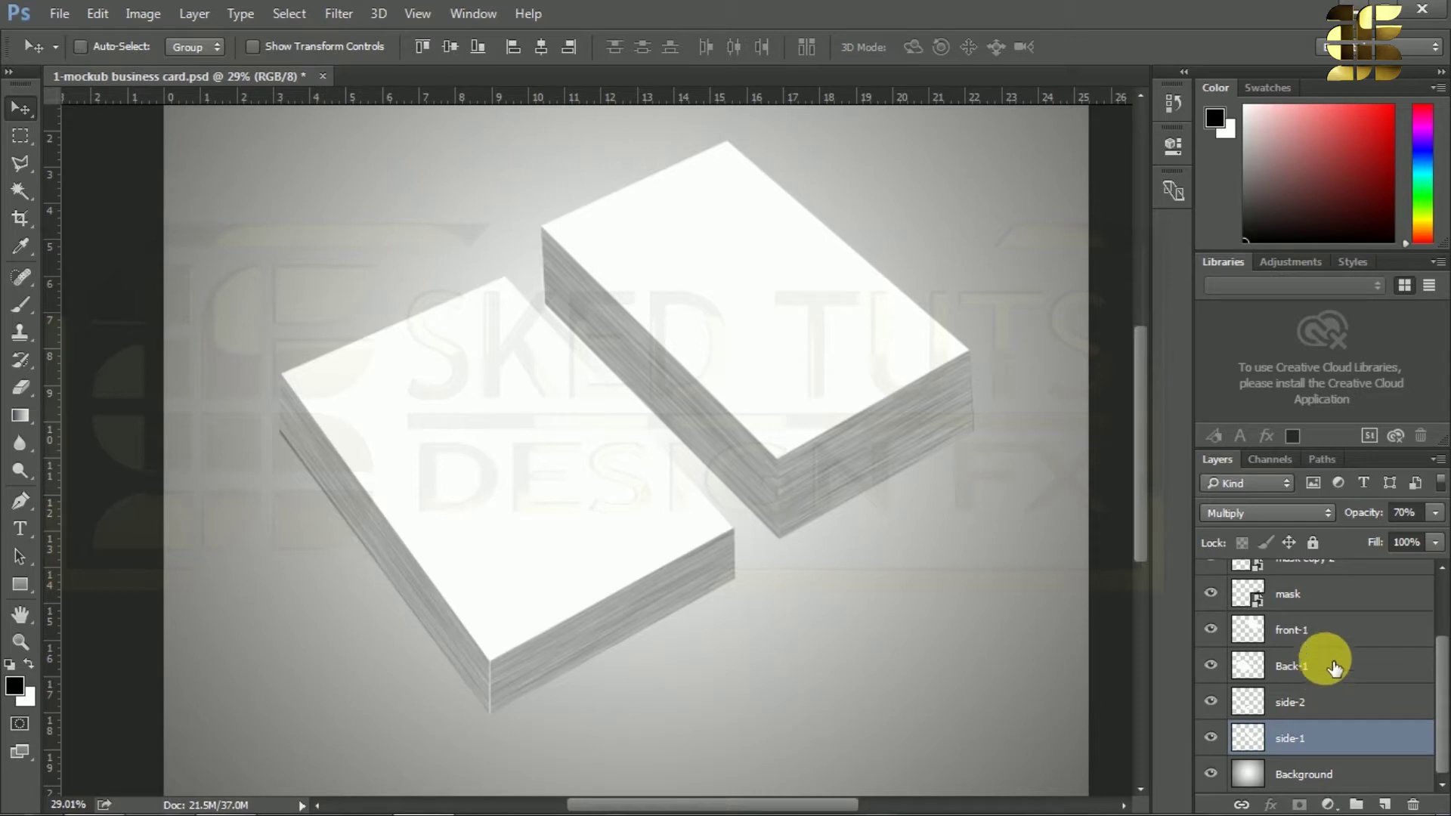
scroll(1335, 667, "up", 2)
left_click(1295, 622, "shift")
scroll(1295, 625, "down", 2)
left_click(1356, 804)
Rename the new layer group as mockup and save the document.
double_click(1306, 579)
type("mockup")
key("Return")
key("ctrl+s")
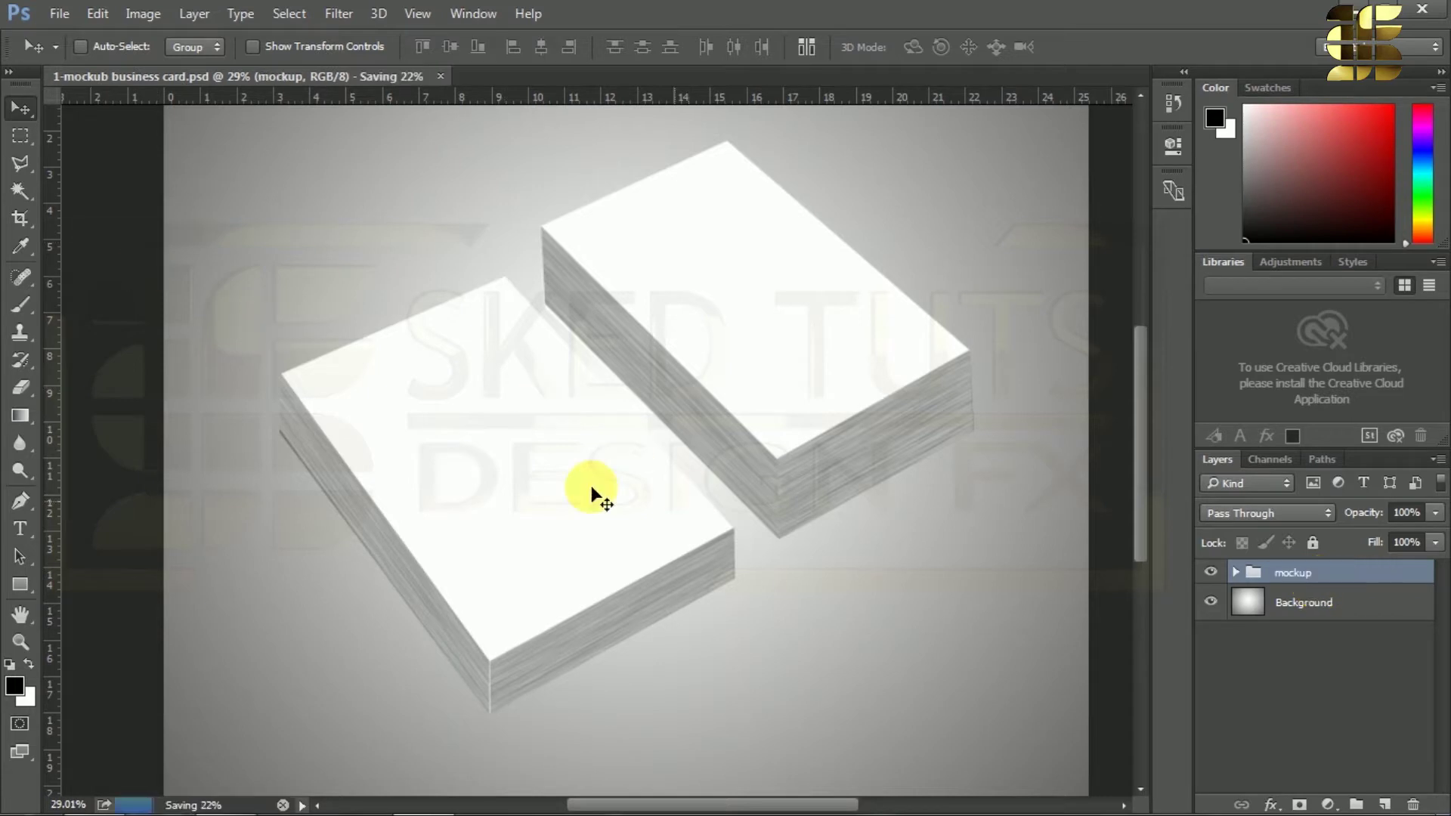
Add an empty layer group named shed between the mockup group and the Background layer.
left_click(1357, 804)
mouse_move(1295, 574)
left_mouse_down()
mouse_move(1319, 614)
mouse_move(1308, 568)
left_mouse_up()
double_click(1303, 597)
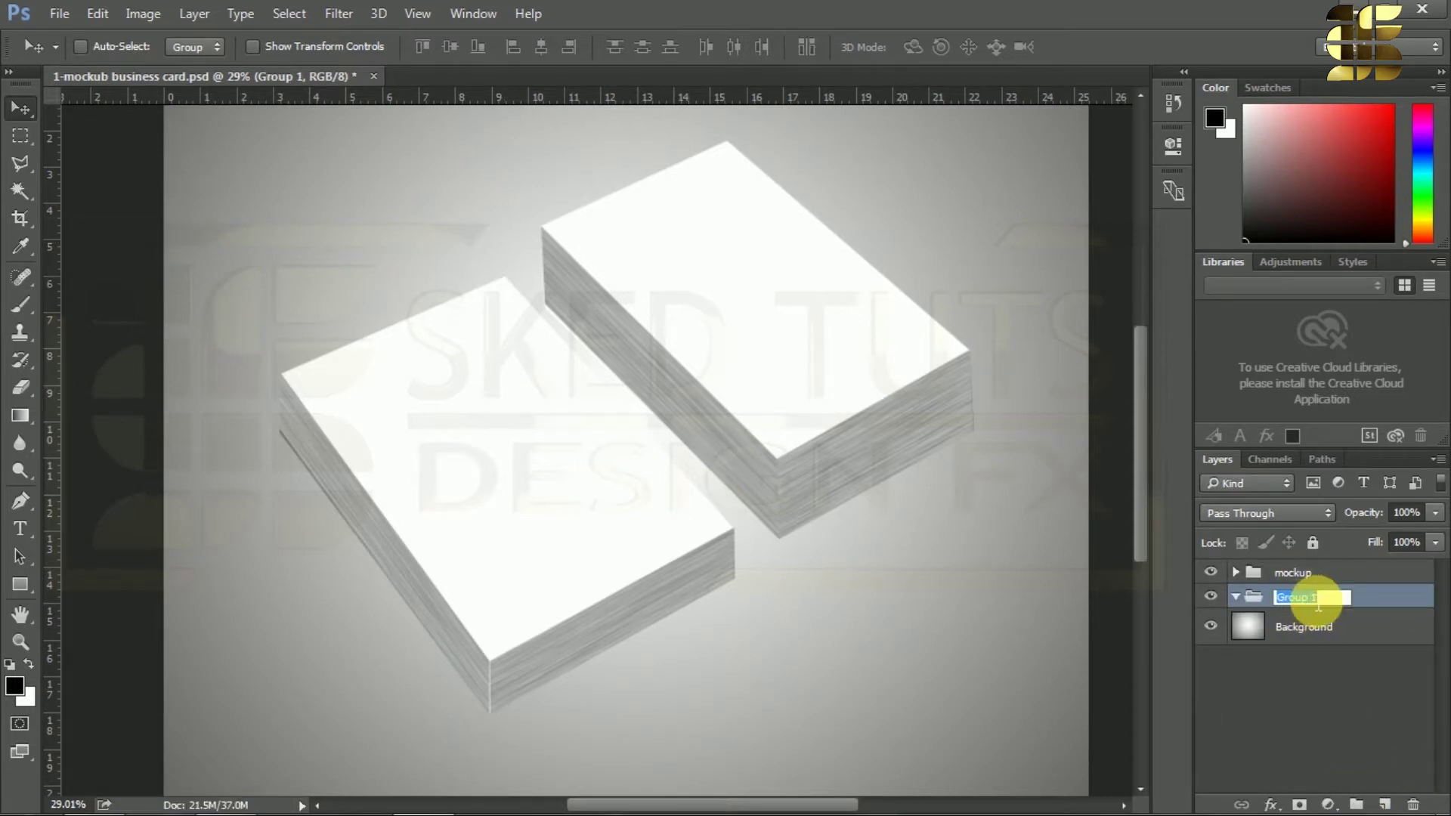
key("Return")
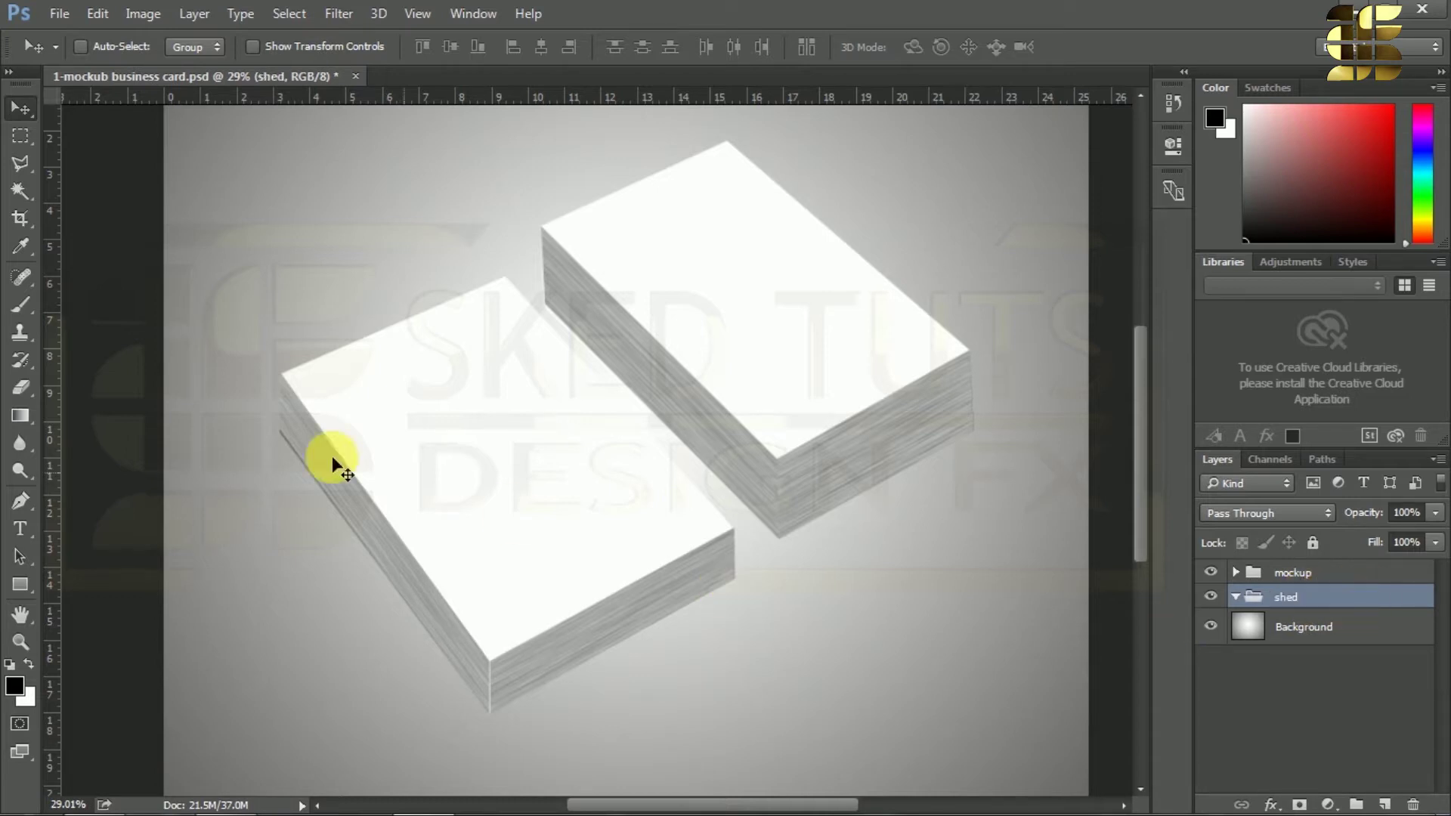
Add a new layer named shed-1 inside the shed group.
scroll(765, 487, "down", 3)
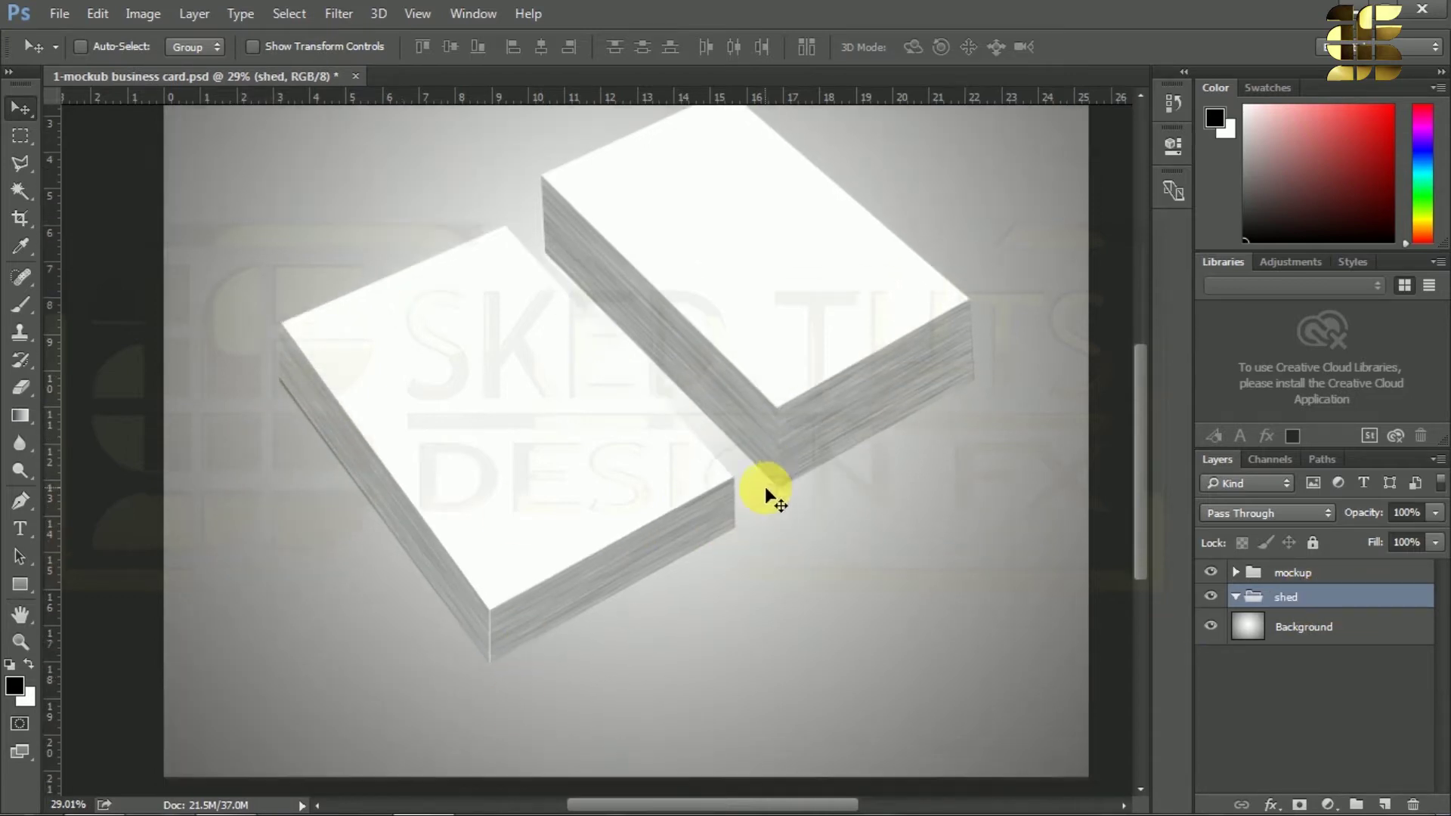
left_click(1384, 804)
double_click(1317, 627)
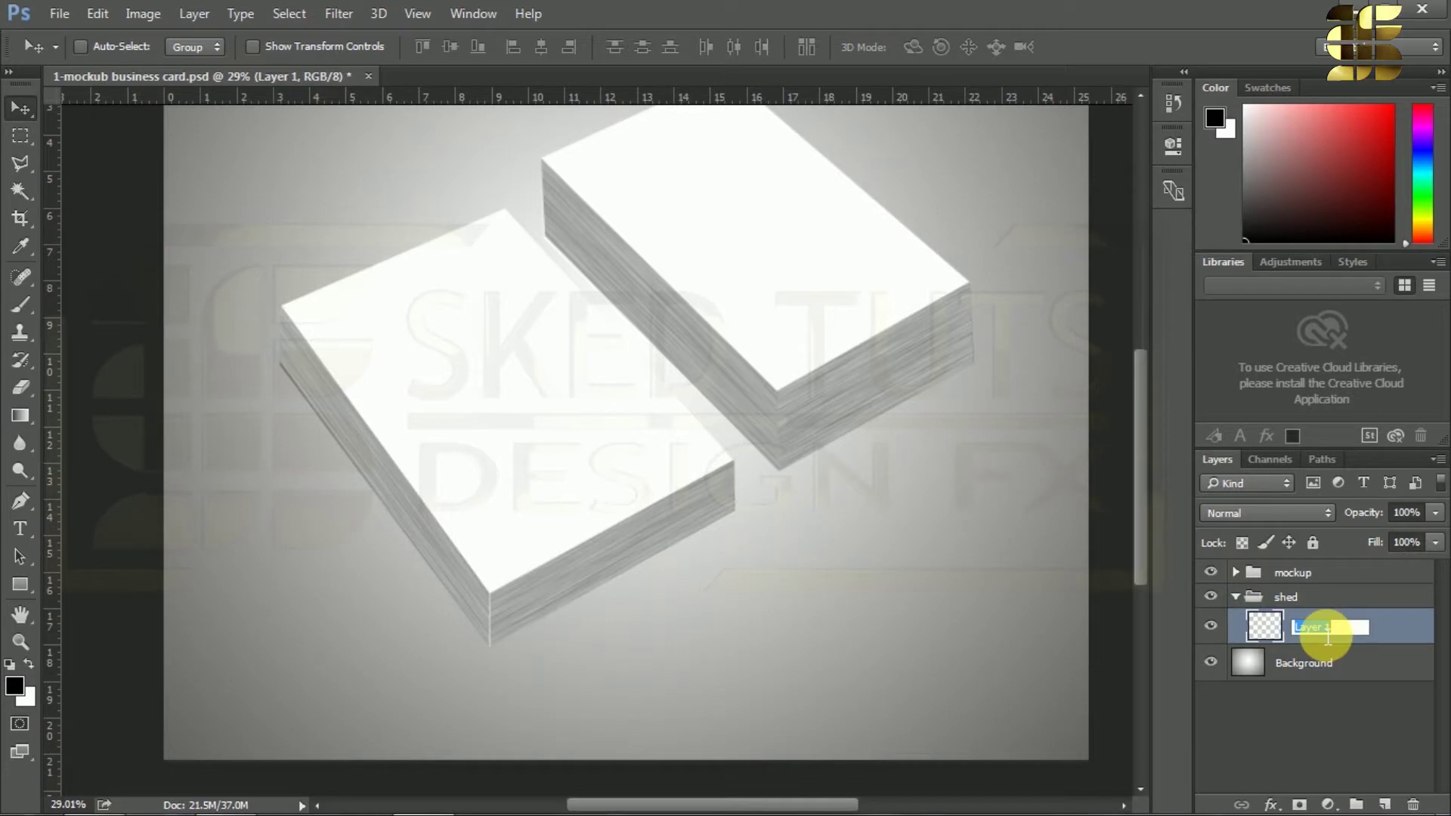
type("shed-1")
key("Return")
Outline a polygonal shadow selection along the two visible sides of the front card stack, overlapping its side faces.
scroll(482, 479, "down", 3)
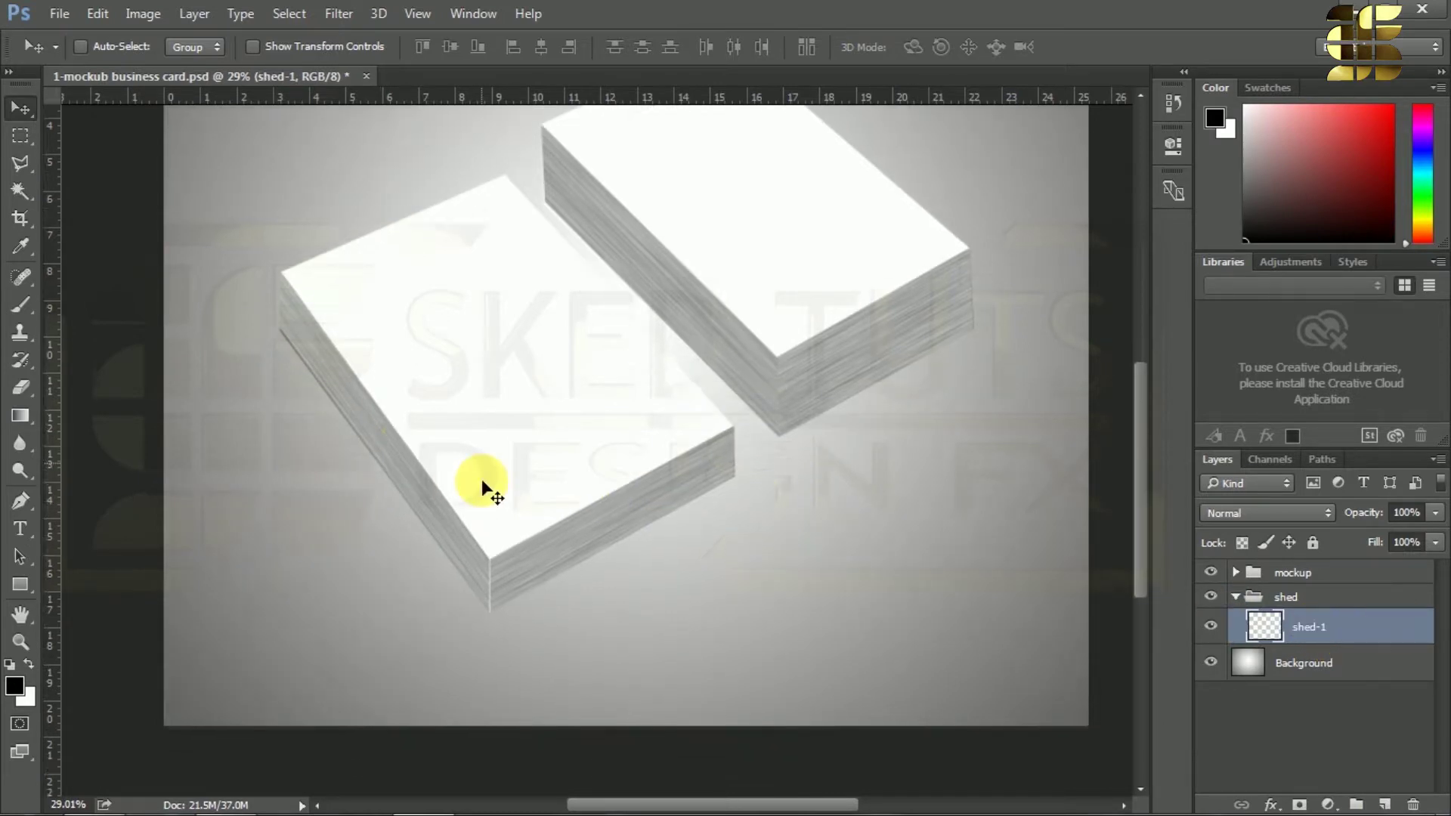
left_click(25, 160)
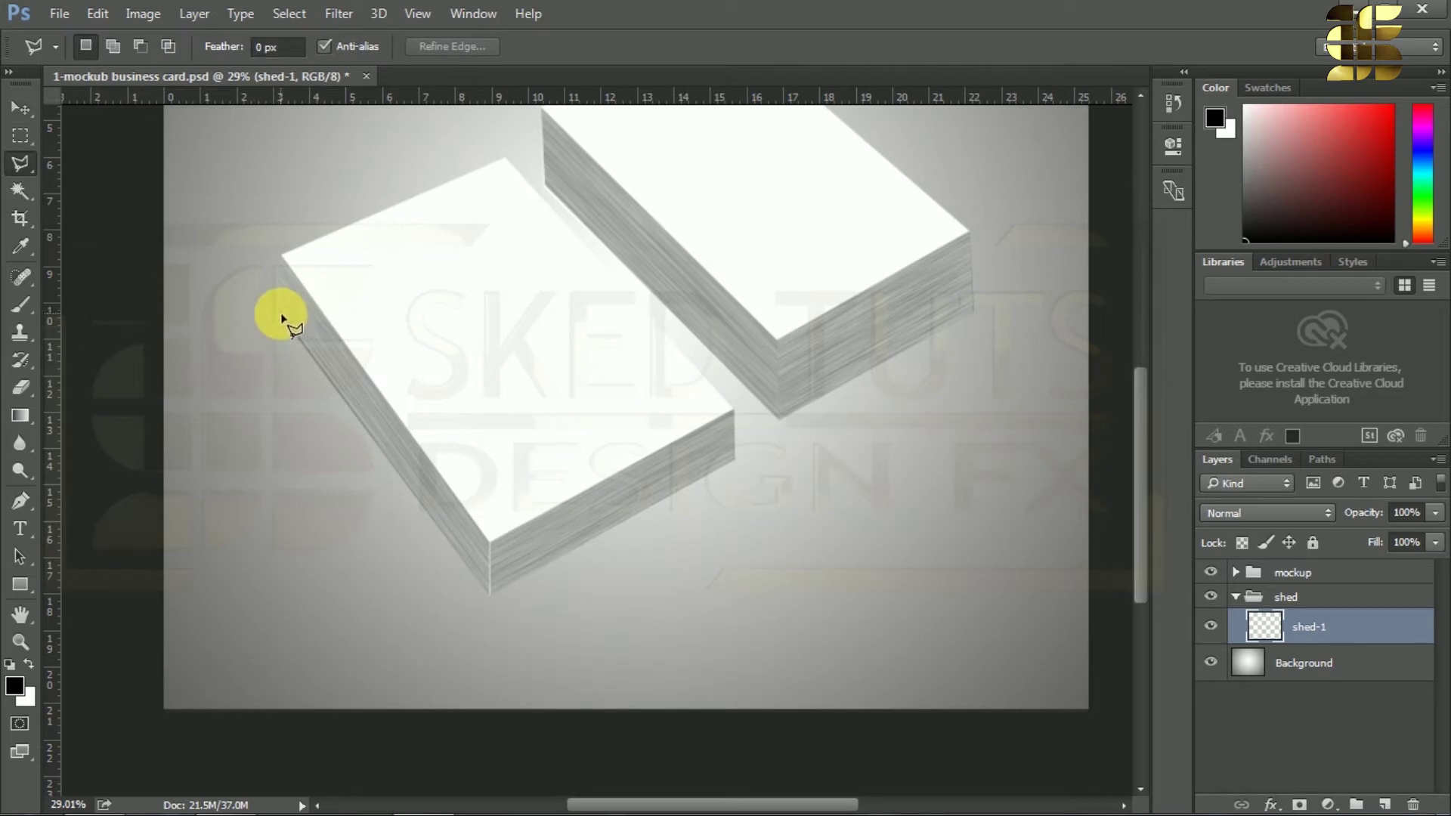
left_click(279, 313)
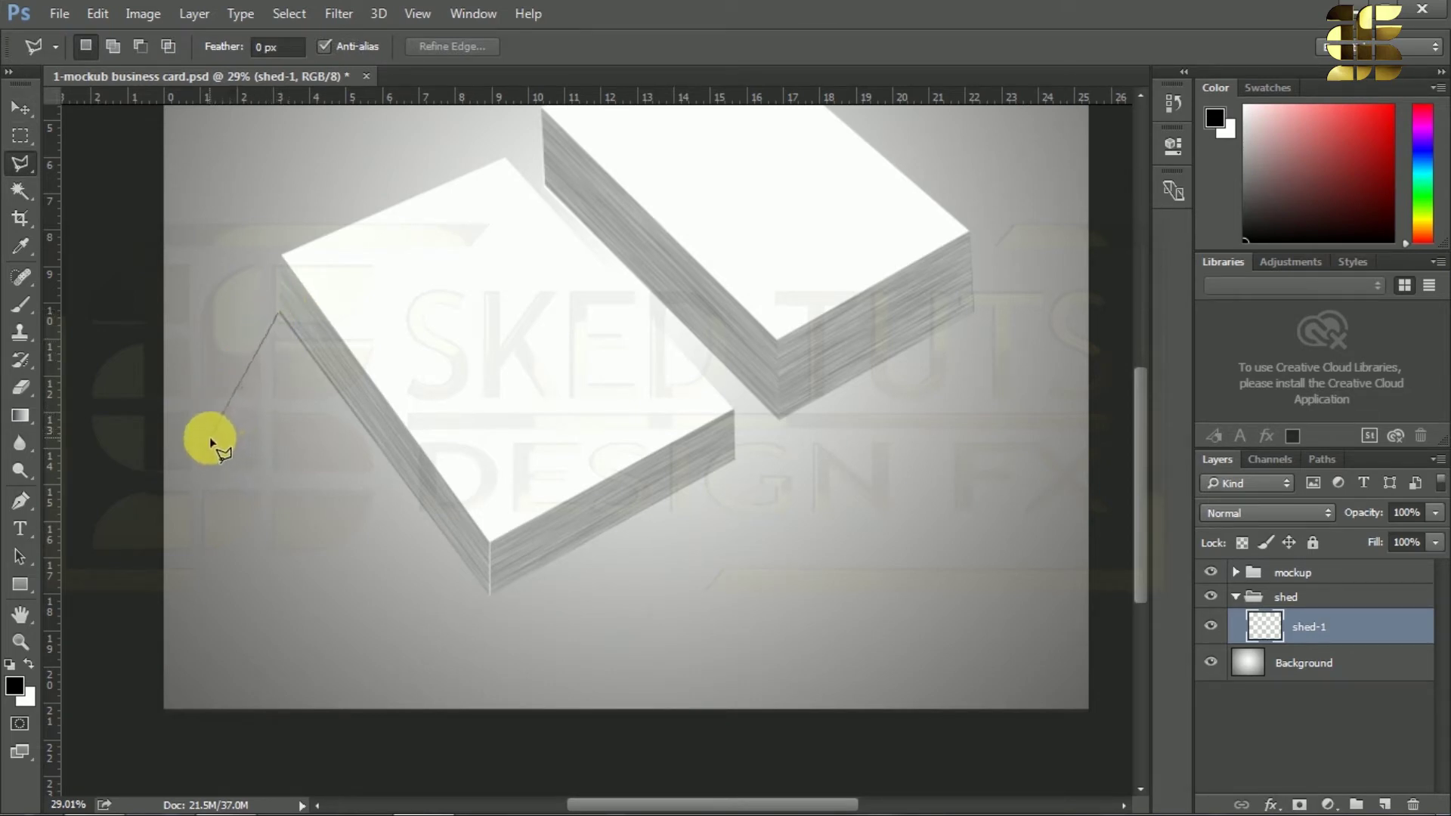
left_click(176, 390)
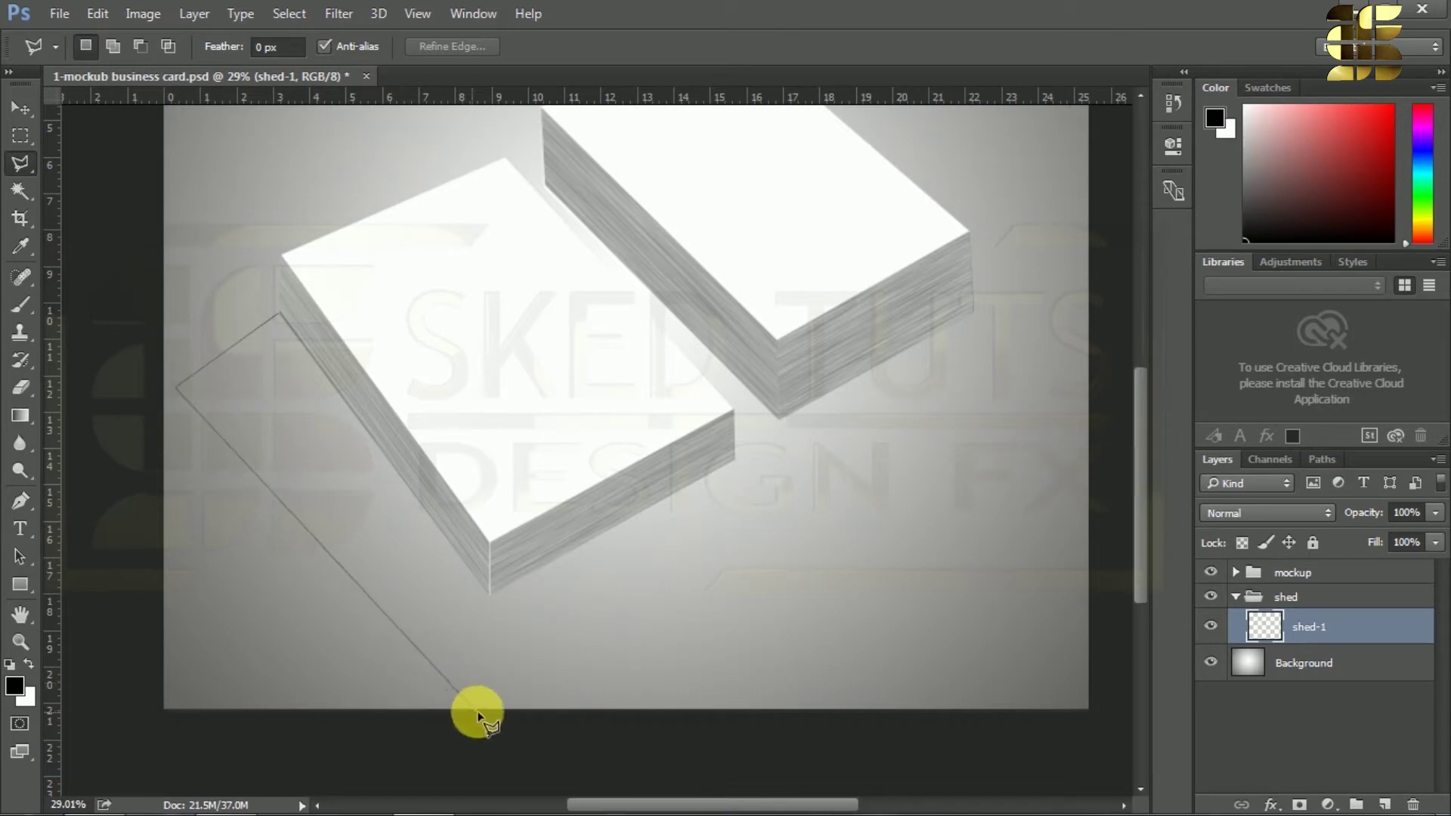
left_click(472, 691)
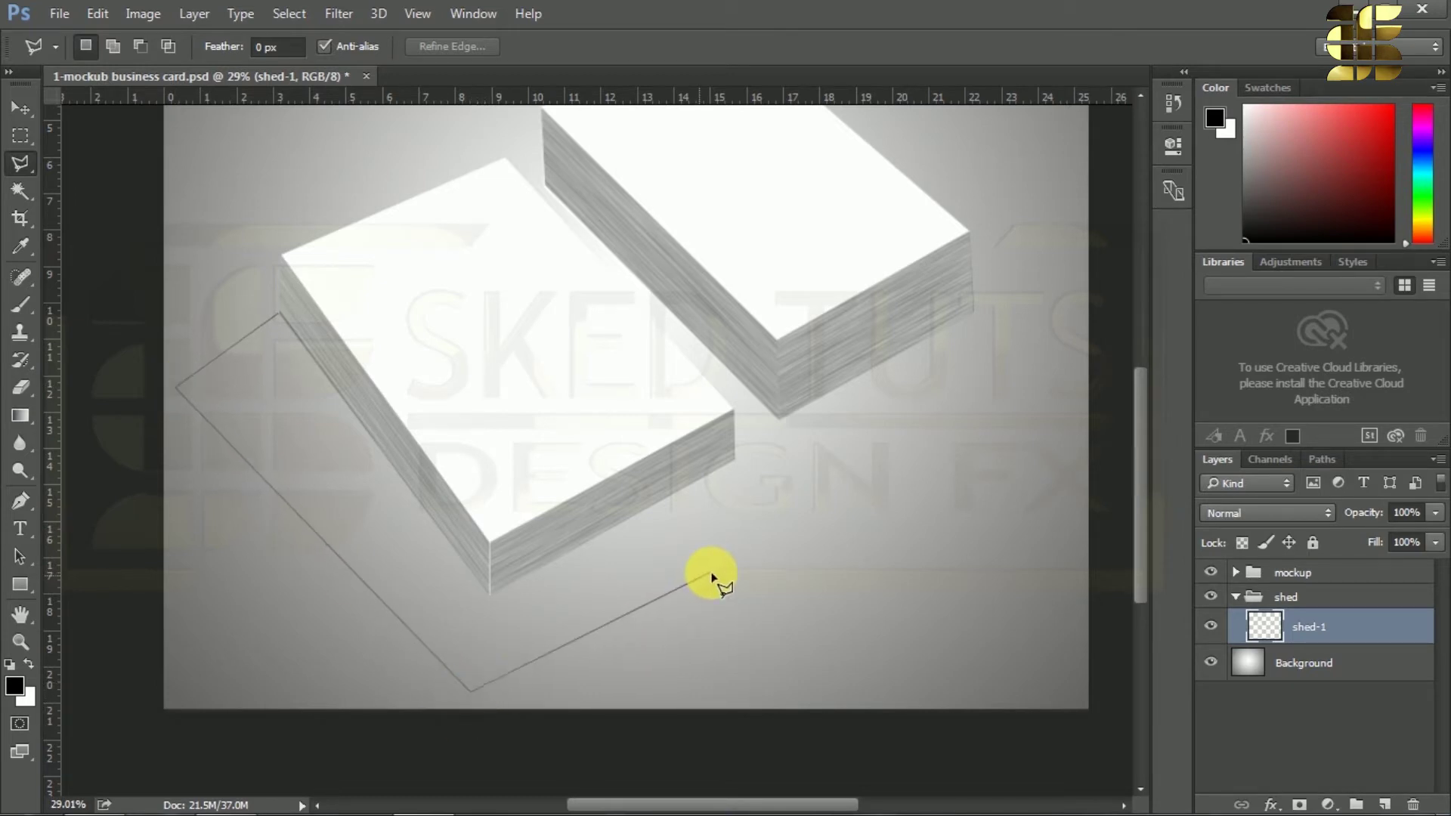
left_click(706, 572)
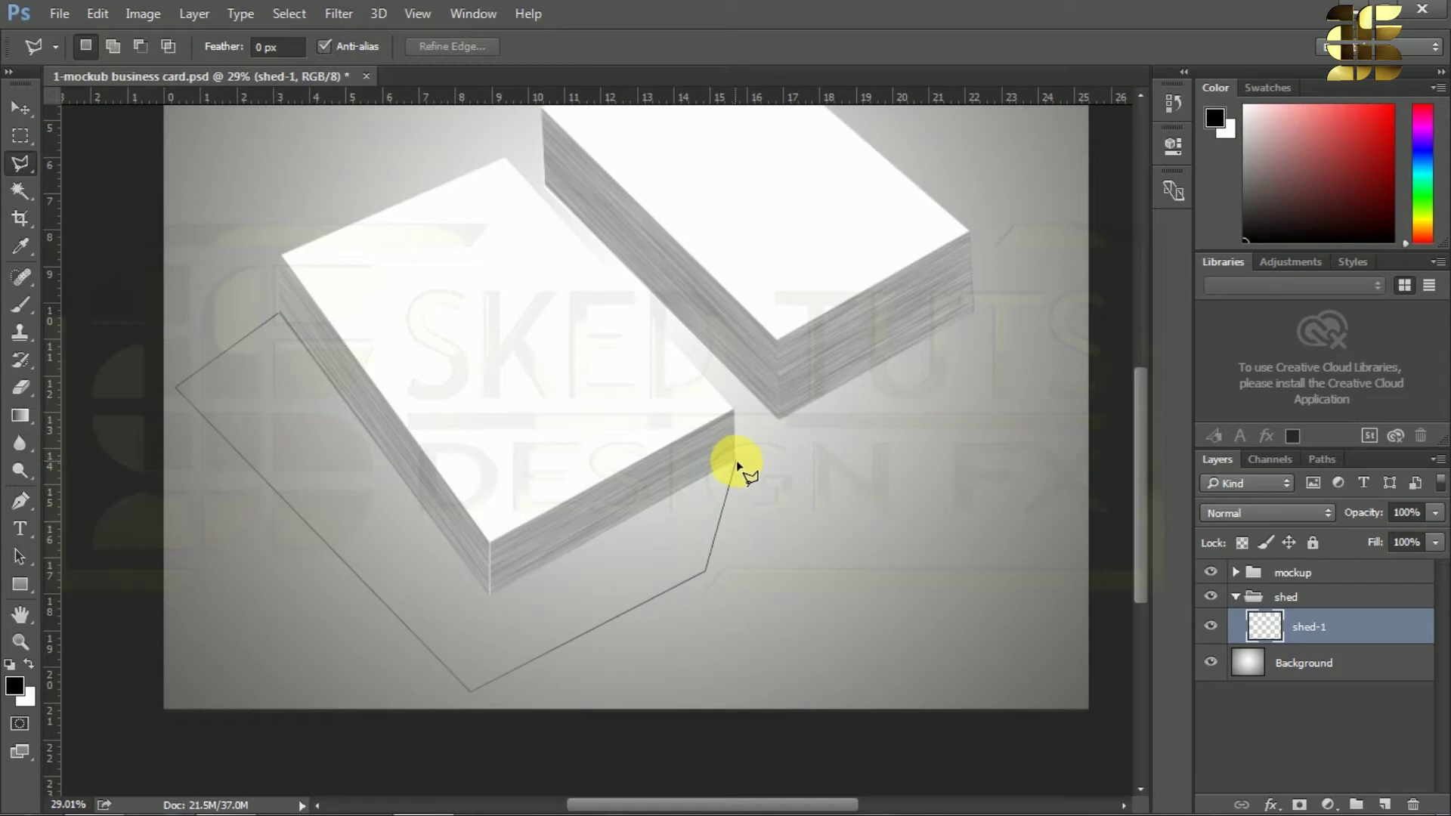
left_click(734, 460)
left_click(685, 477)
left_click(597, 502)
left_click(521, 549)
left_click(488, 556)
left_click(457, 549)
left_click(428, 486)
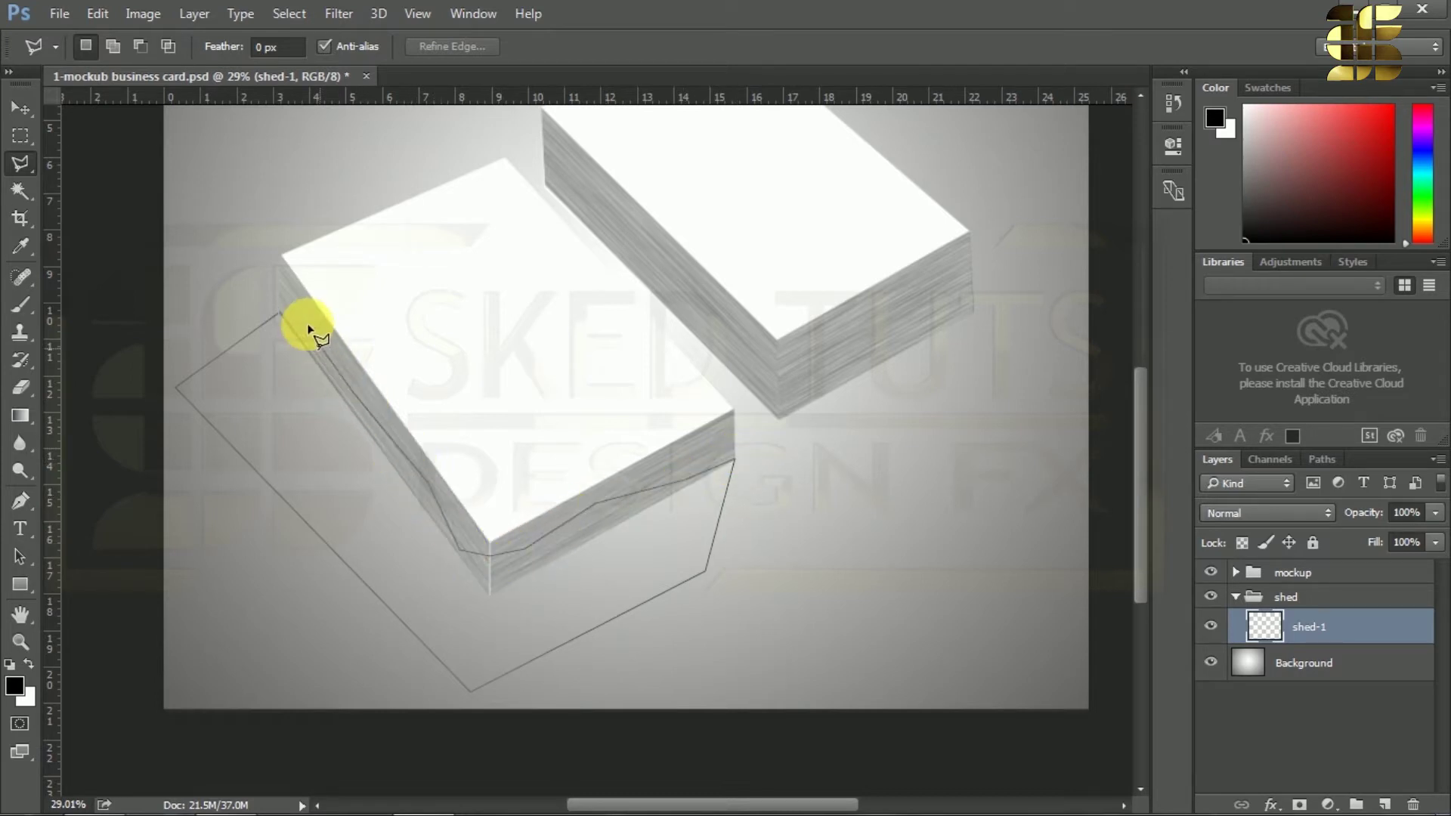
left_click(286, 316)
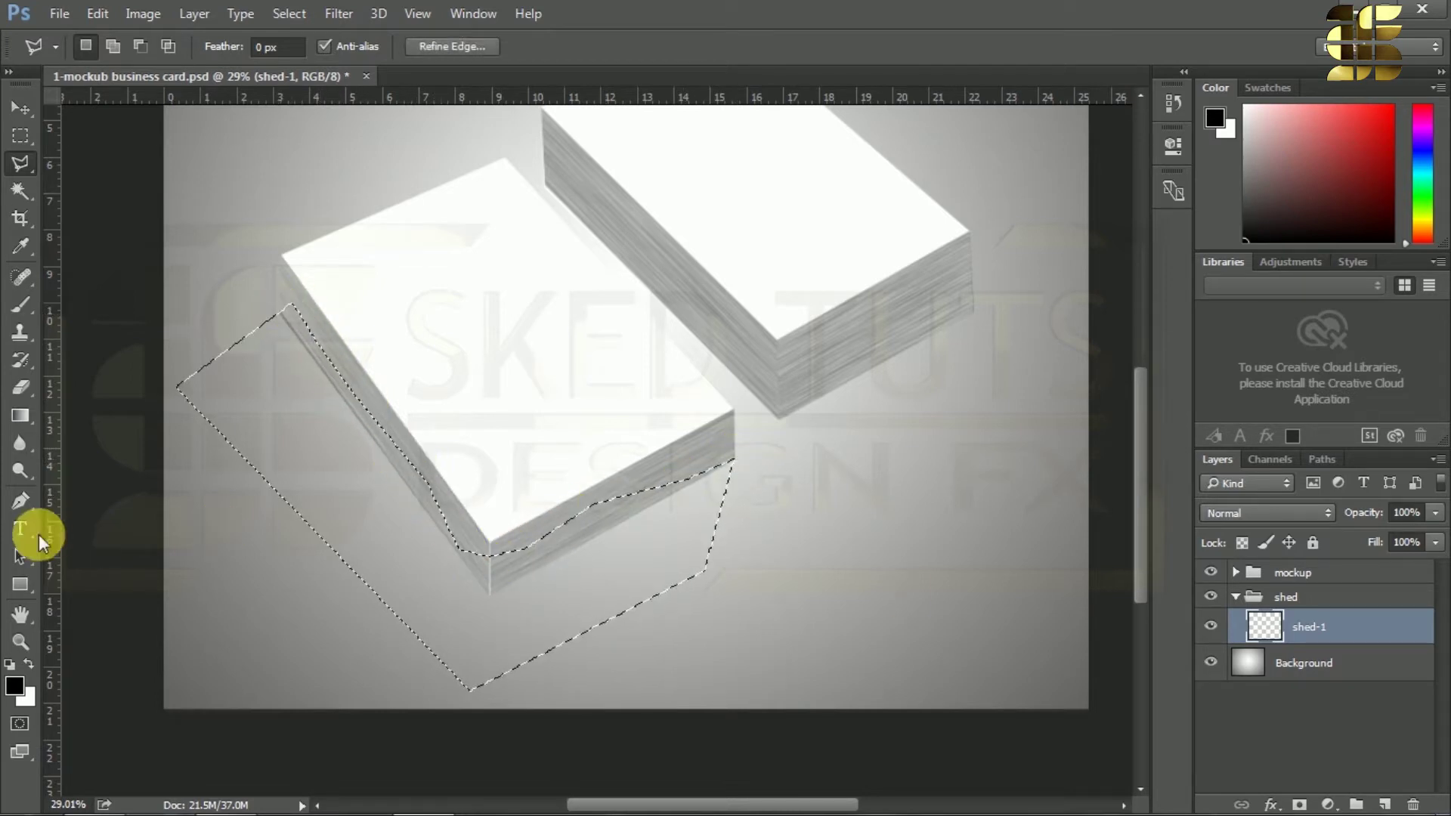
Fill the shadow selection on shed-1 with a black Foreground to Transparent gradient and deselect it.
left_click(21, 416)
left_click(106, 46)
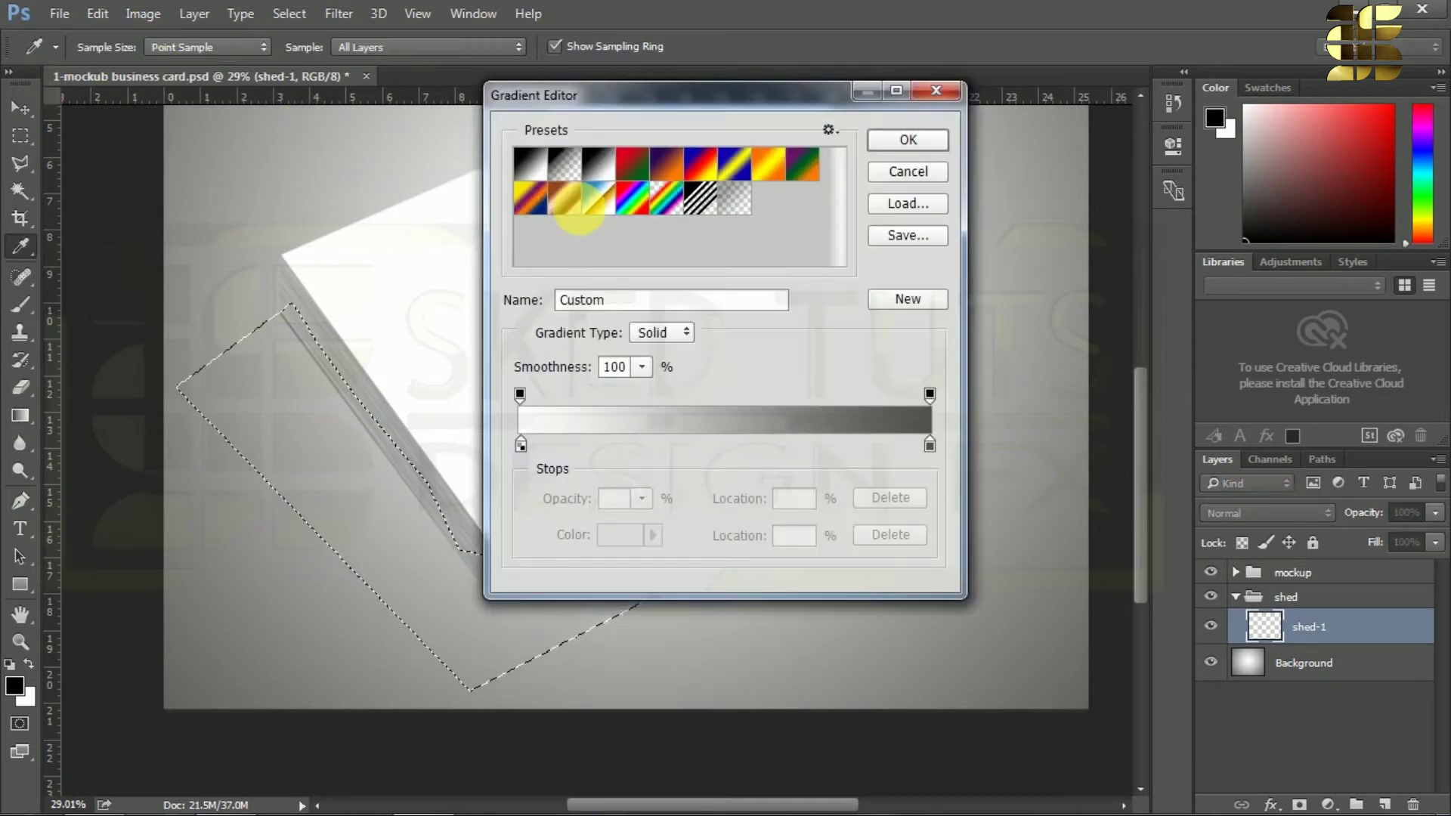
left_click(580, 173)
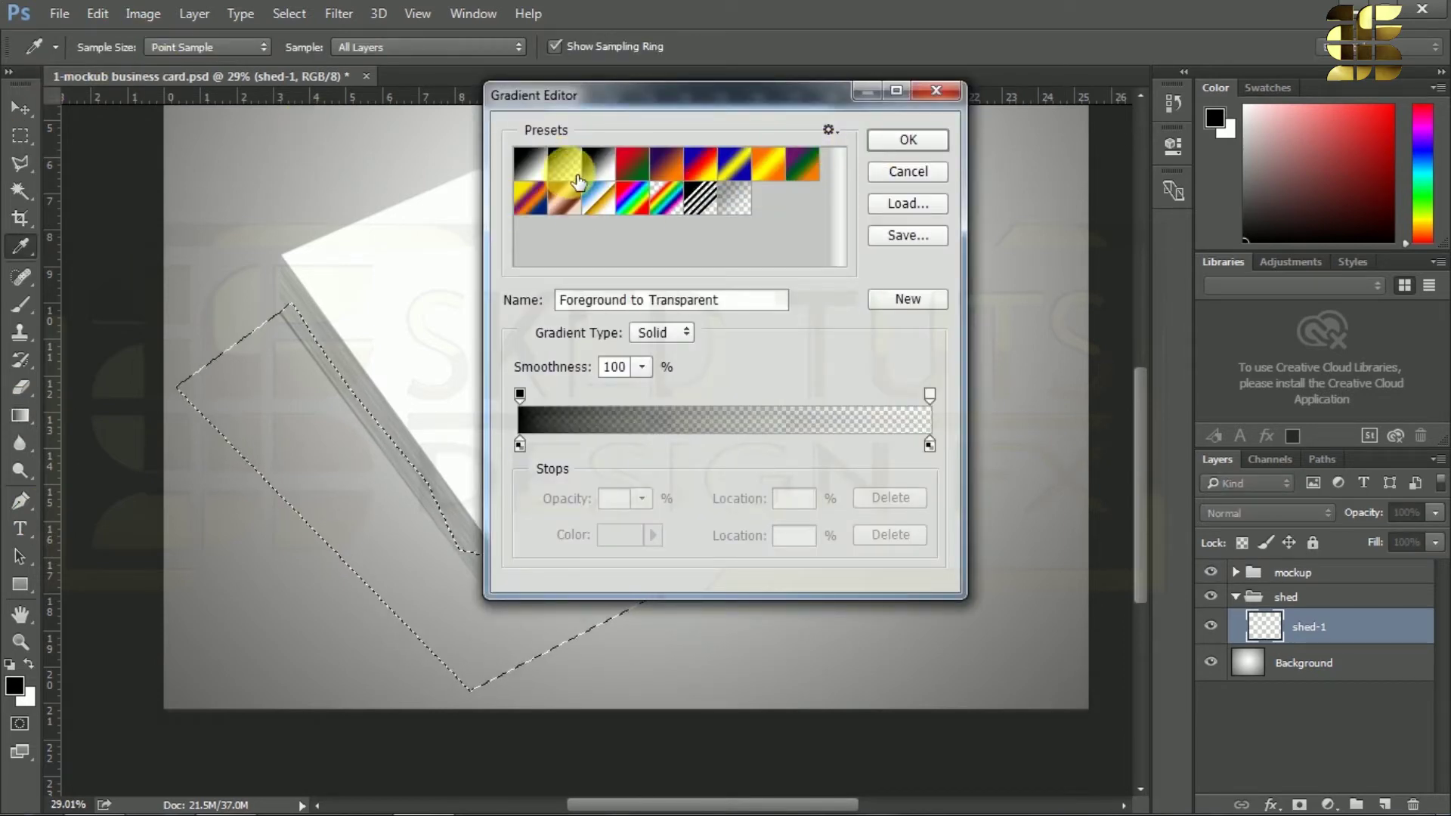
left_click(906, 140)
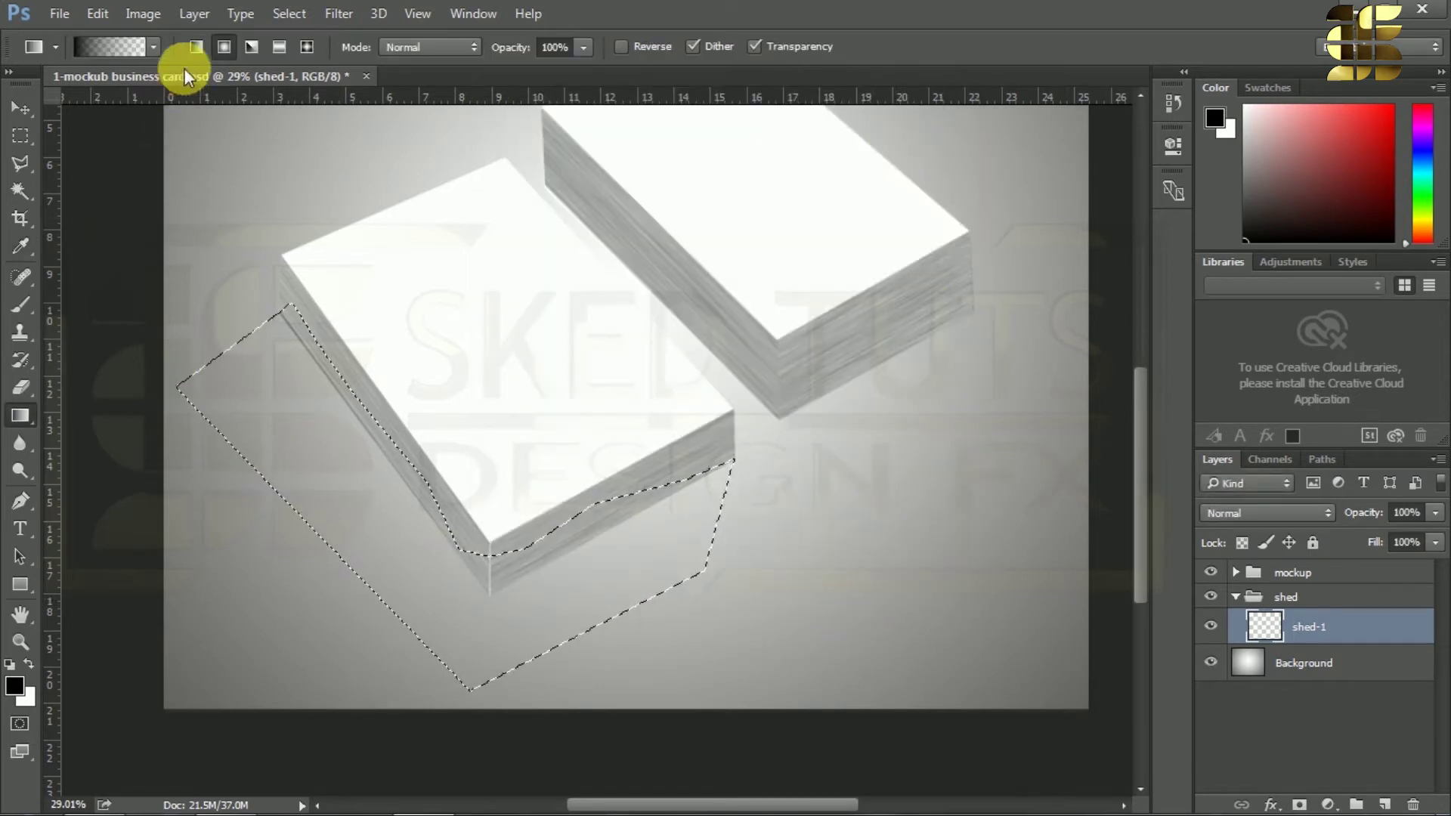
left_click_drag(538, 370, 376, 696)
key("v")
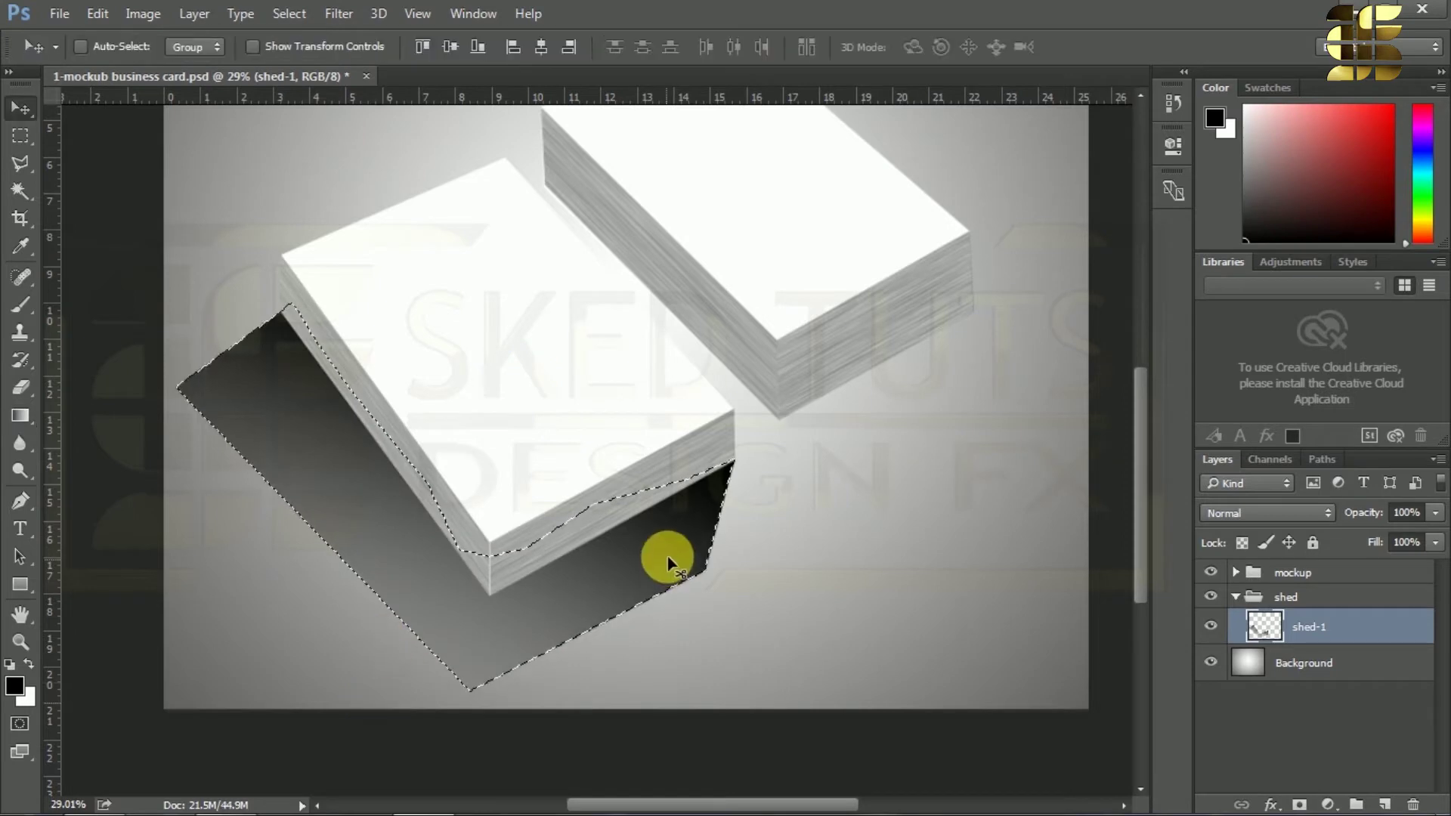
key("ctrl+d")
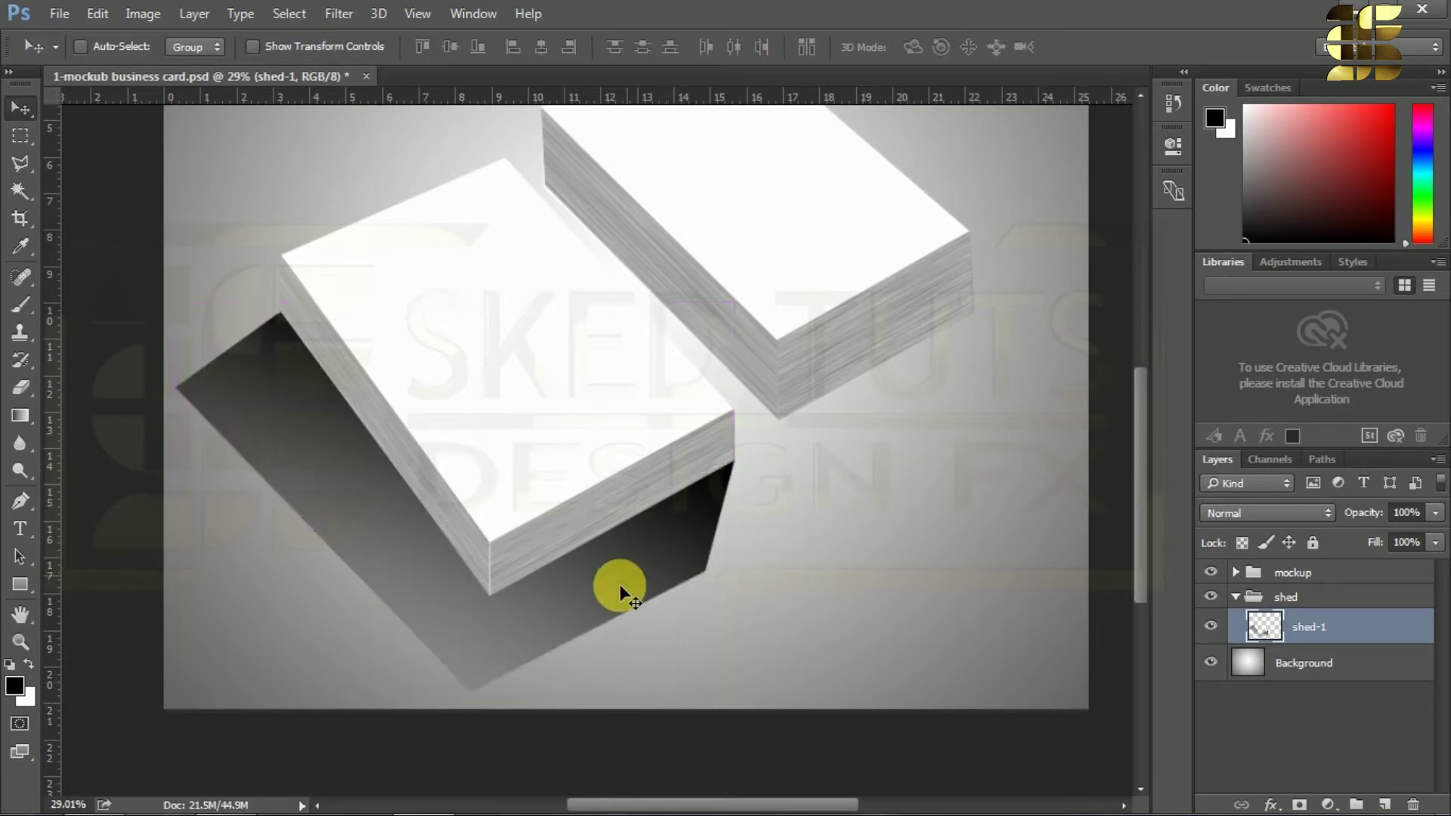
Apply a Gaussian Blur with a 40-pixel radius to the shed-1 layer.
scroll(628, 573, "up", 1)
left_click(632, 542, "ctrl")
left_click(331, 13)
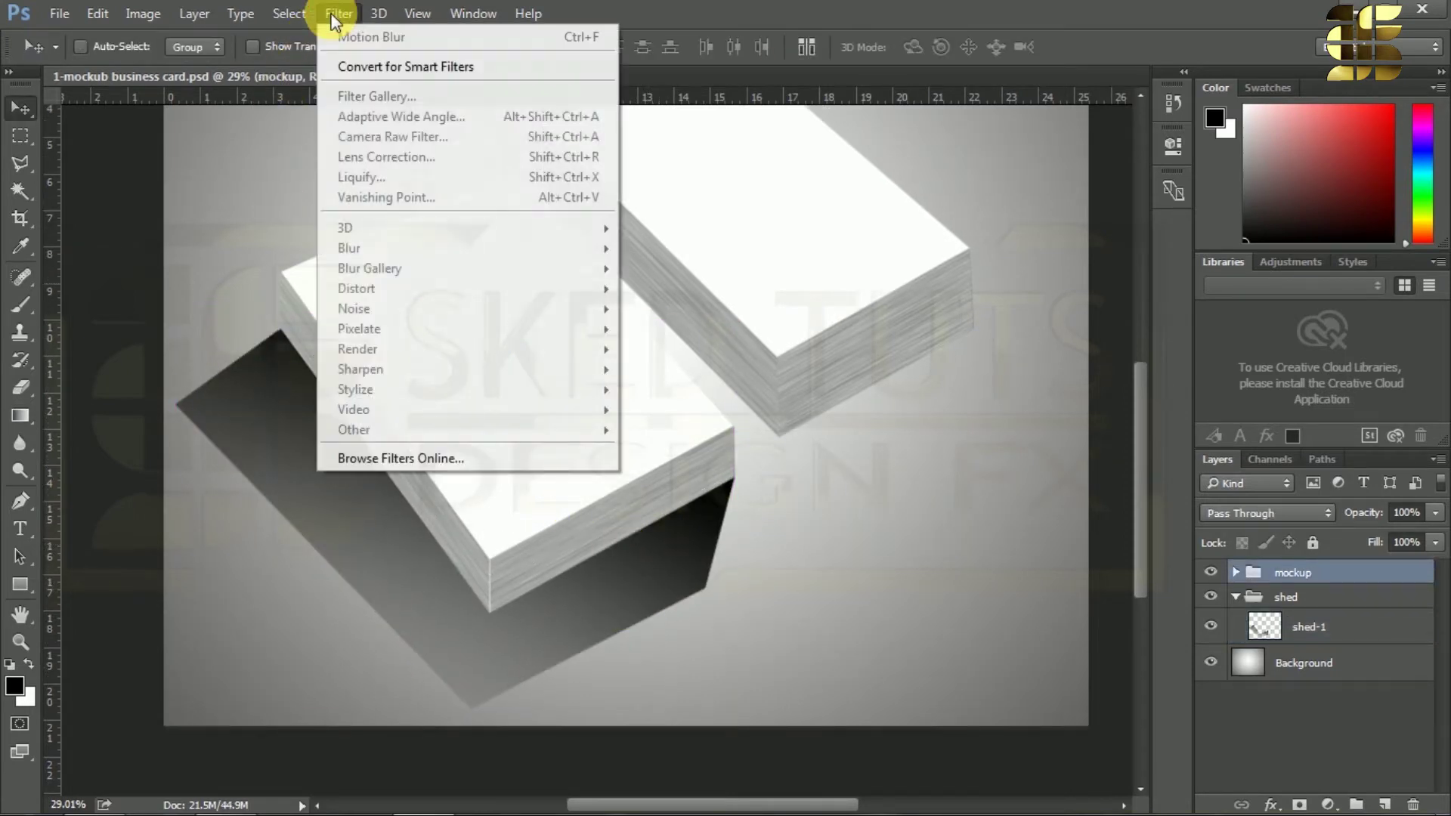
mouse_move(574, 248)
left_click(673, 328)
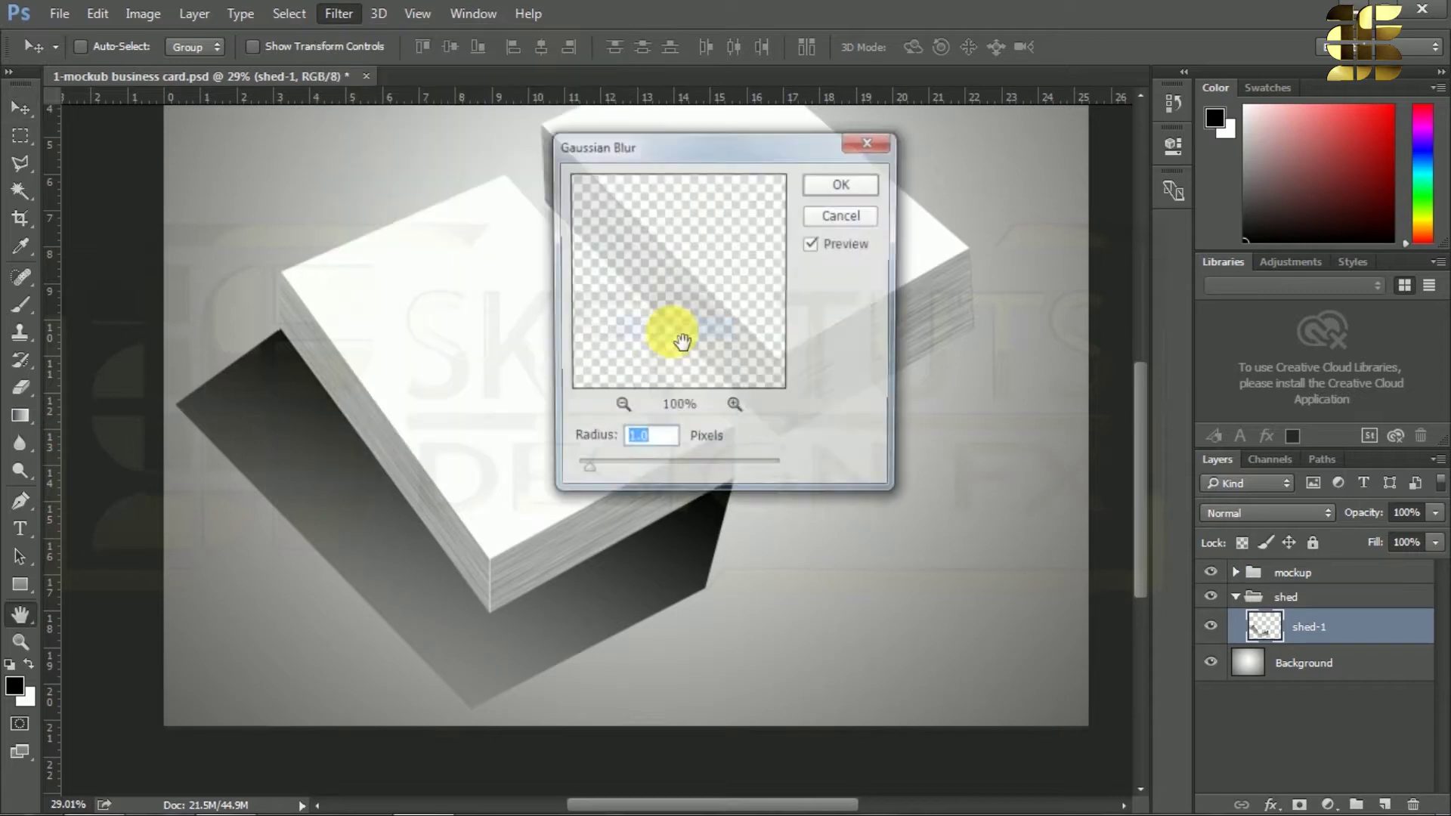
left_click_drag(625, 470, 672, 474)
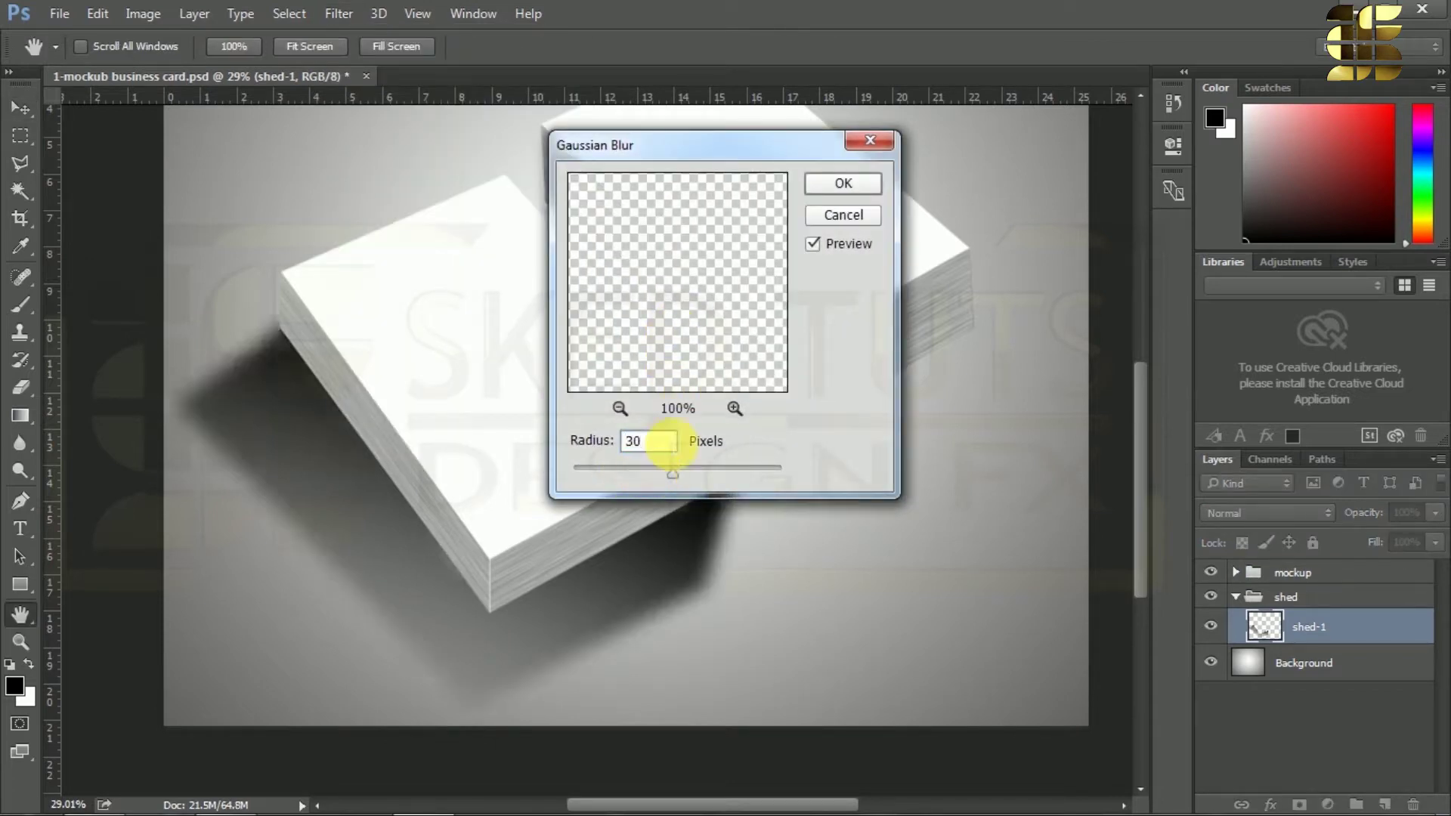
left_click(592, 428)
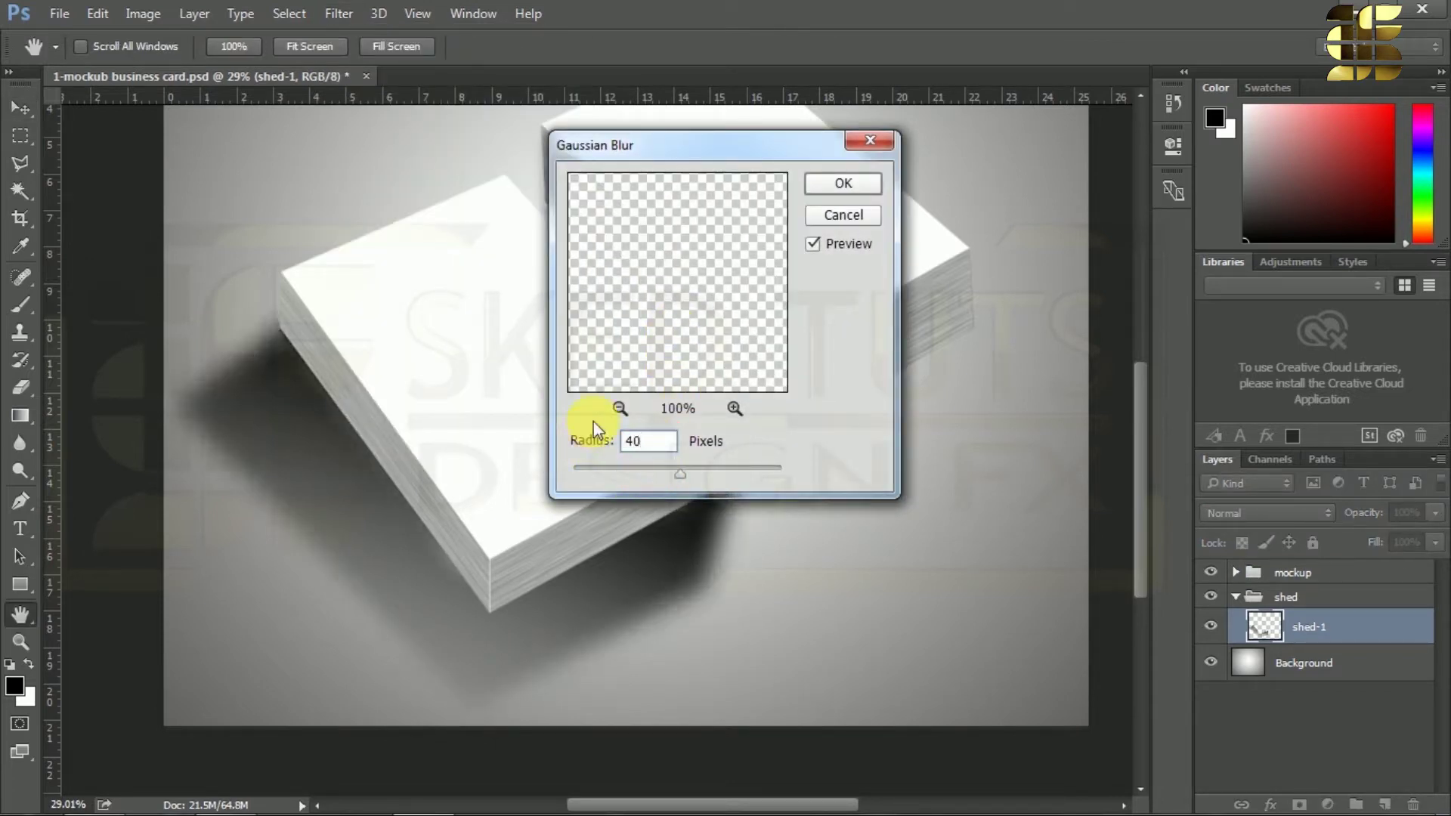
left_click(864, 183)
Lasso a polygonal area along the blurred shadow's outer edge beside the front card stack's left corner.
scroll(76, 192, "down", 1)
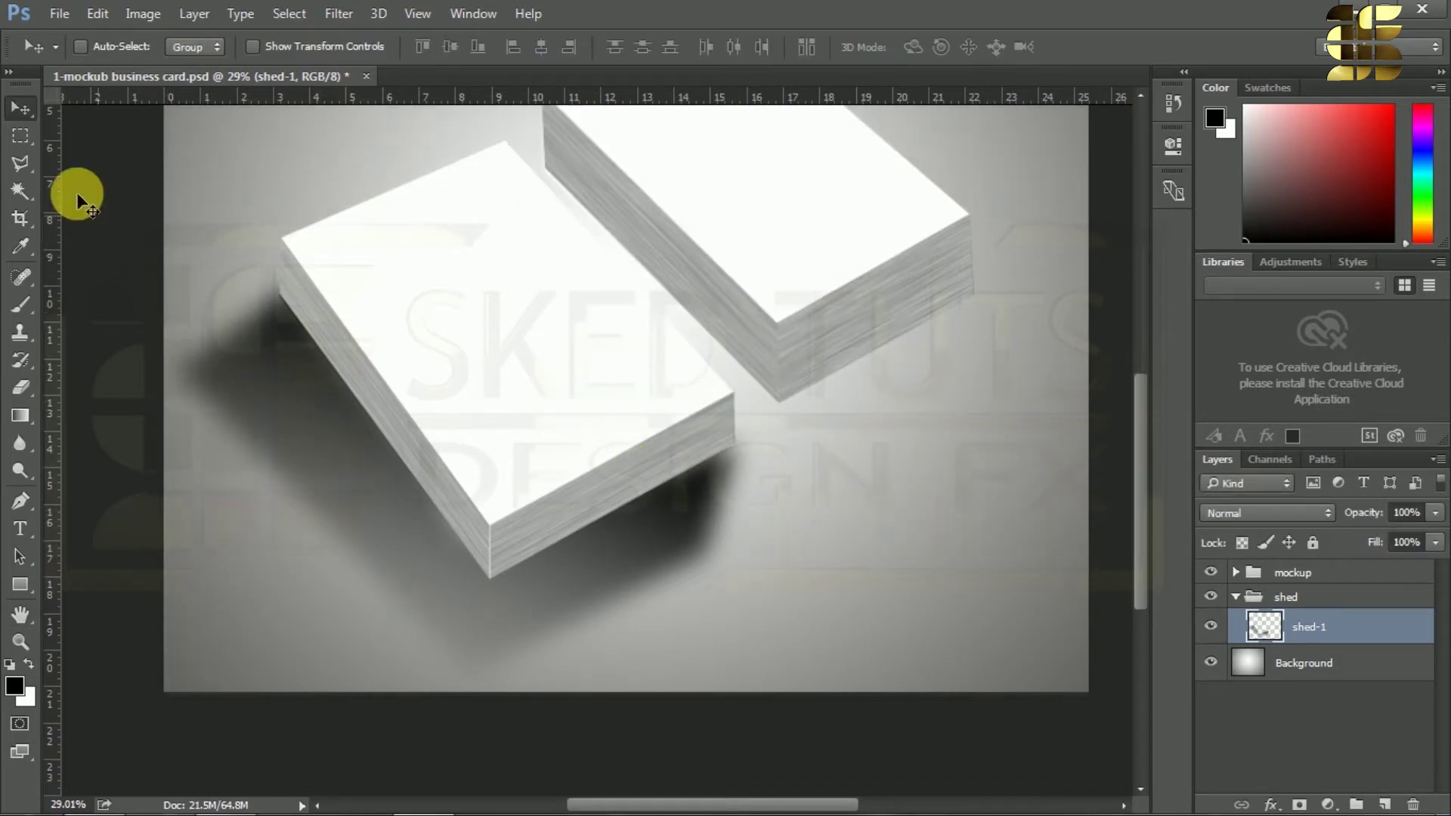
left_click(28, 156)
left_click(279, 295)
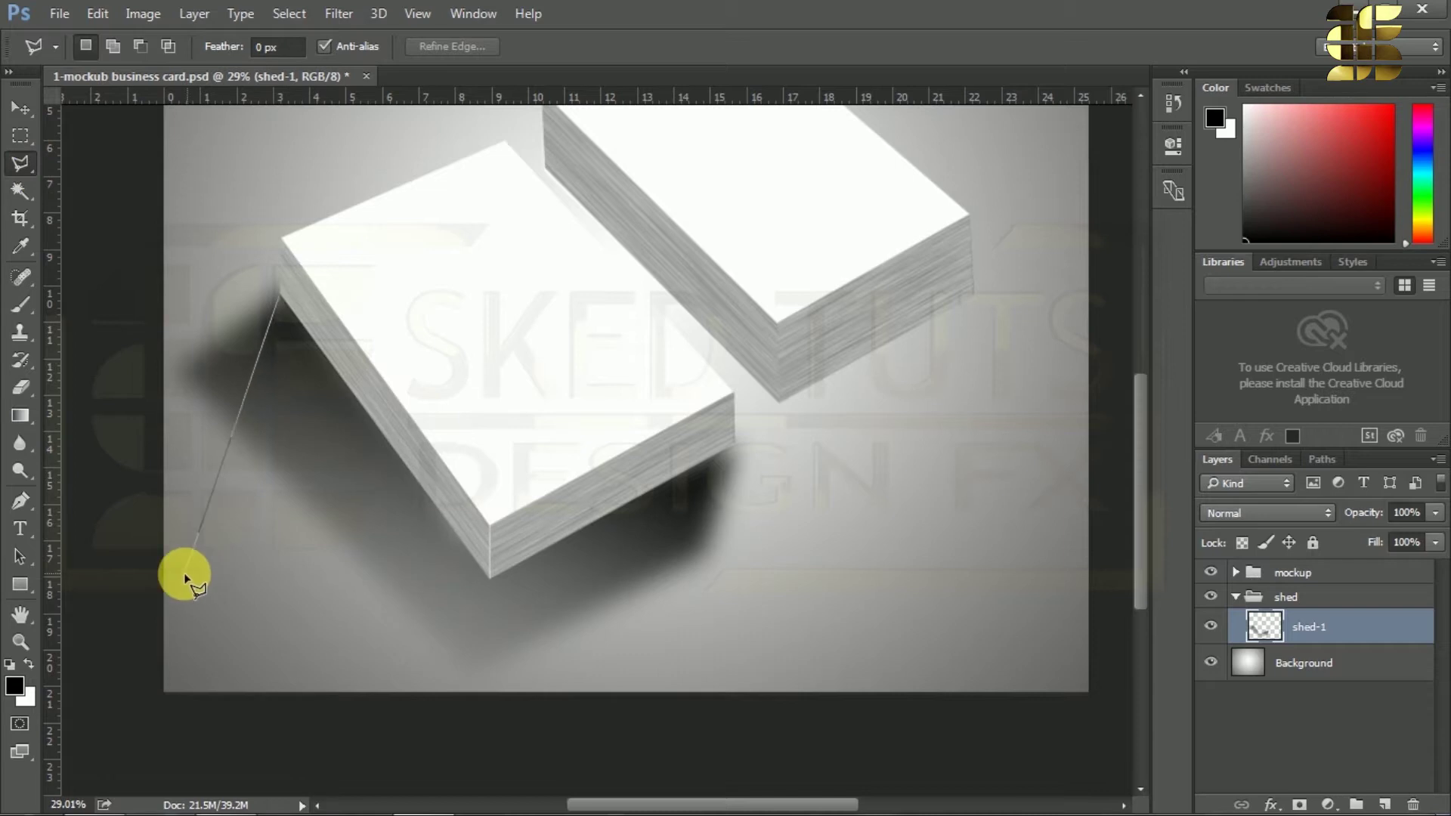
left_click(125, 419)
left_click(101, 282)
left_click(139, 194)
left_click(197, 149)
left_click(294, 148)
left_click(305, 242)
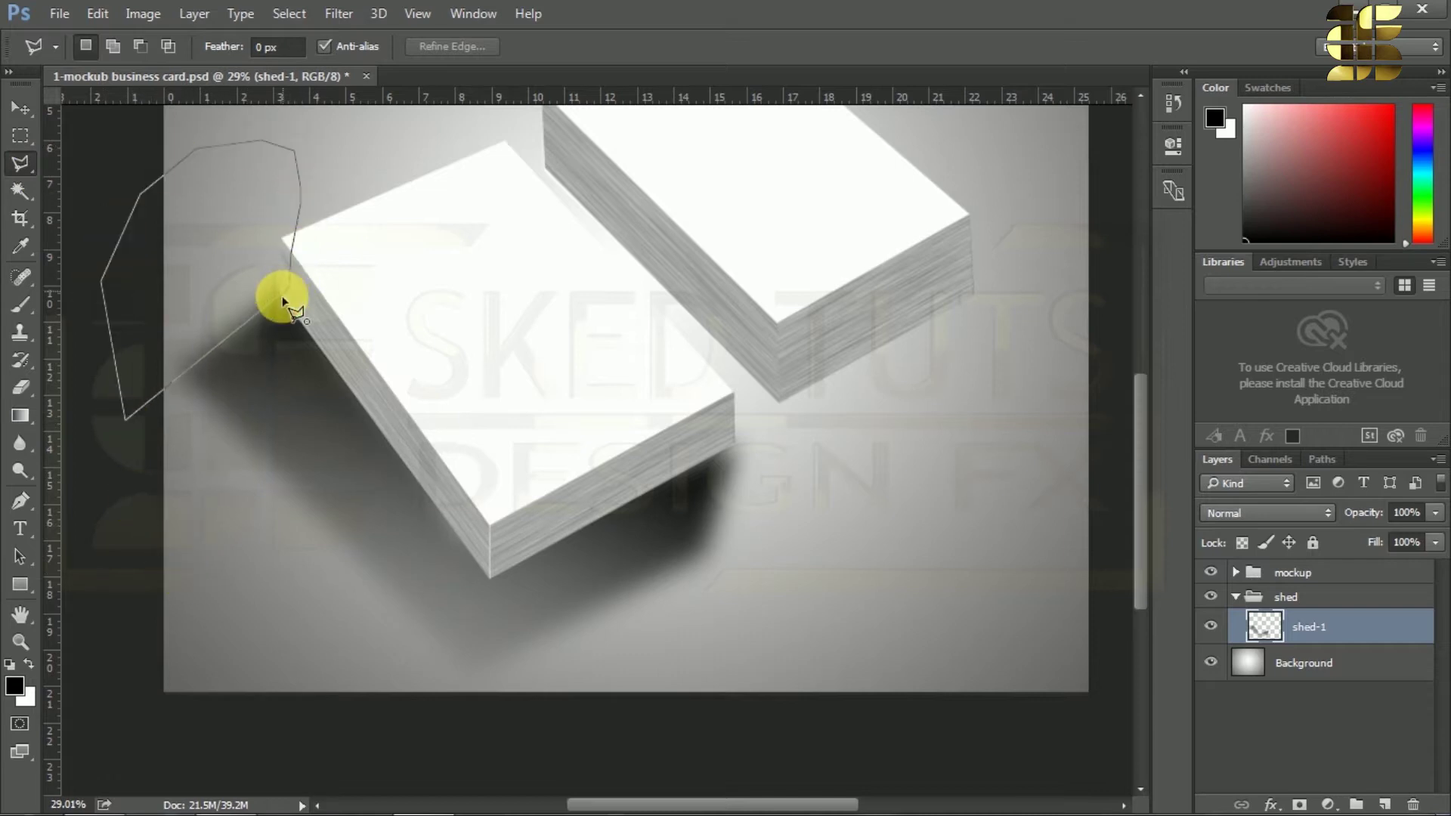
left_click(279, 296)
Feather the selection by 20 pixels, delete the shadow inside it and deselect.
right_click(193, 207)
left_click(247, 269)
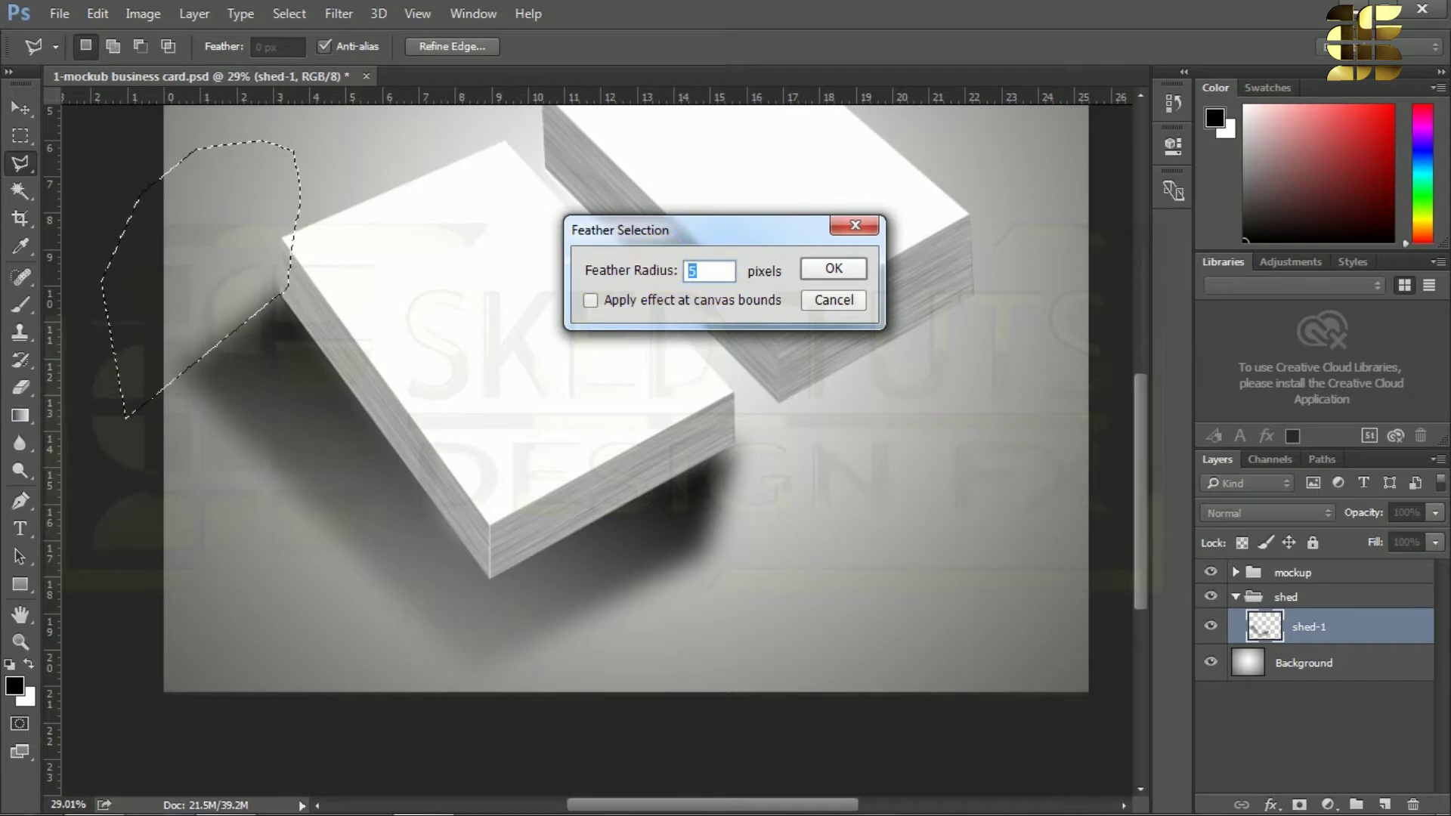
type("20")
left_click(834, 269)
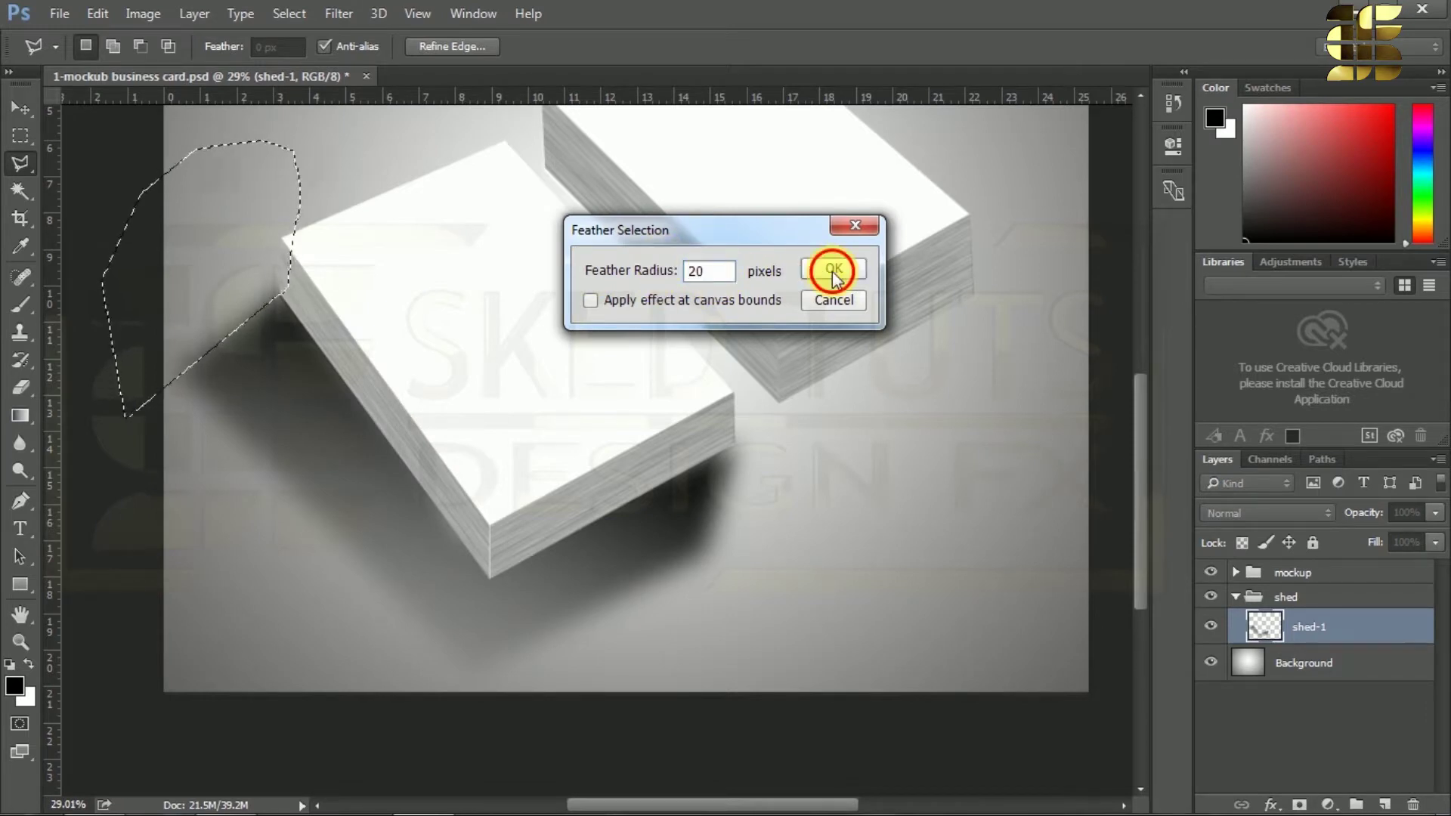
key("ctrl+d")
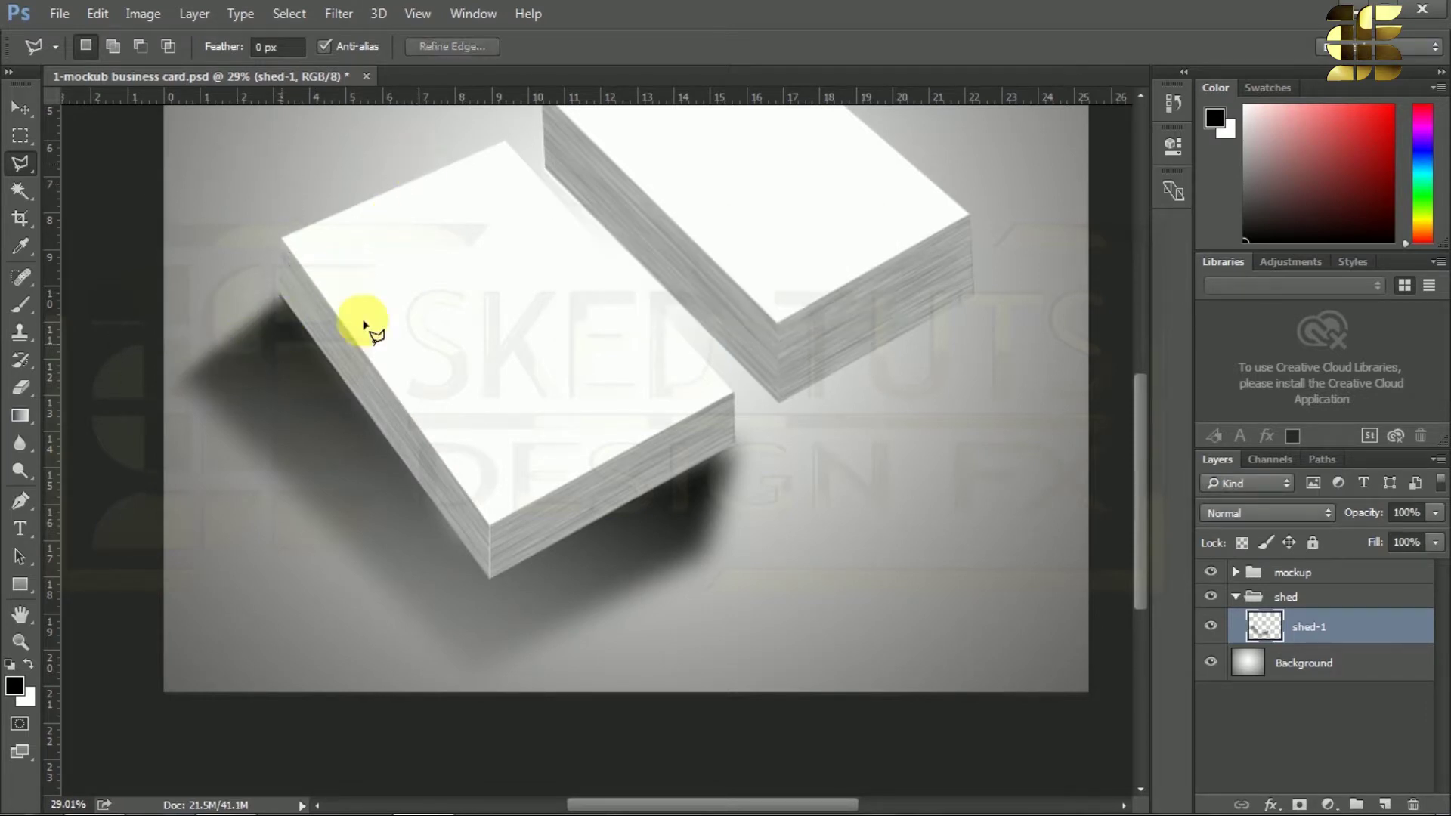
Lasso a polygonal area along the shadow's right edge, starting at the front card stack's lower right corner.
left_click(736, 448)
left_click(695, 624)
left_click(863, 593)
left_click(913, 477)
left_click(875, 422)
left_click(818, 404)
left_click(737, 448)
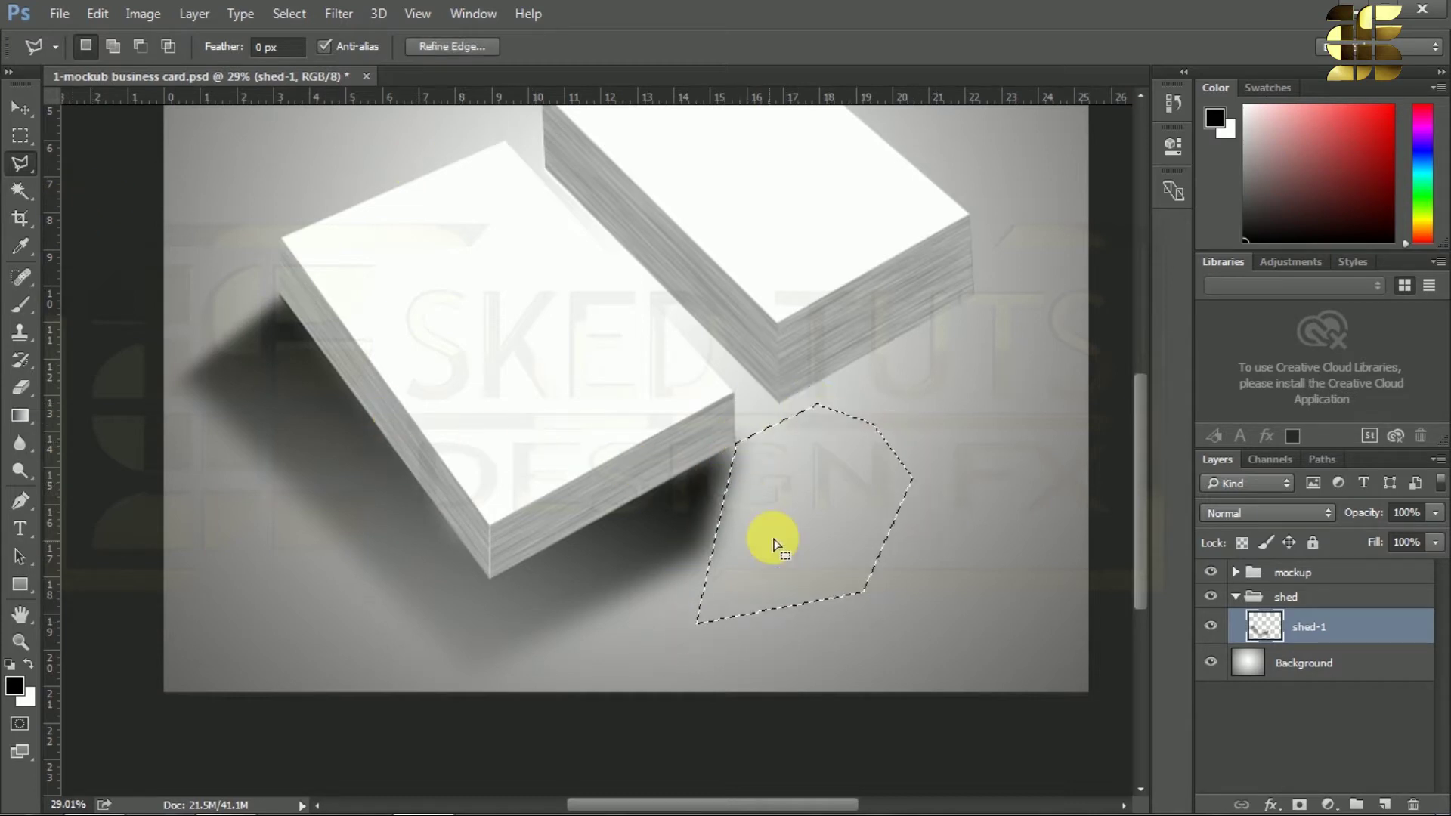
Feather the selection at the shadow's right edge, delete the shadow inside it and deselect.
right_click(792, 508)
left_click(850, 115)
left_click(835, 270)
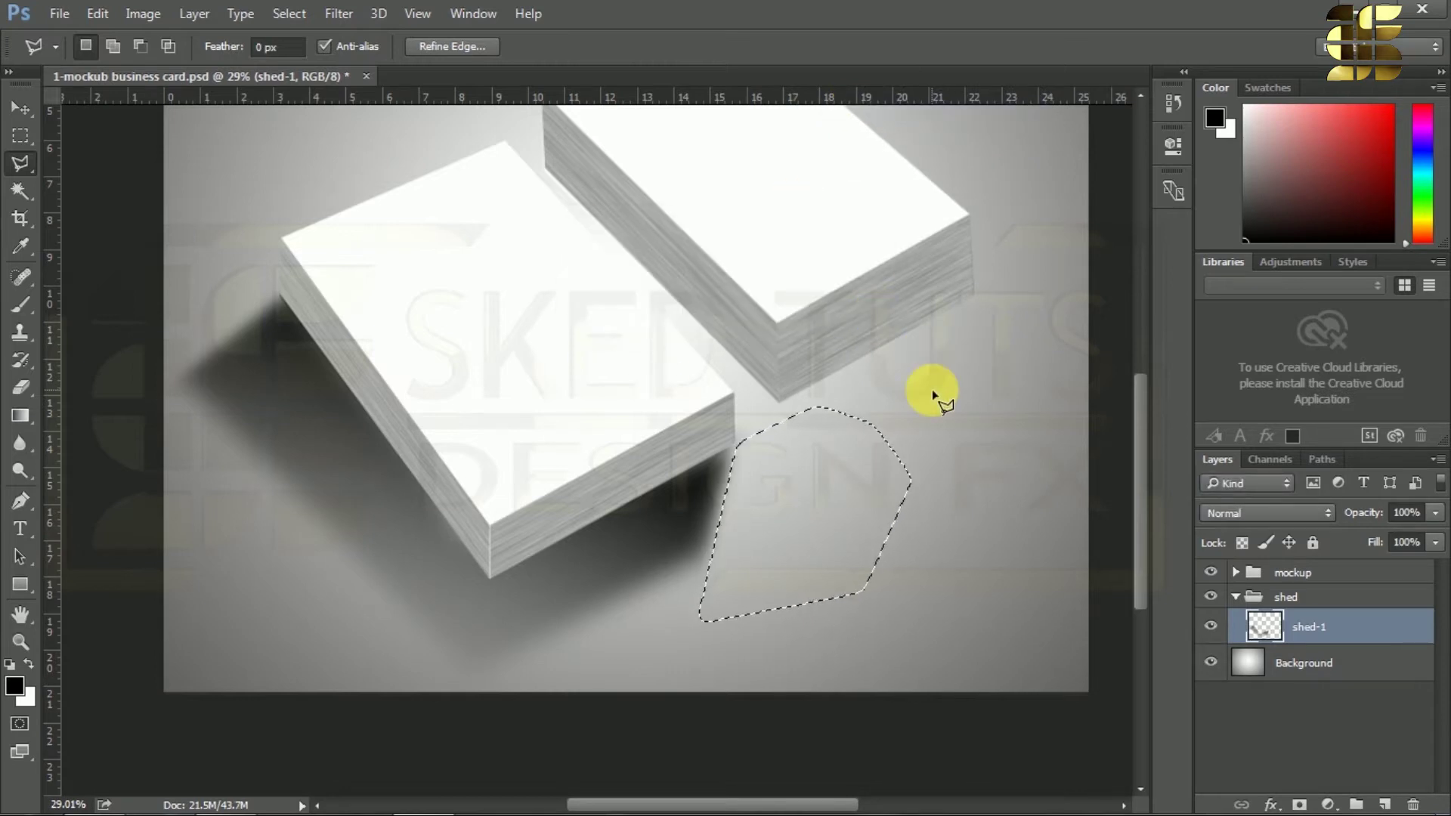
key("ctrl+d")
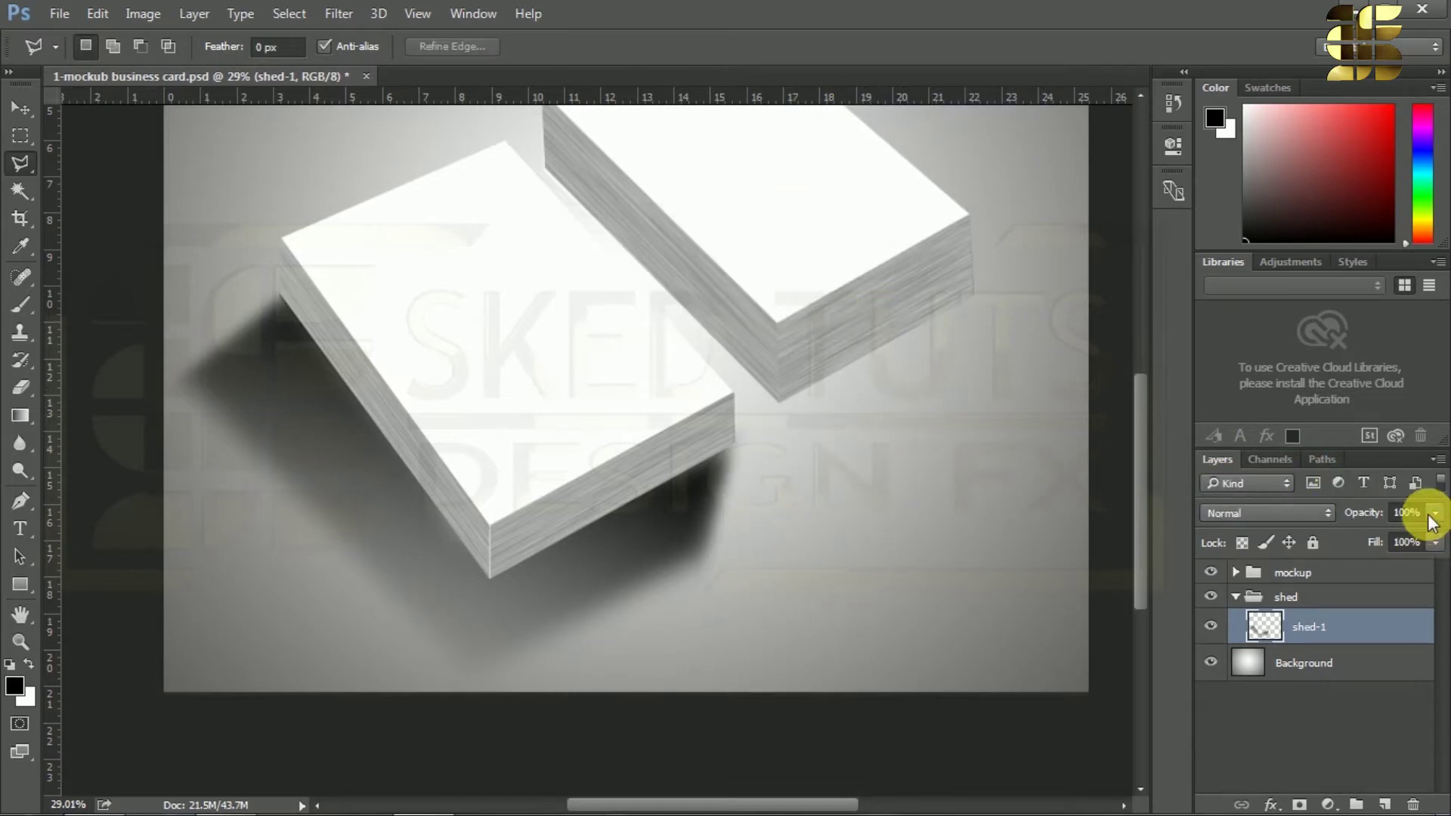
Set the shed-1 layer's opacity to 40%.
left_click_drag(1432, 520, 1383, 518)
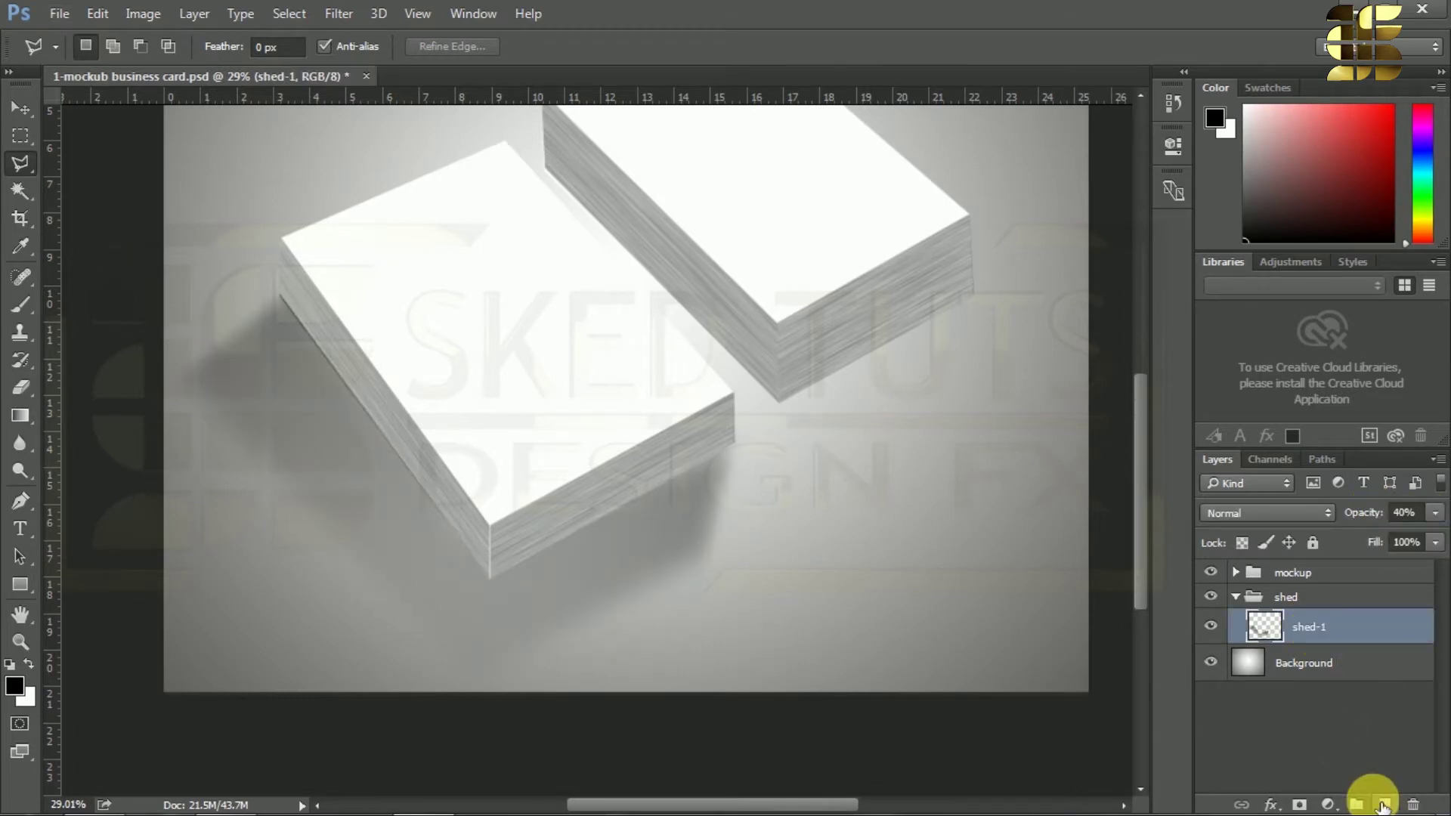
Add a new layer above shed-1 in the shed group and name it shed-1-1.
left_click(1384, 804)
left_click(1320, 628)
type("she")
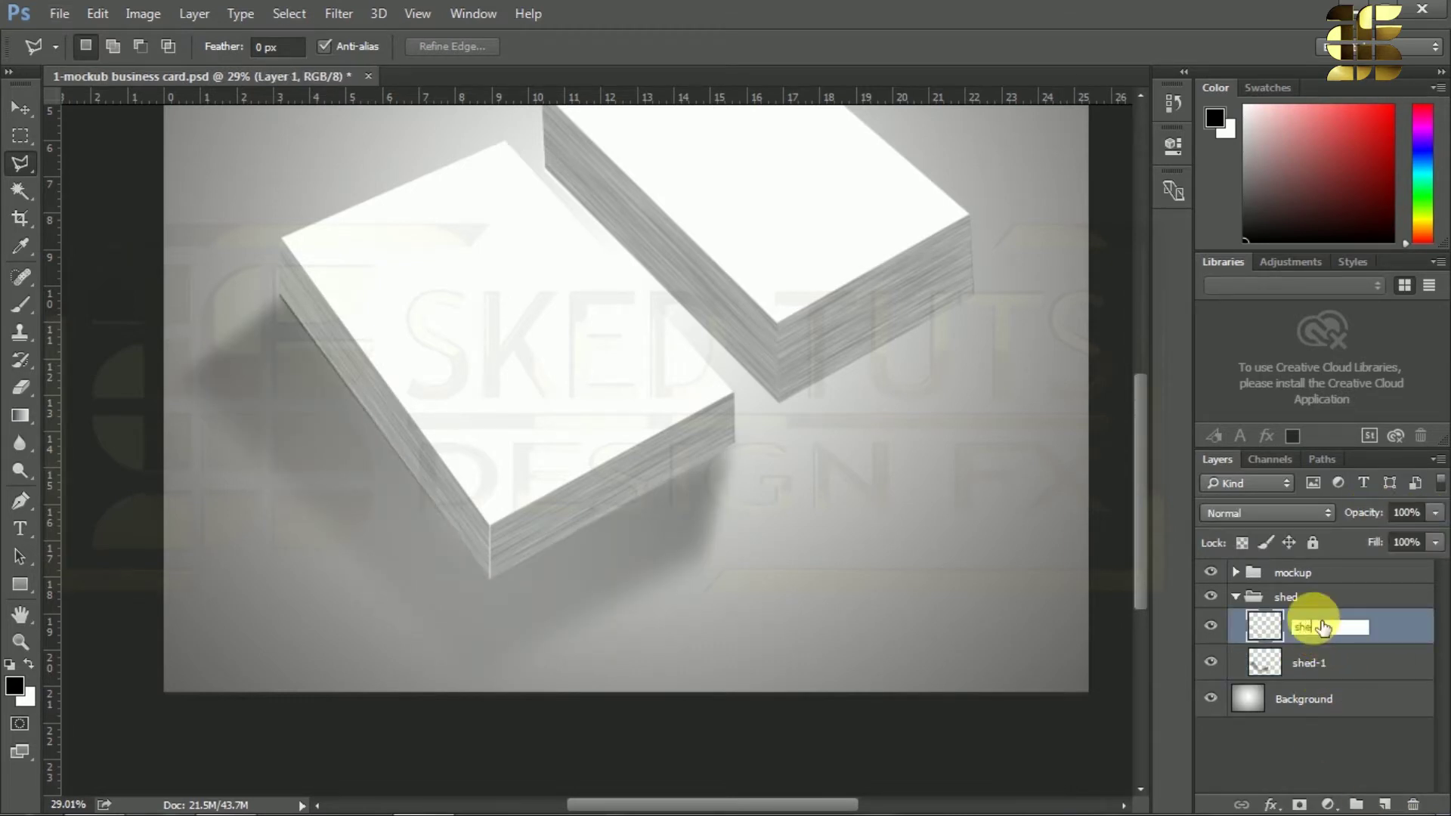
type("d-1-1")
key("Return")
Lasso a thin polygonal strip along the two lower front edges of the front card stack.
scroll(331, 478, "up", 2)
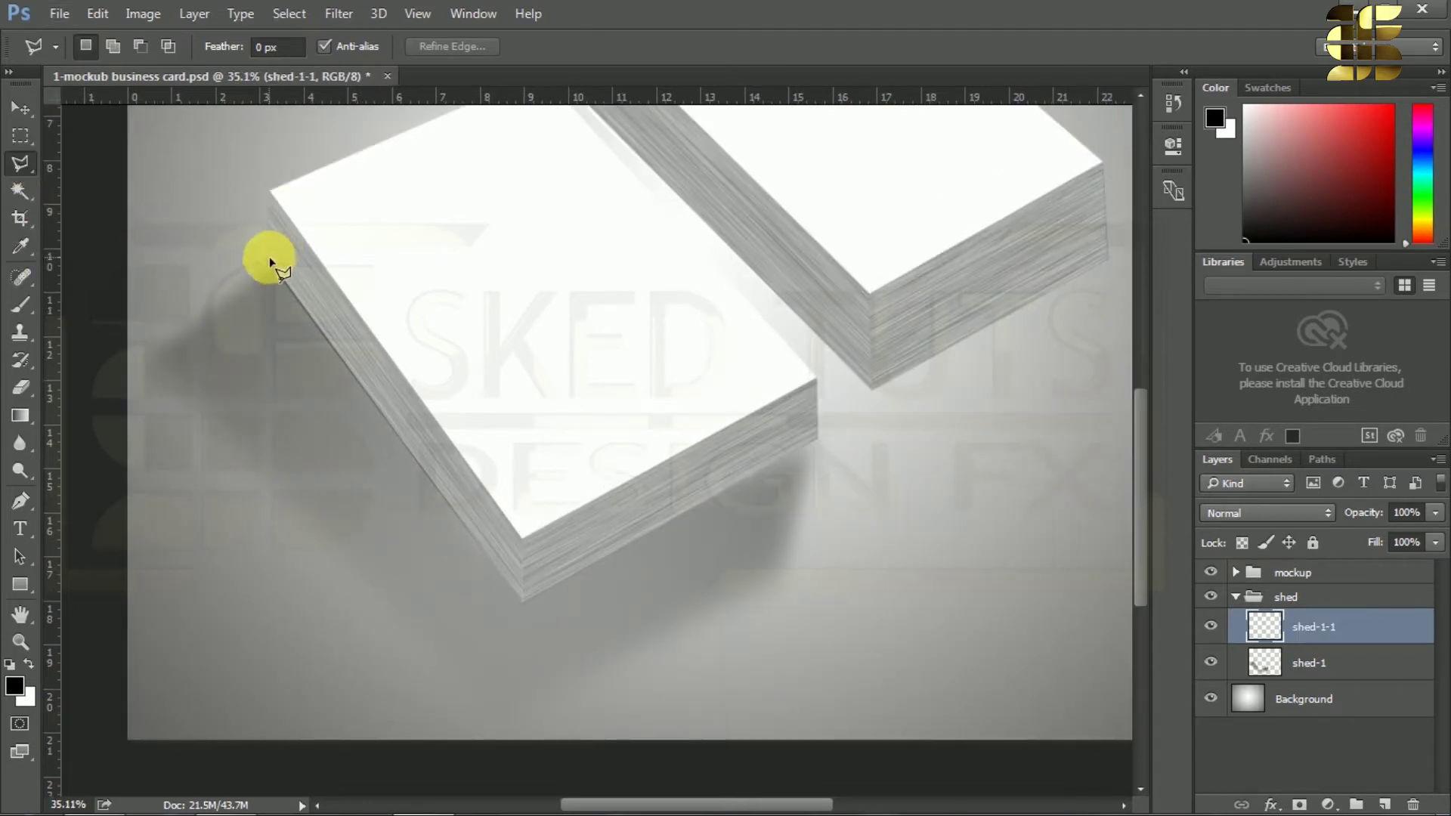
left_click(521, 601)
left_click(818, 446)
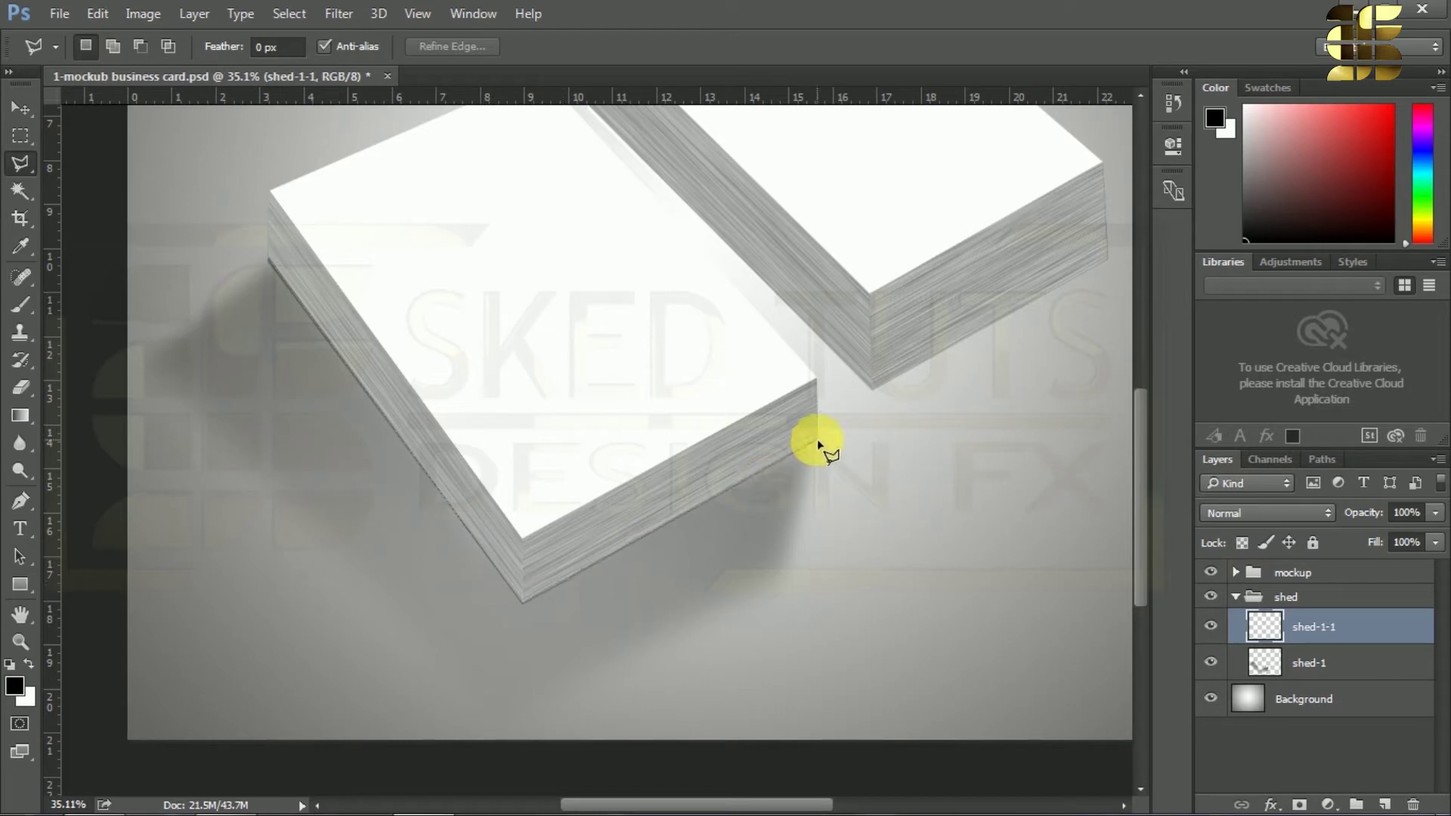
left_click(523, 611)
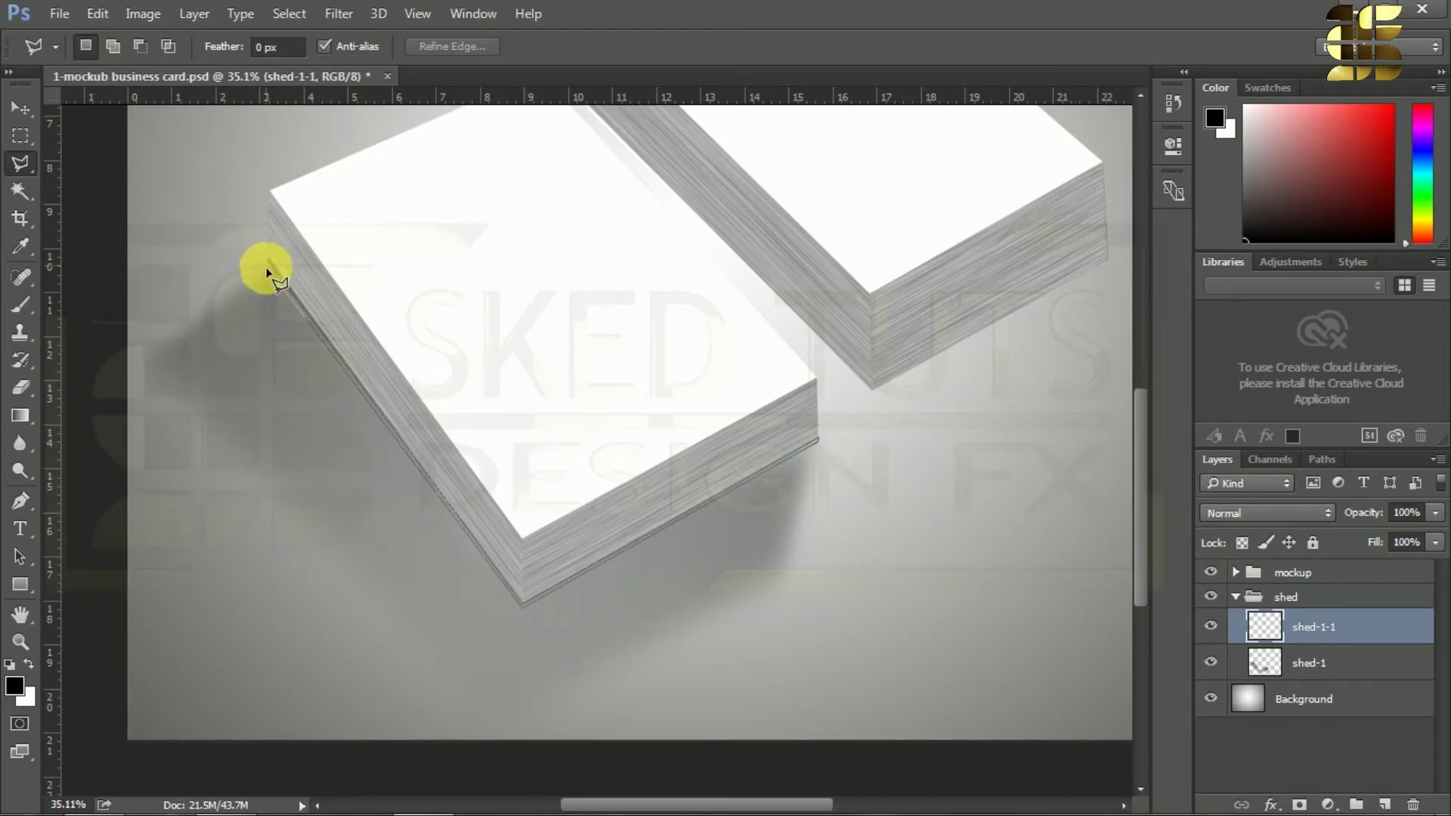
left_click(270, 261)
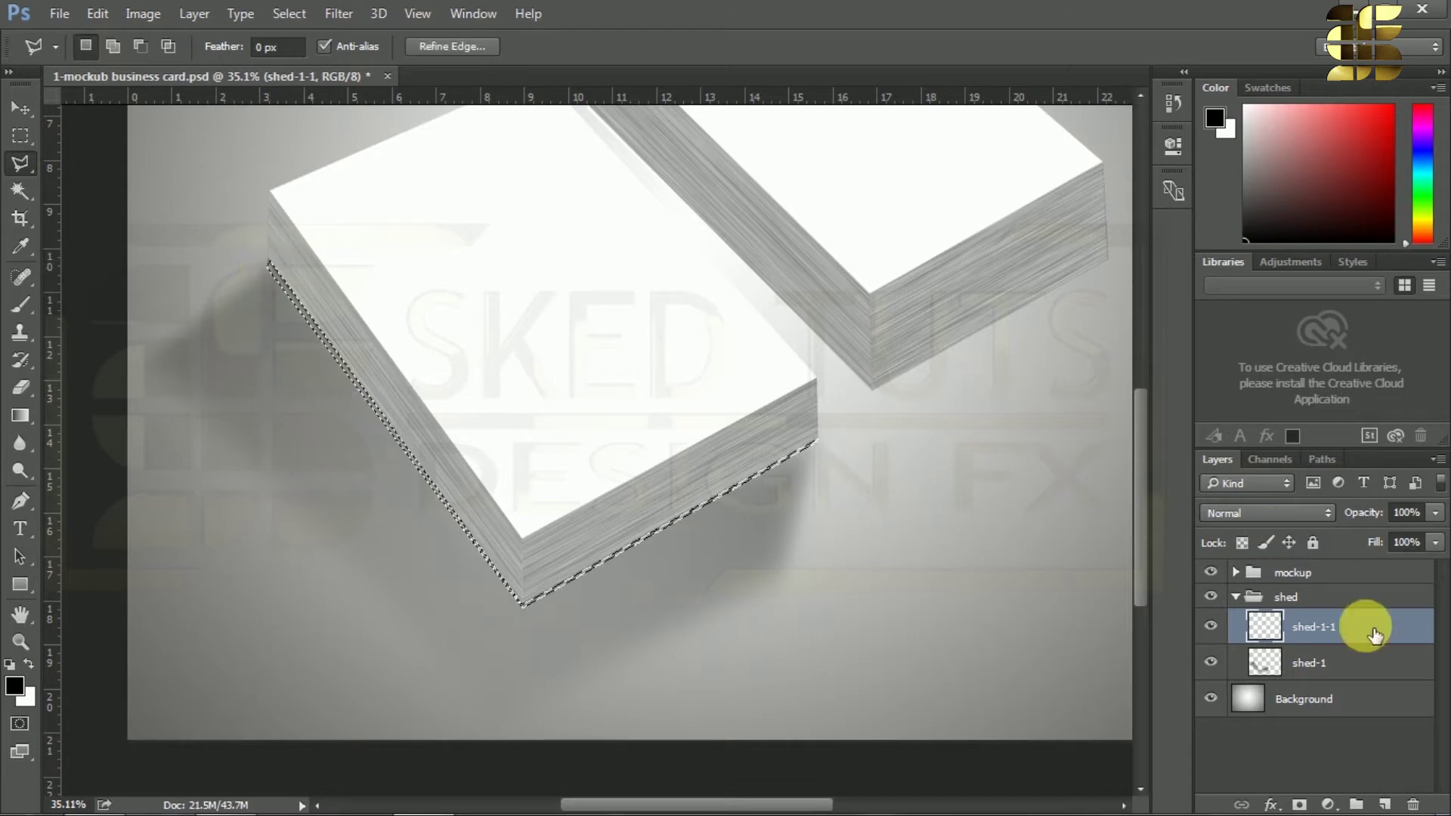
Make black the background colour, fill the strip selection with it and deselect.
left_click(28, 664)
key("ctrl+BackSpace")
key("ctrl+d")
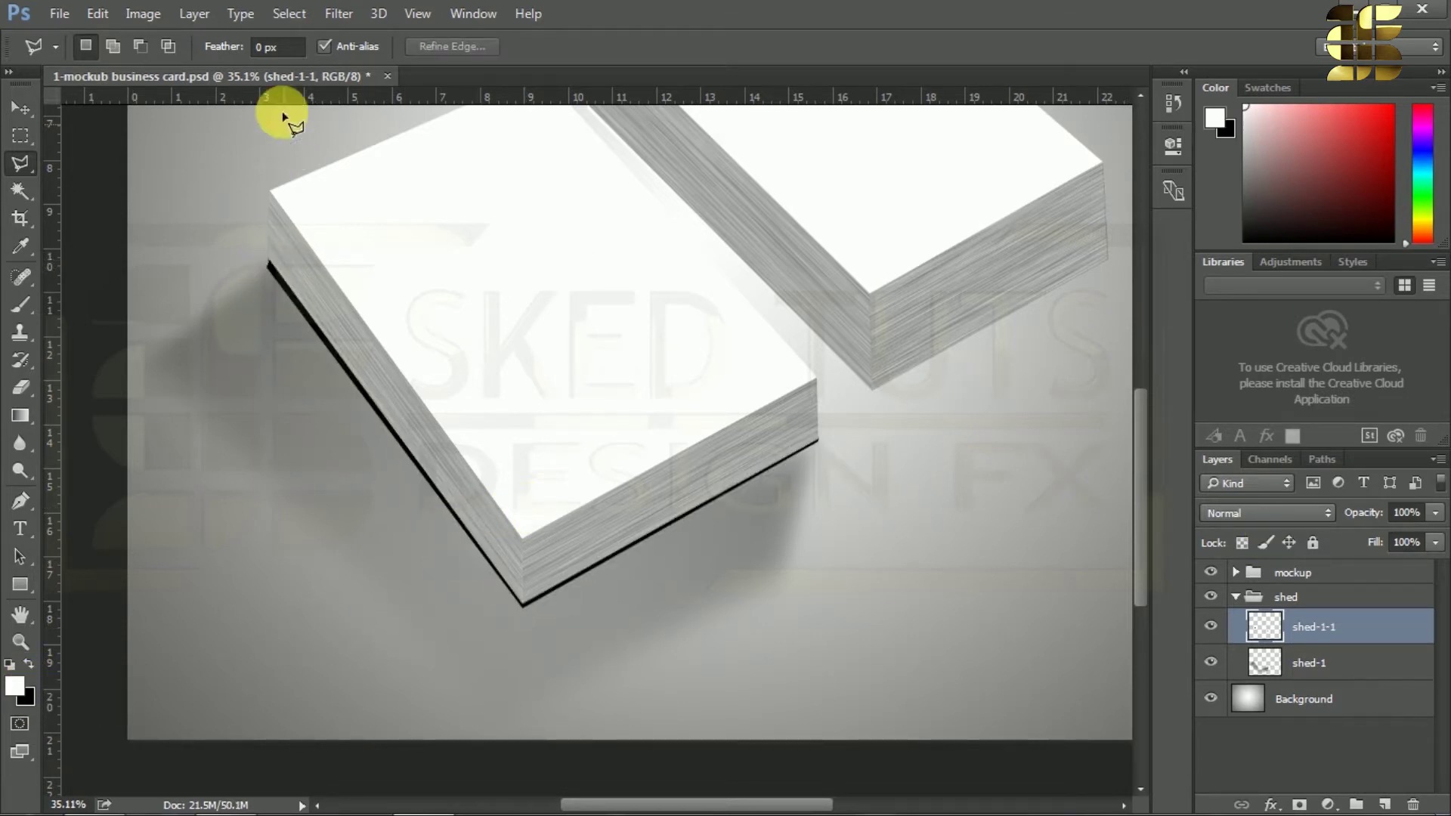
Apply a 9.8-pixel Gaussian Blur to the black strip and lower the shed-1-1 layer's opacity.
left_click(194, 13)
mouse_move(339, 19)
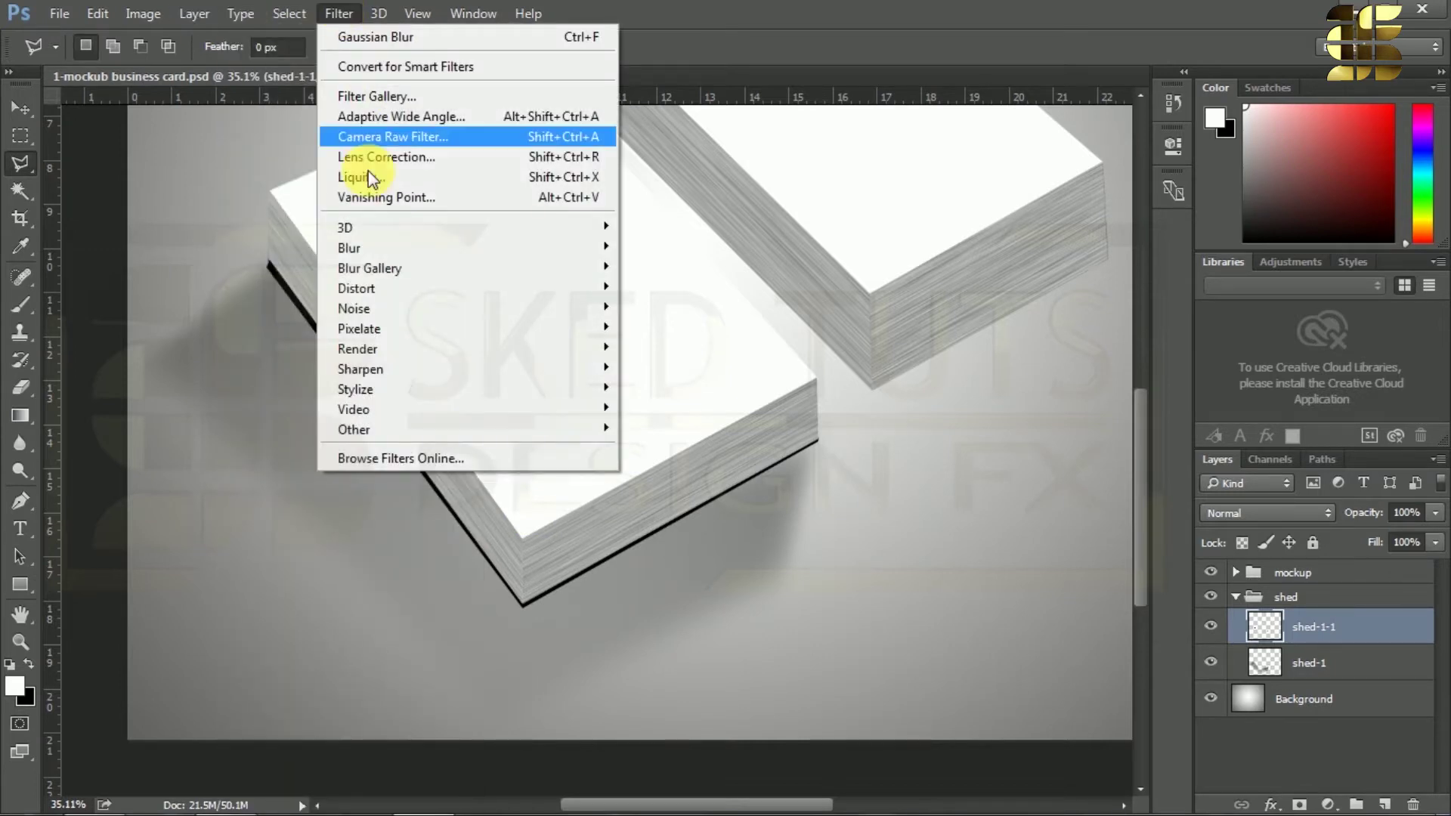
mouse_move(593, 247)
left_click(672, 333)
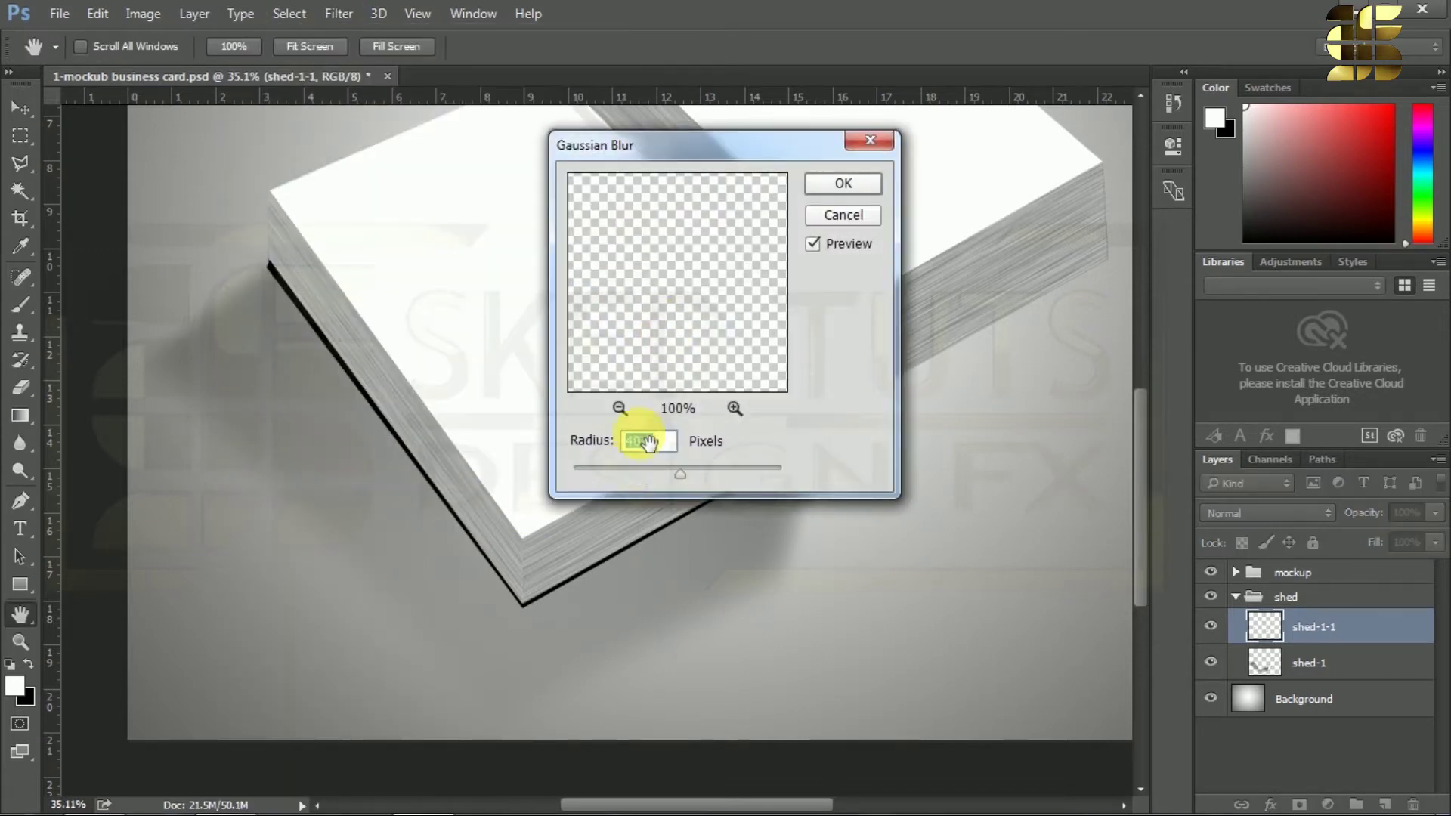
mouse_move(638, 473)
left_mouse_down()
mouse_move(605, 472)
mouse_move(661, 473)
left_mouse_up()
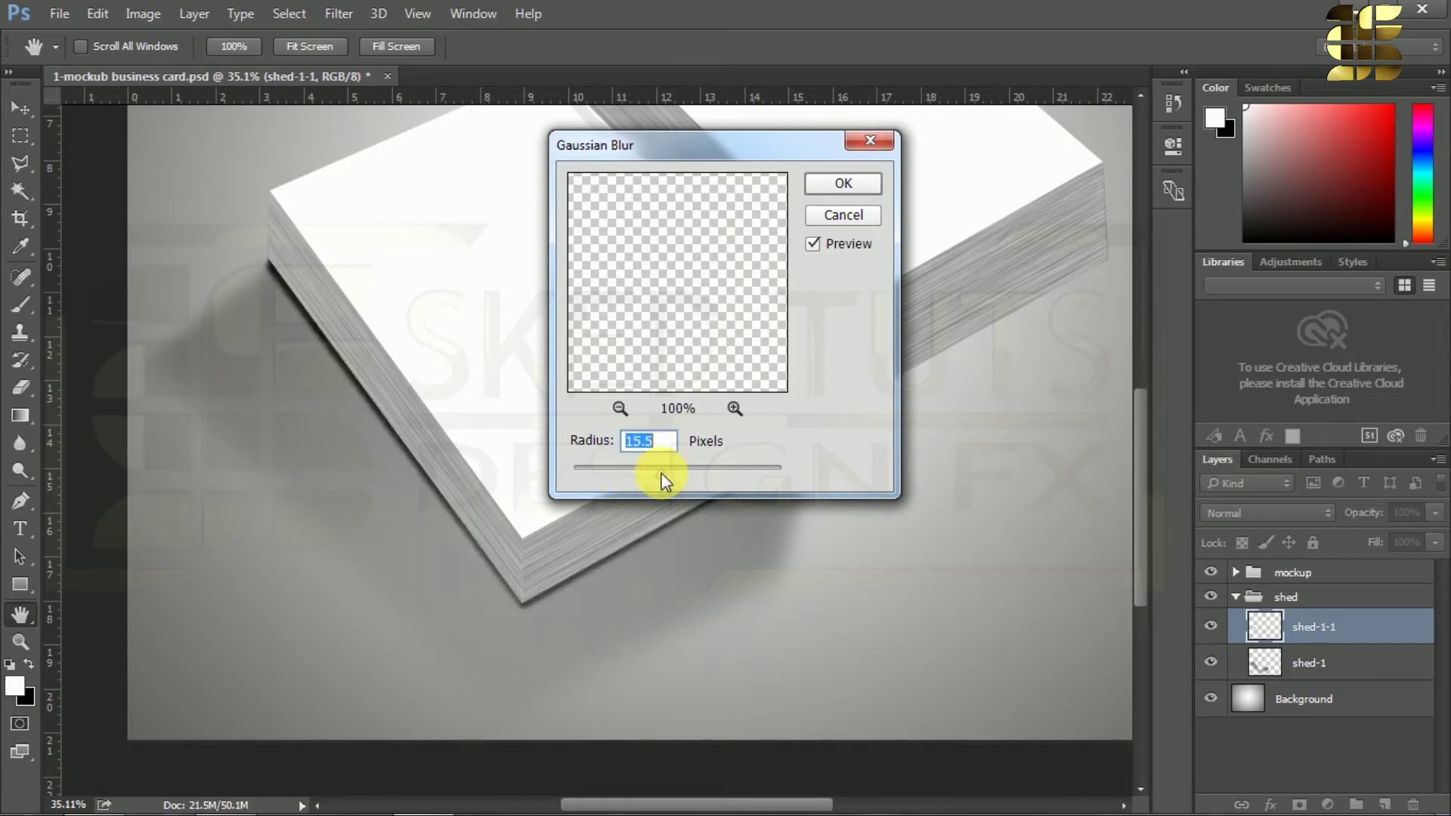
double_click(661, 443)
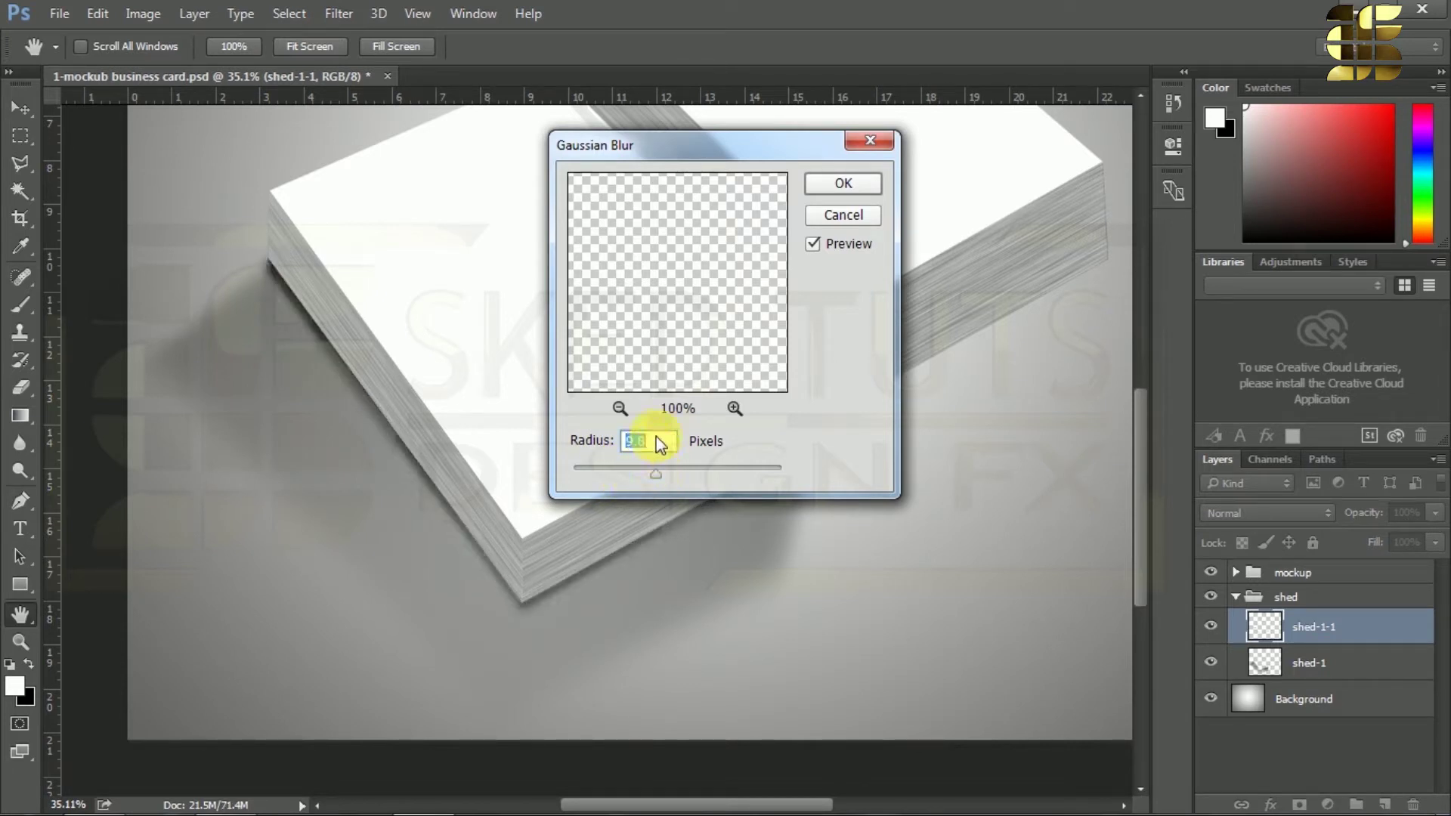
left_click(842, 184)
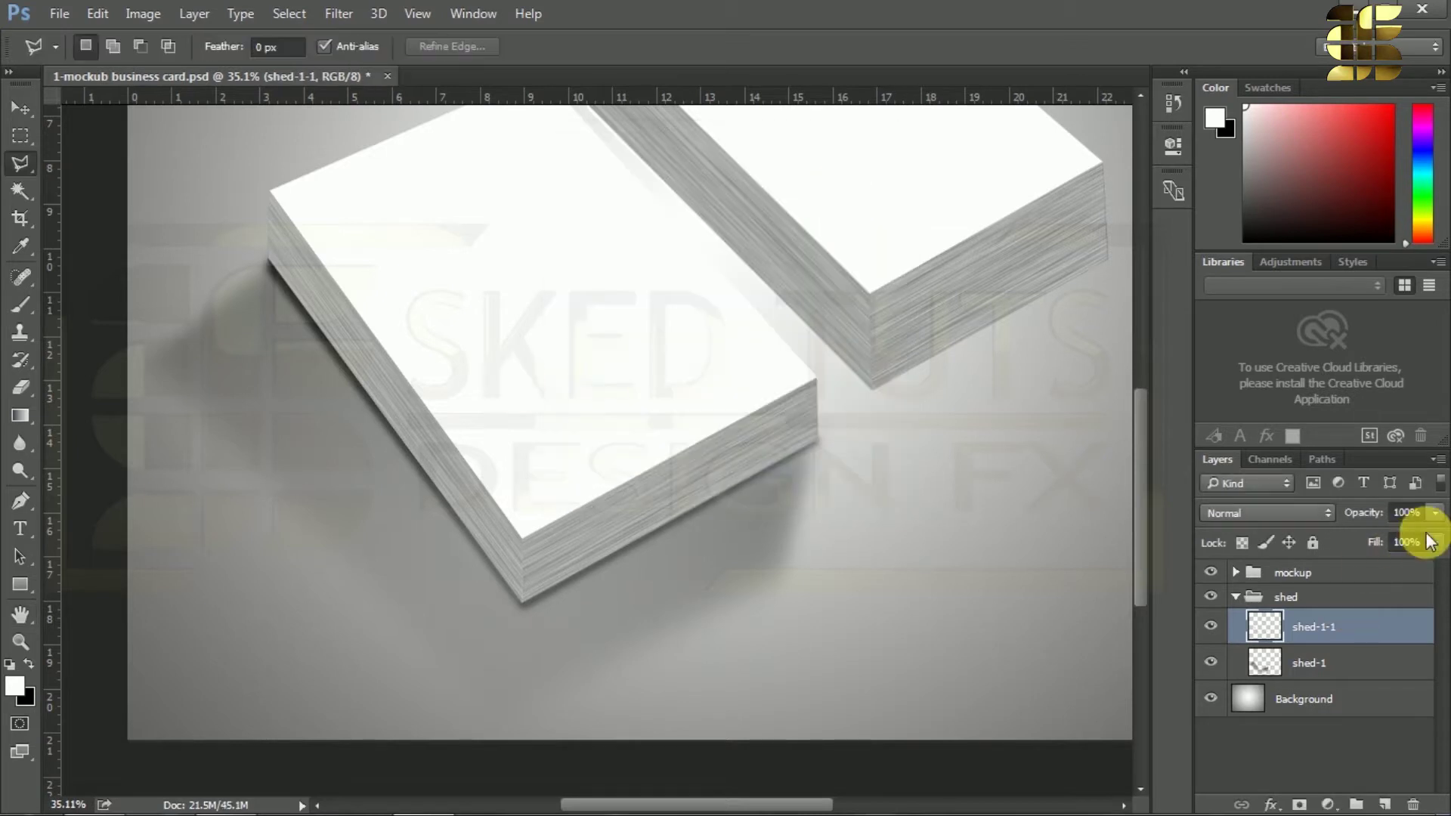
left_click(1353, 512)
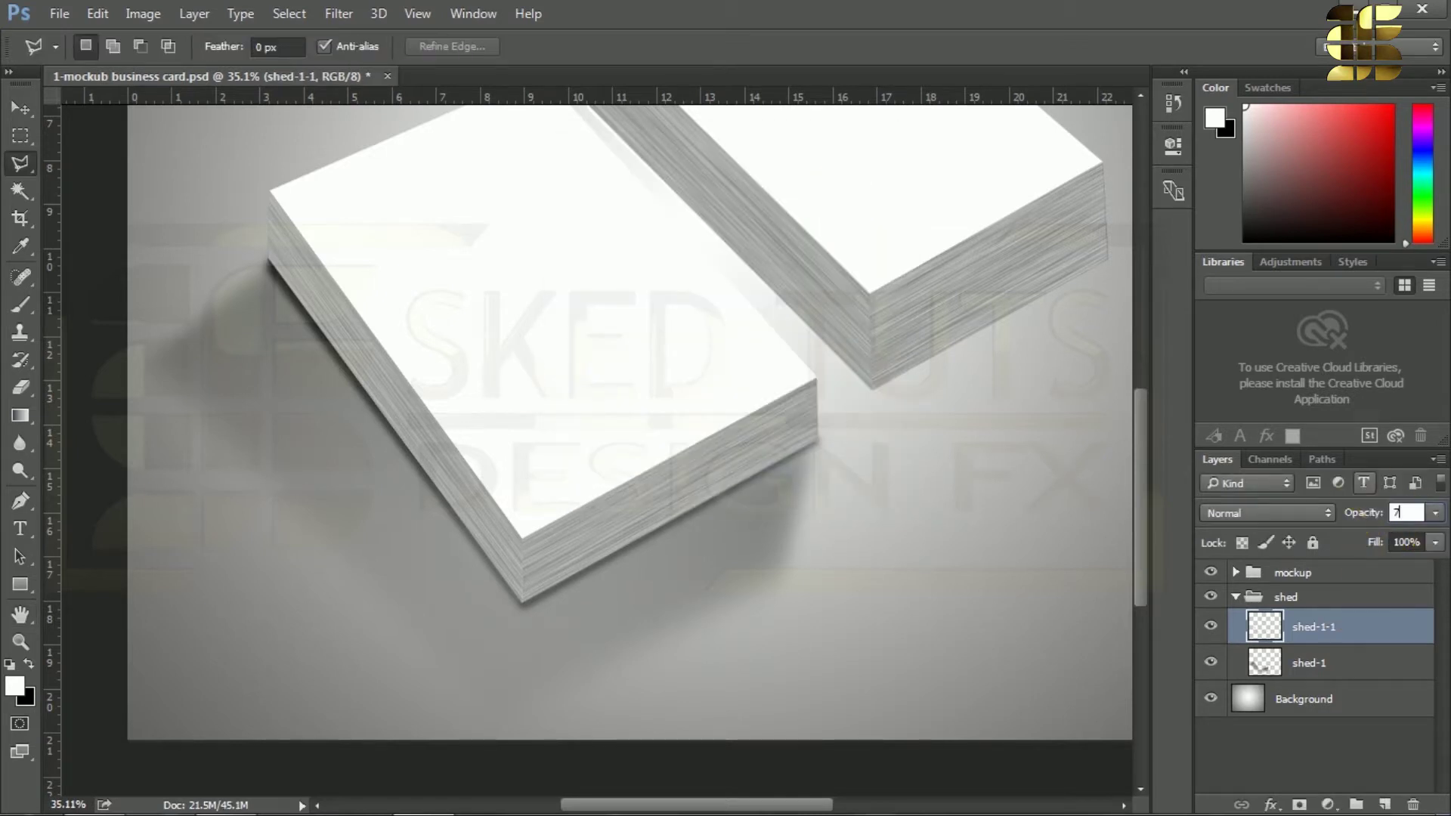
type("30")
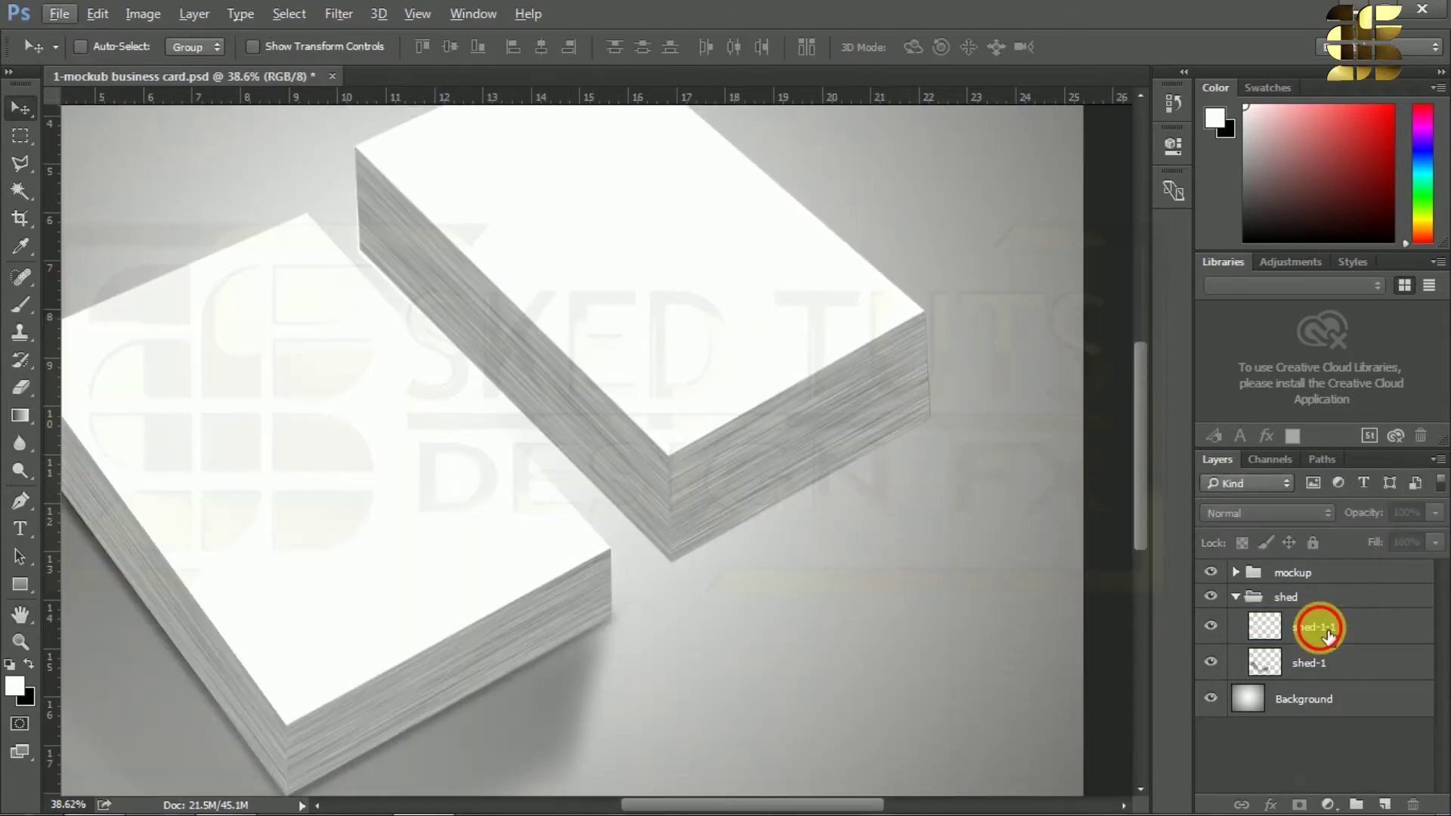
Add a new layer above shed-1-1 and name it shed-2.
left_click(1385, 804)
left_click(1318, 633)
double_click(1319, 633)
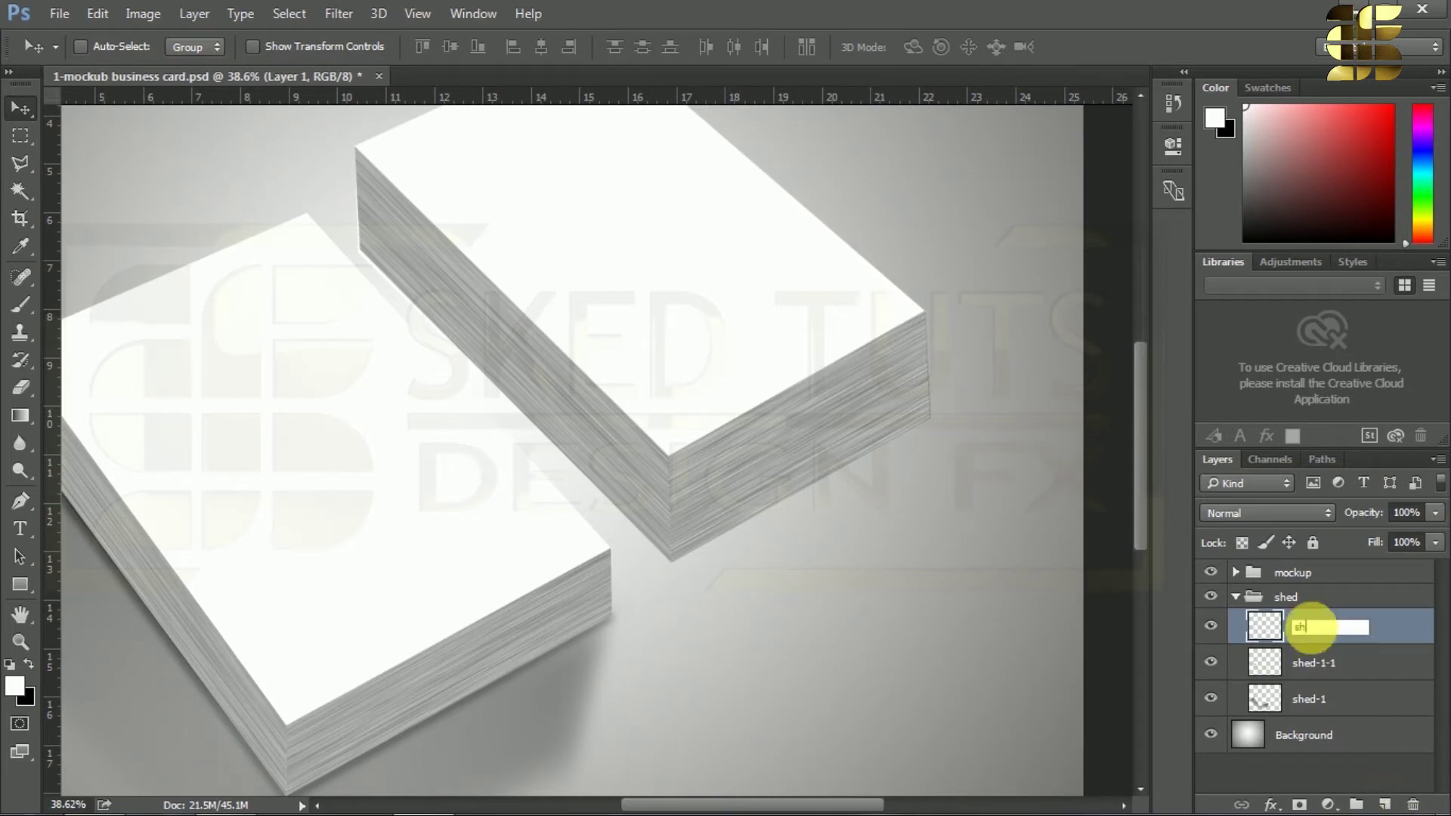
type("shed-2")
key("Return")
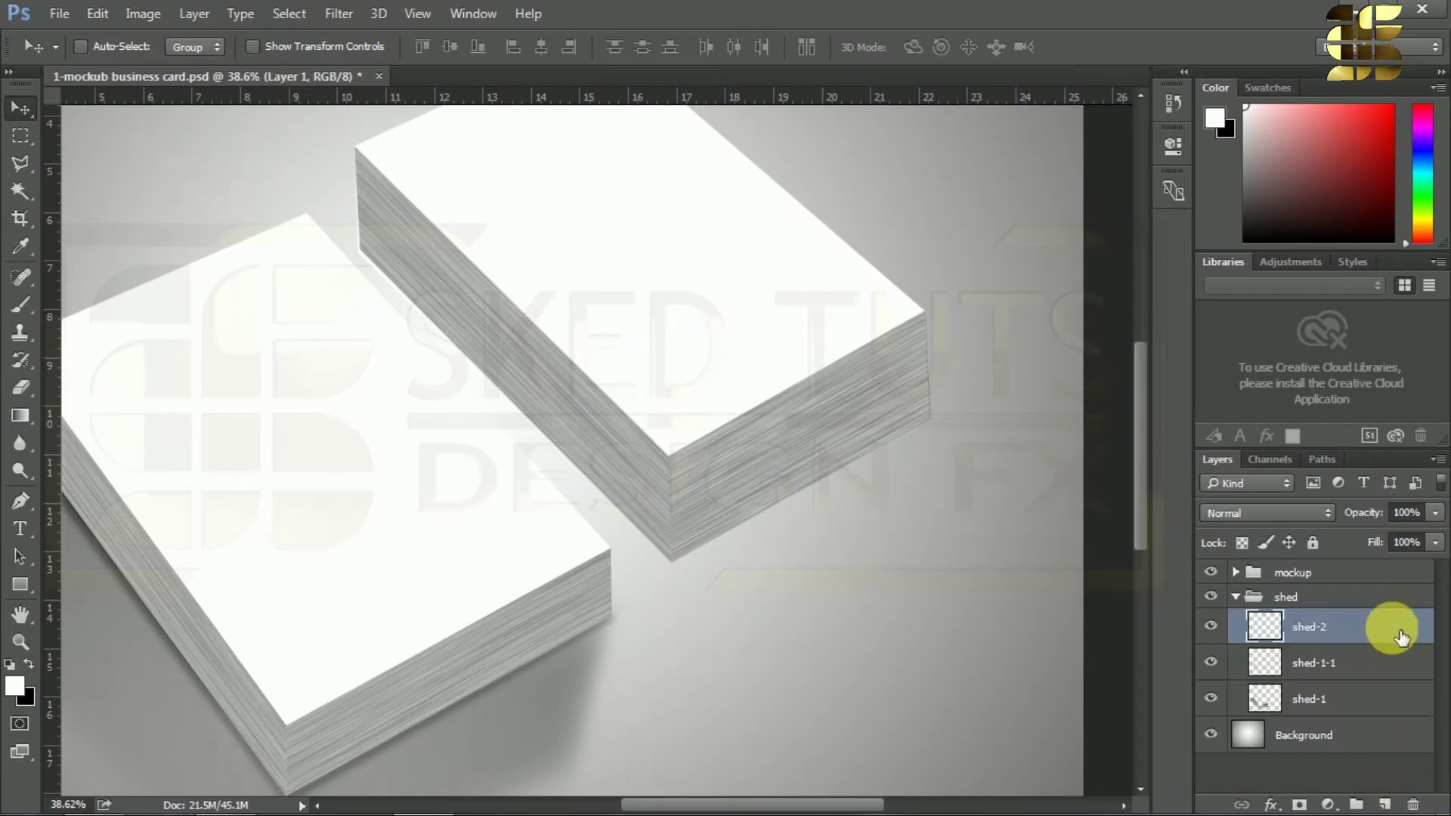
Lasso a polygonal shadow area below the rear card stack, from its right lower corner around to its left lower corner and back.
left_click(20, 164)
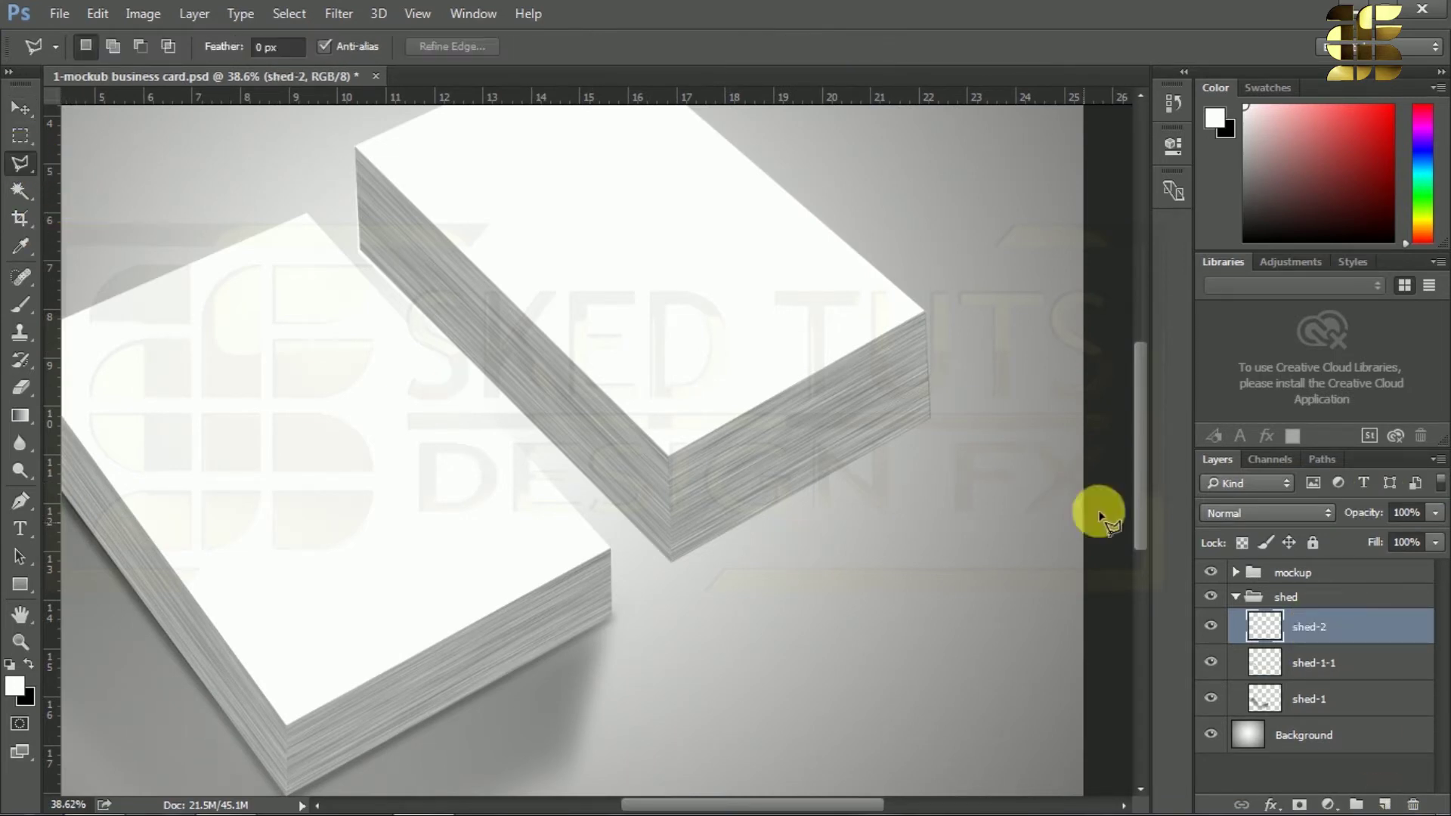
left_click(933, 420)
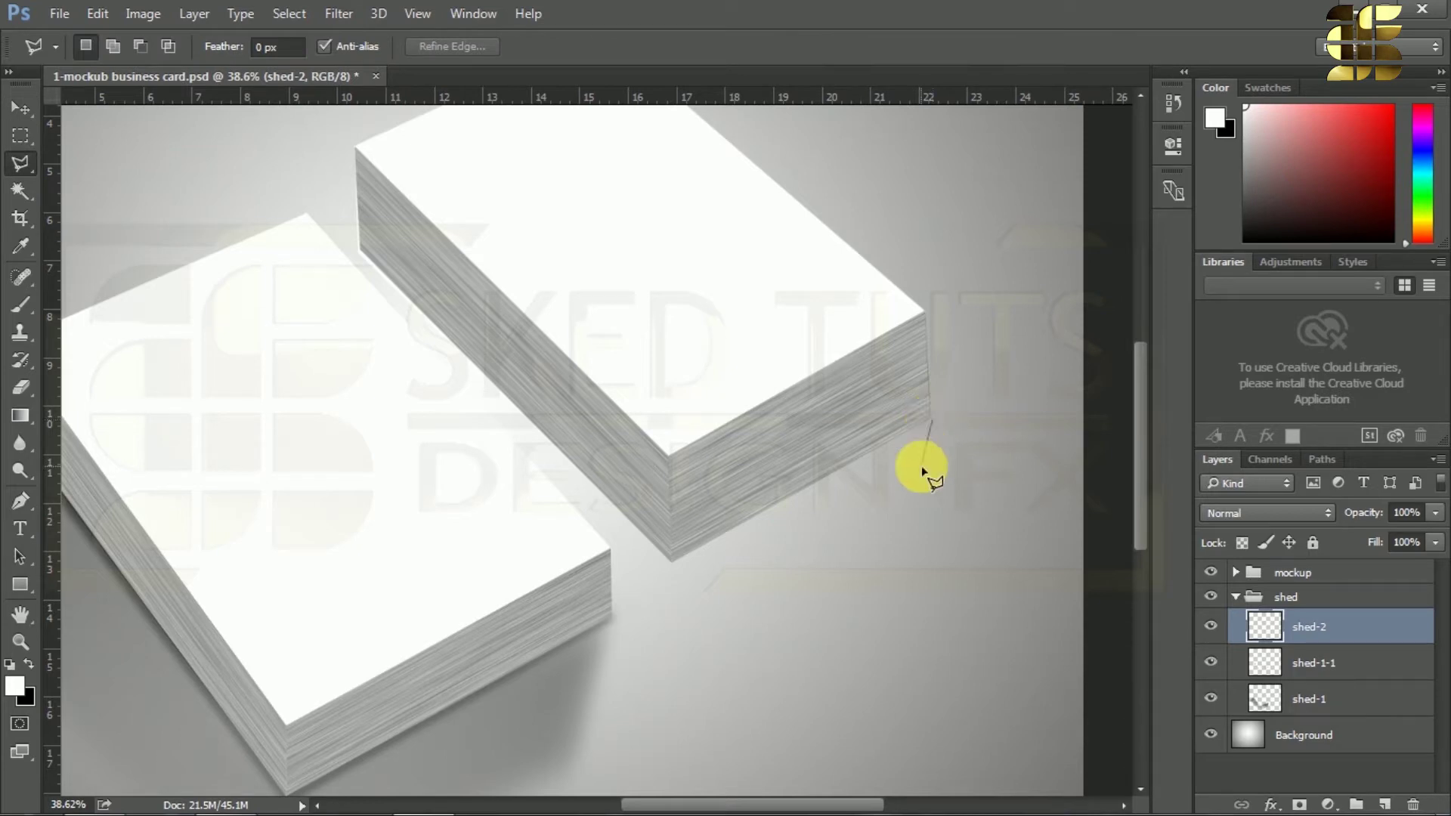
left_click(892, 592)
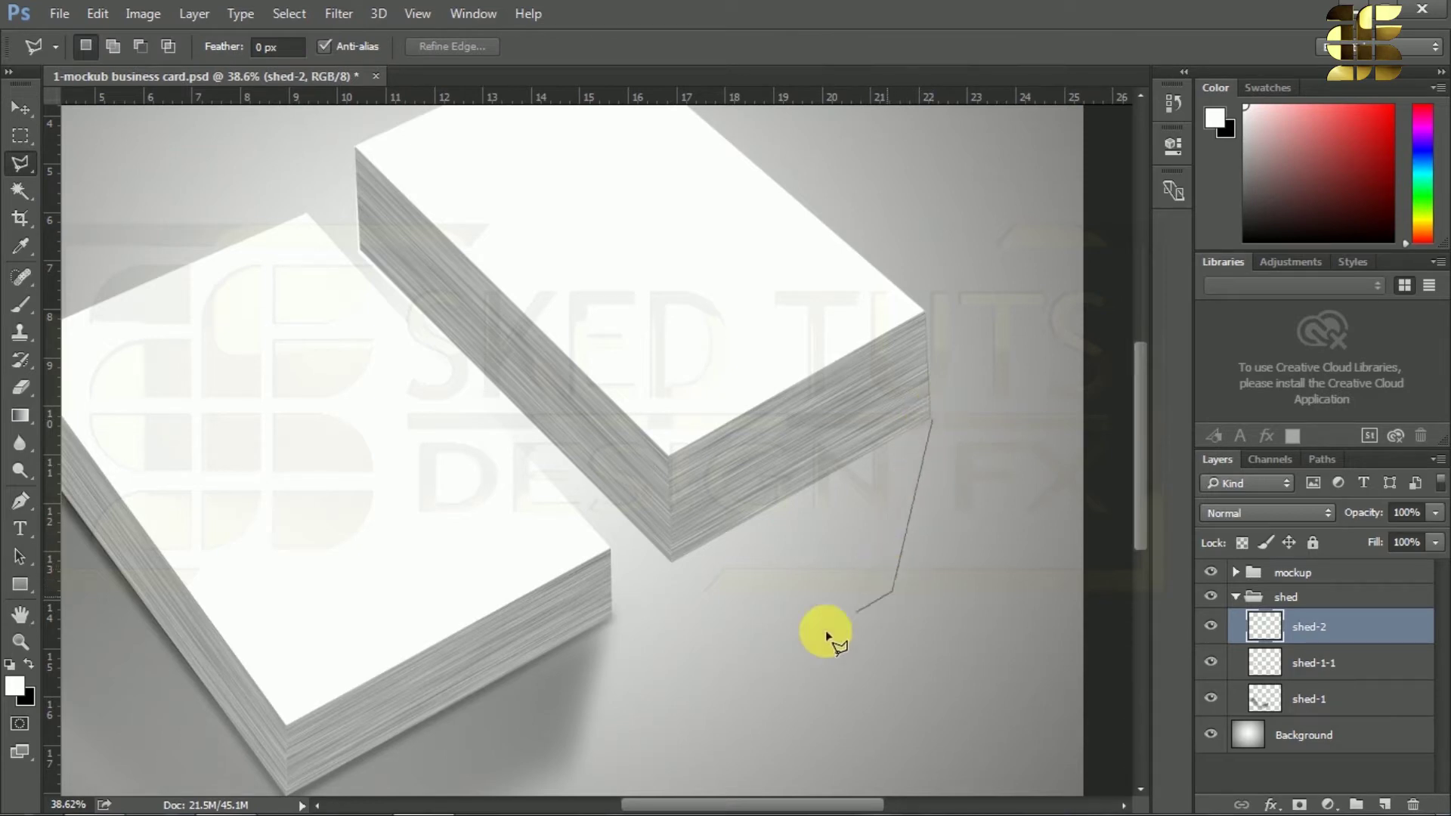
left_click(661, 713)
left_click(357, 370)
left_click(361, 251)
left_click(491, 336)
left_click(658, 503)
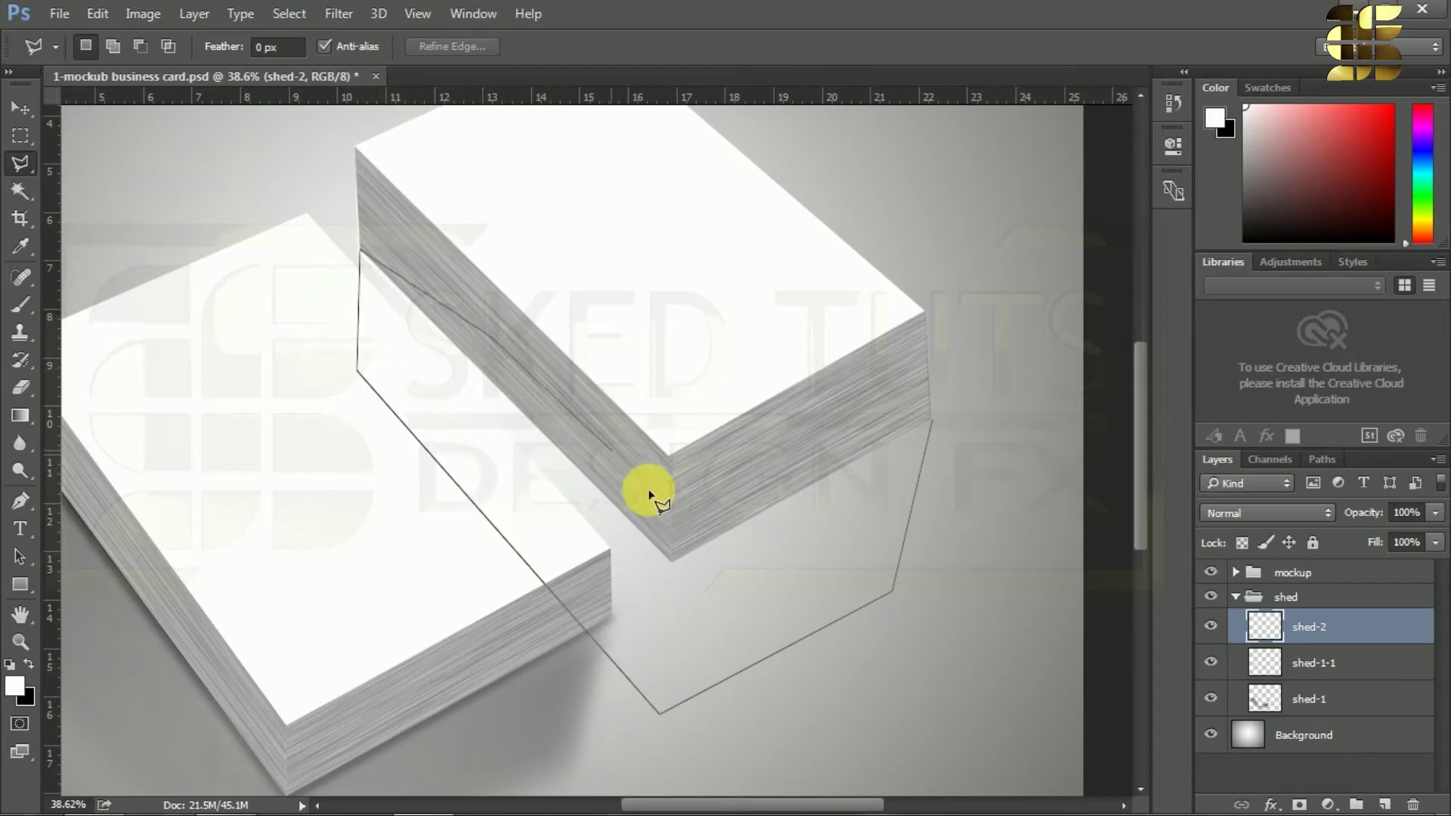
left_click(709, 495)
left_click(932, 425)
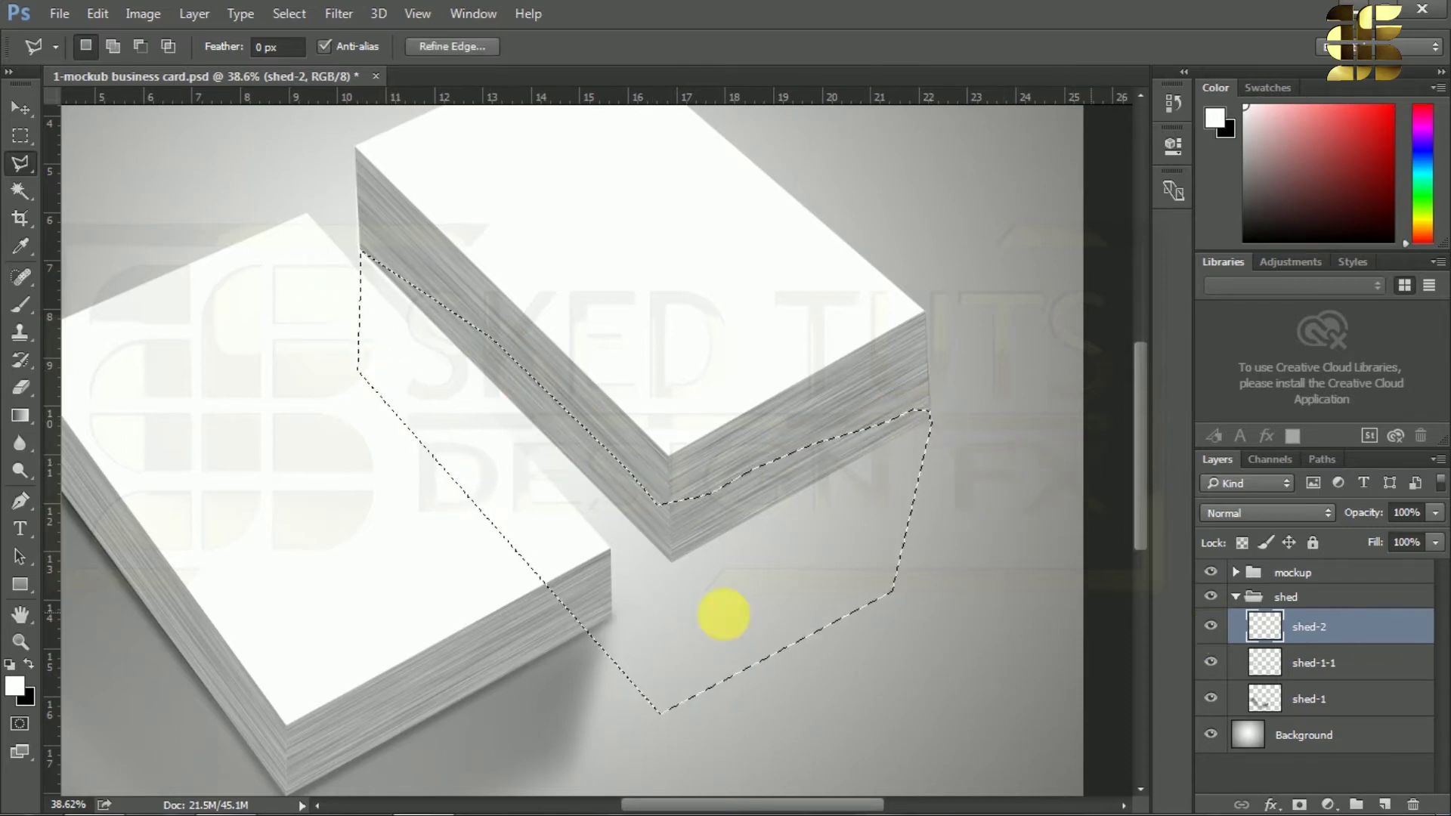
Set up a gradient that runs from black (000000) to transparent.
left_click(20, 416)
left_click(112, 47)
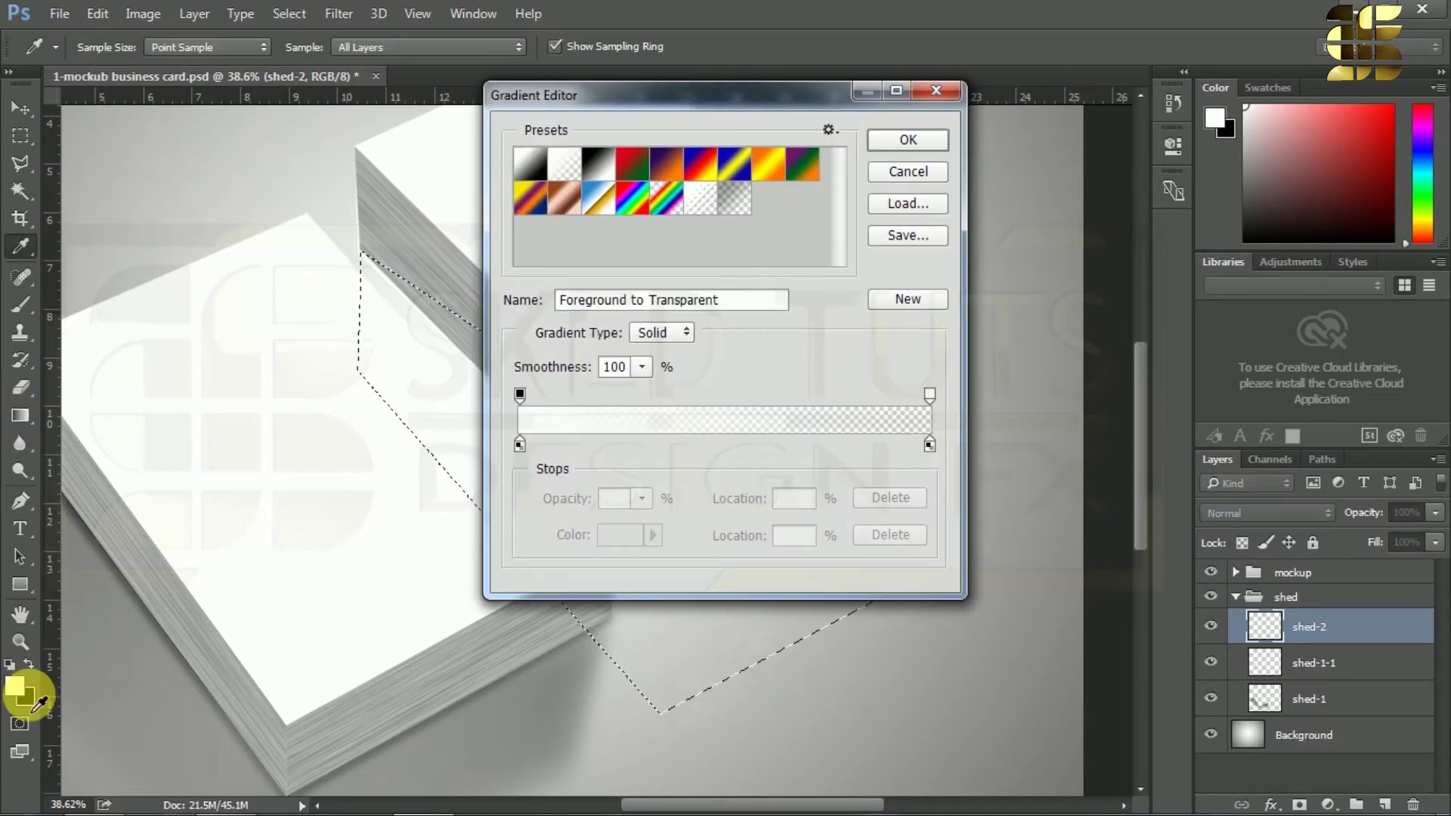
double_click(519, 444)
type("000000")
left_click(926, 167)
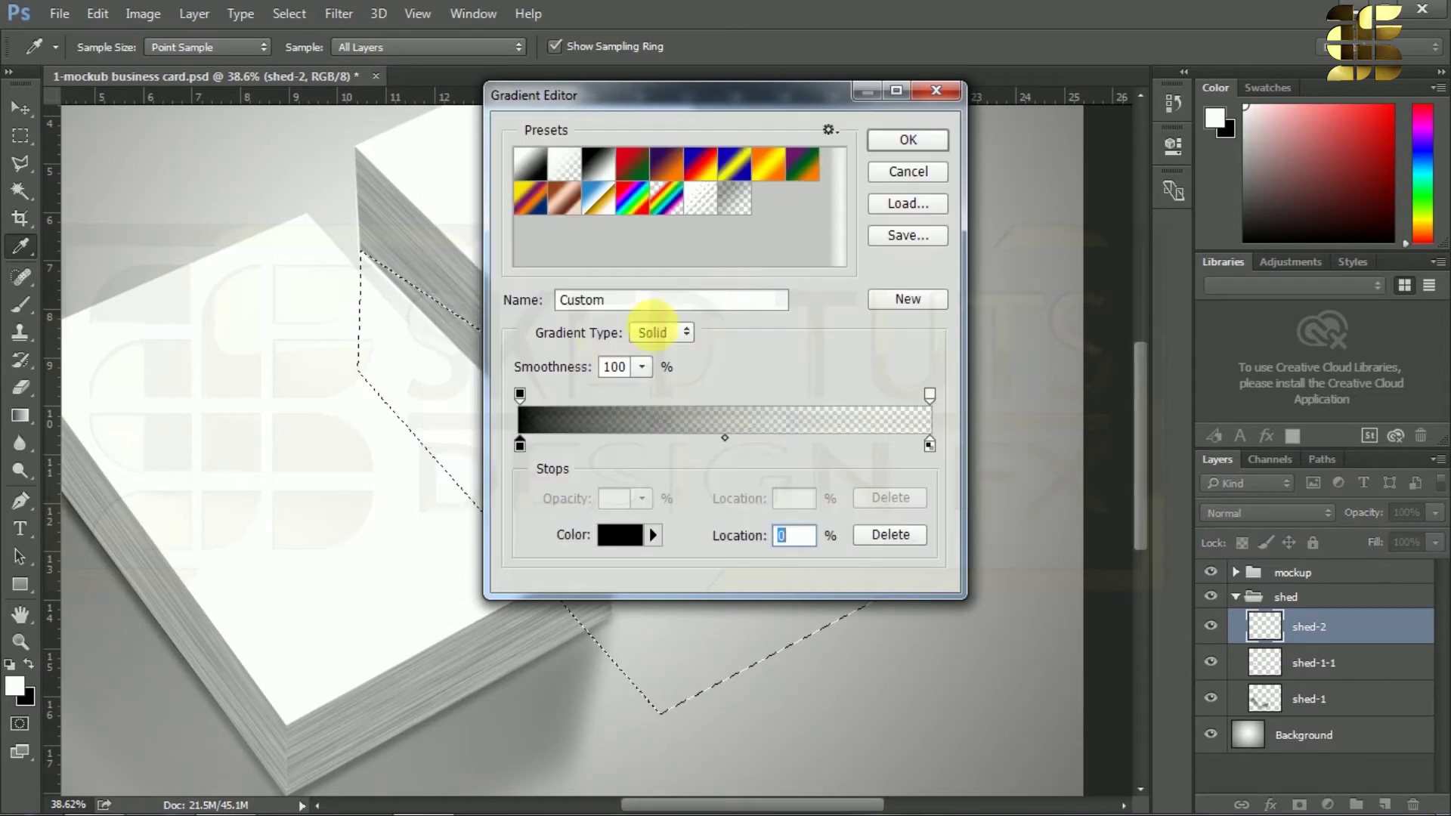
left_click(926, 145)
Build up the rear stack's shadow with several downward black-to-transparent gradients inside the selection, then deselect.
left_click_drag(684, 257, 712, 538)
left_click_drag(815, 275, 511, 784)
left_click_drag(864, 362, 391, 762)
left_click_drag(570, 217, 541, 787)
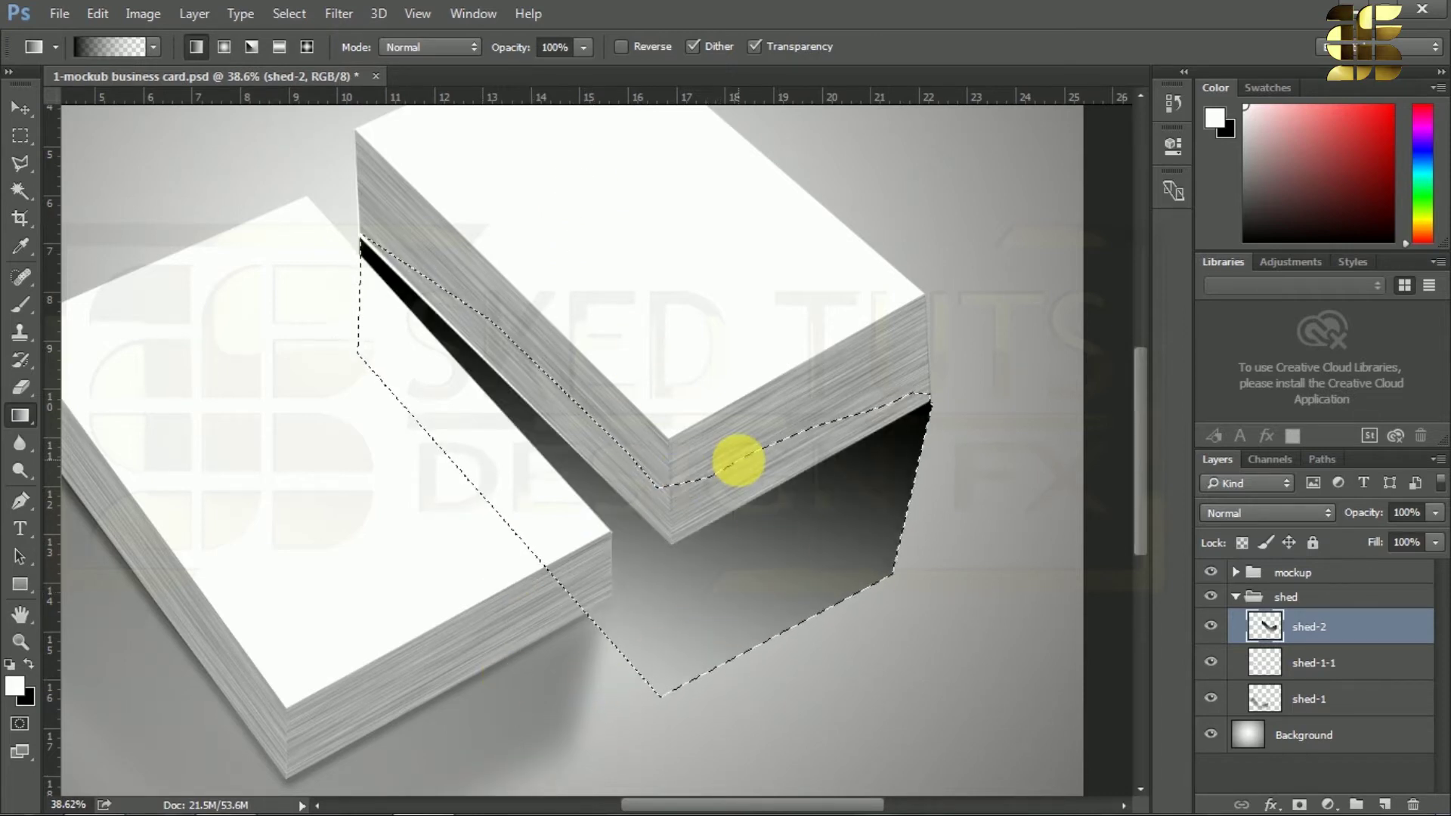
key("ctrl+d")
Apply a Gaussian Blur with a 40-pixel radius to the shed-2 shadow.
left_click(338, 14)
mouse_move(419, 252)
left_click(677, 328)
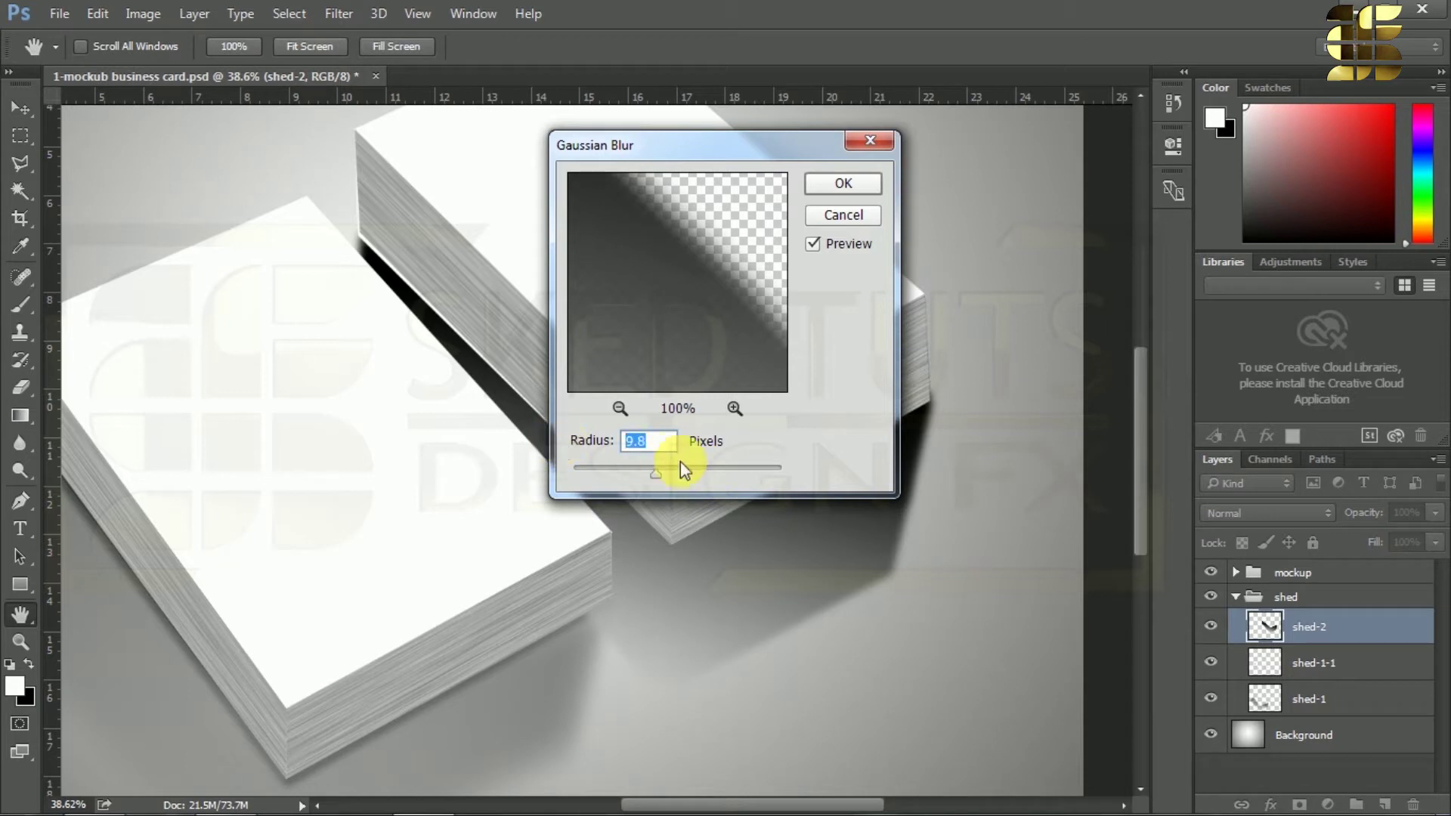
type("40")
left_click_drag(674, 148, 949, 121)
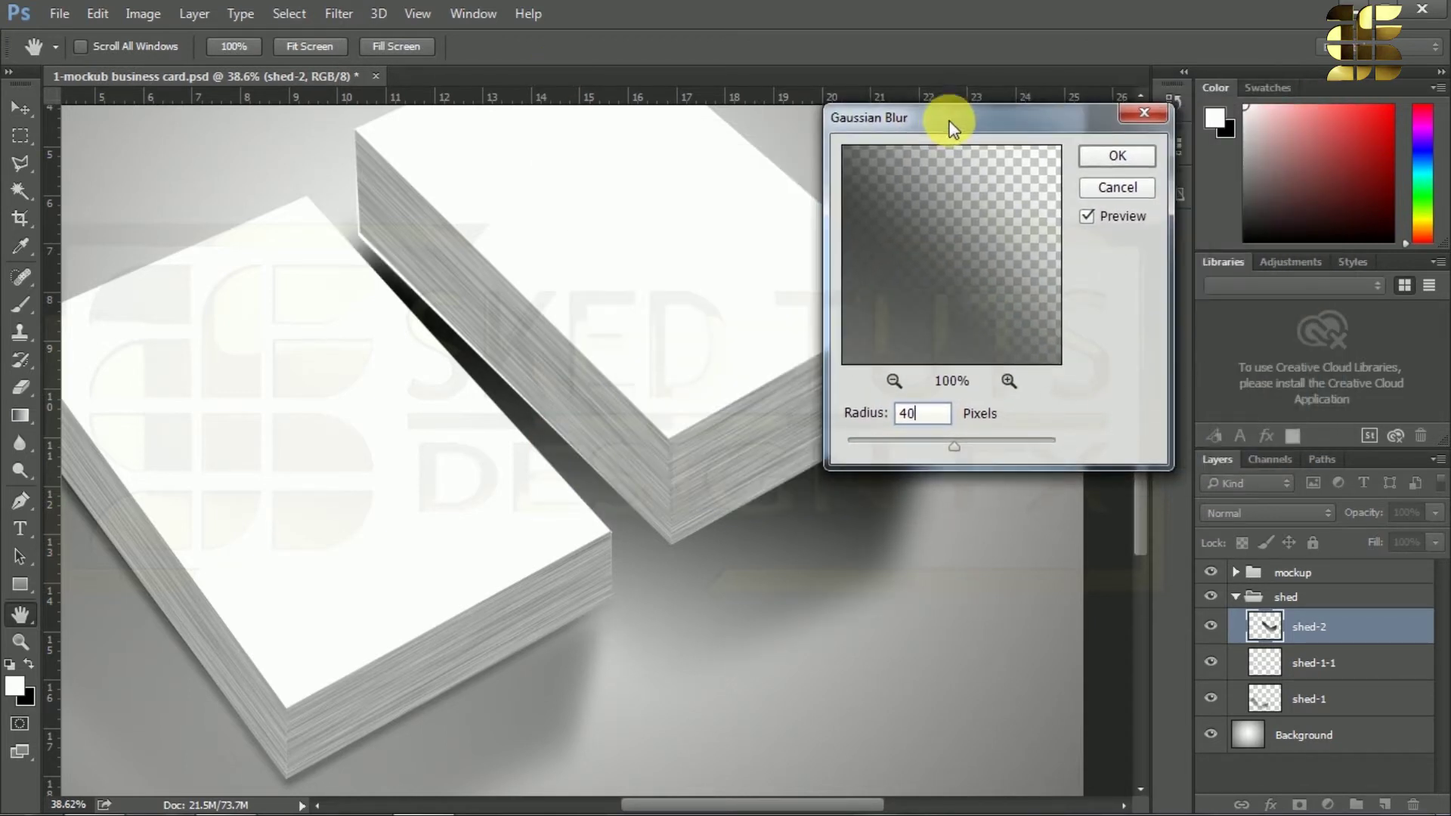
left_click(1117, 156)
Lasso a polygonal area along the right edge of the rear stack's shadow, starting at the stack's right lower corner.
left_click(21, 164)
left_click(928, 409)
left_click(874, 644)
left_click(1028, 609)
left_click(1029, 394)
left_click(1004, 304)
left_click(959, 235)
left_click(930, 406)
Feather the selection by 20 pixels, delete the shadow spilling past the rear stack's right side and deselect.
right_click(993, 366)
left_click(1054, 429)
left_click(834, 273)
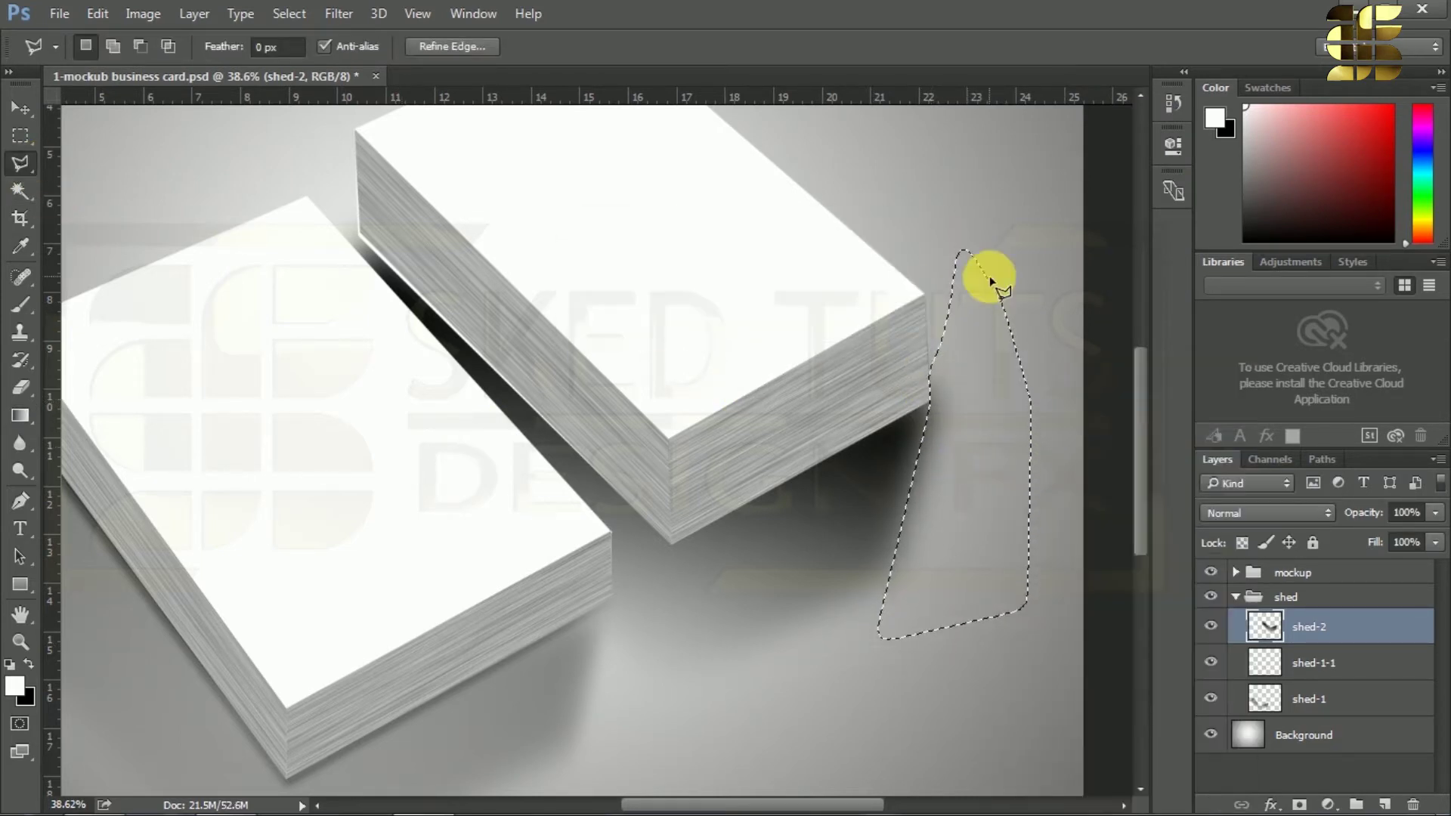
key("ctrl+d")
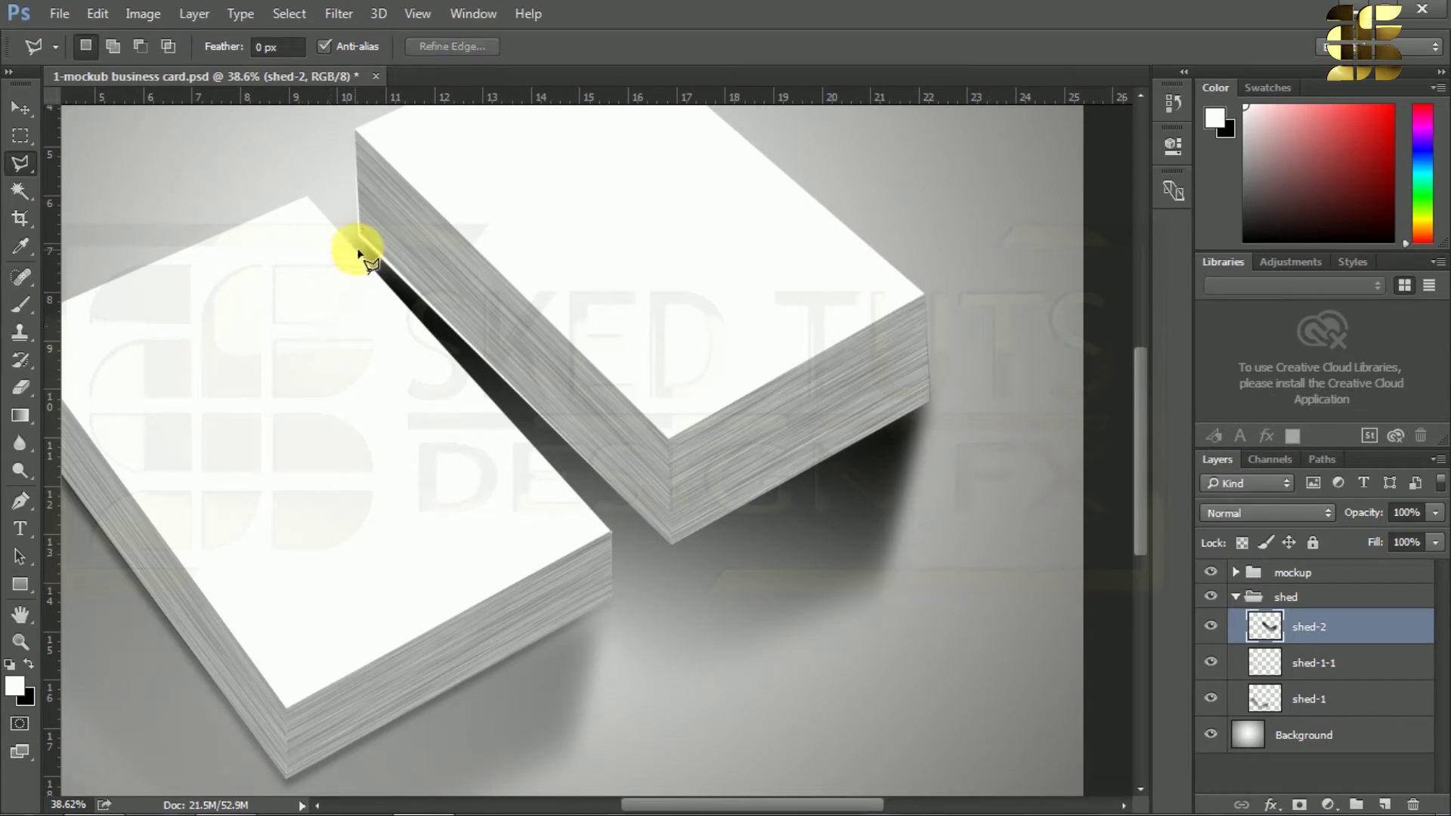
Lasso a polygonal area along the left end of the rear stack's shadow, starting at the stack's left lower corner.
left_click(361, 240)
left_click(390, 459)
left_click(325, 435)
left_click(257, 312)
left_click(262, 245)
left_click(288, 175)
left_click(315, 151)
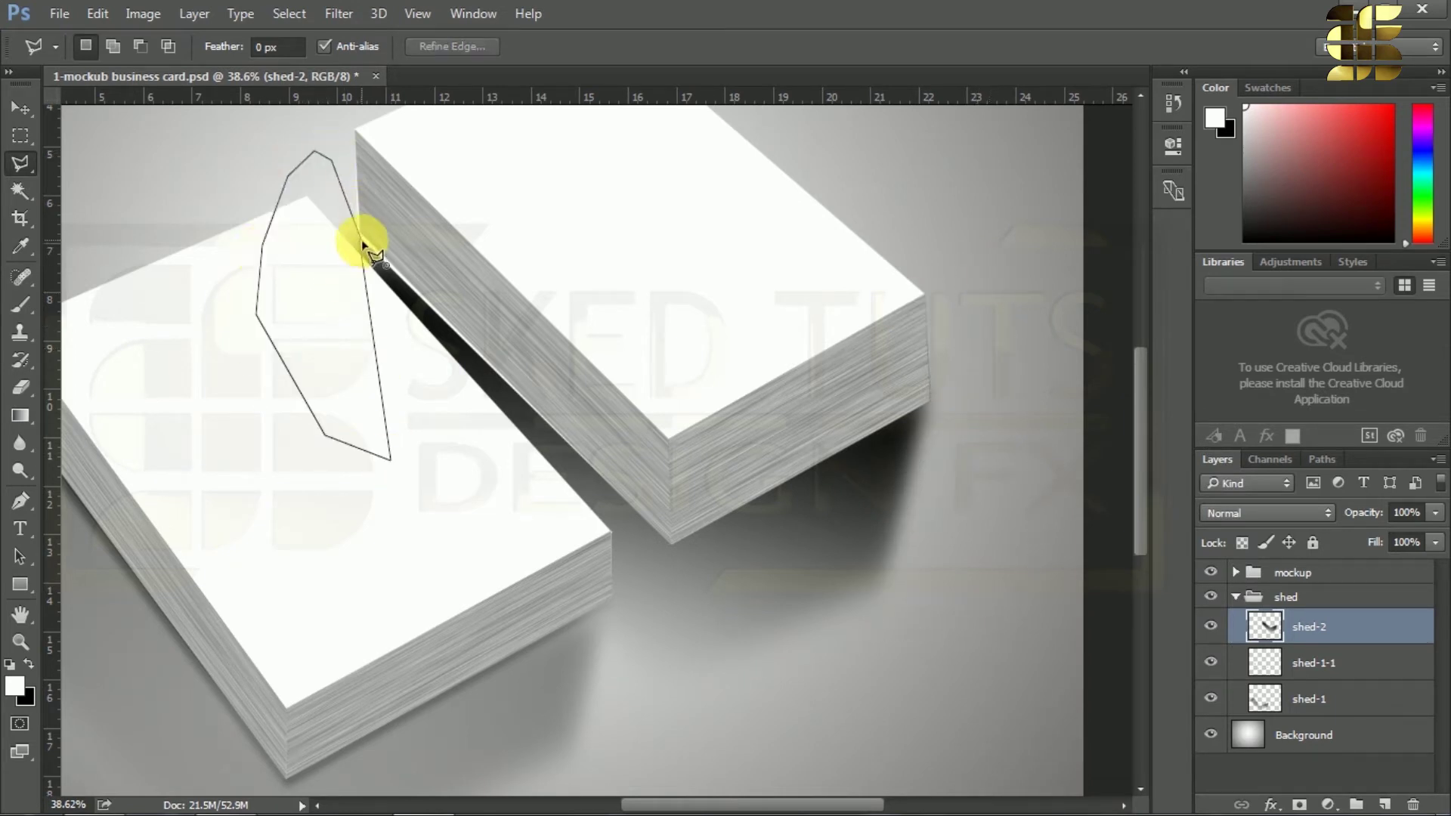
left_click(362, 242)
Feather the selection at the shadow's left end by 20 pixels, delete the shadow inside it and deselect.
right_click(285, 311)
left_click(384, 375)
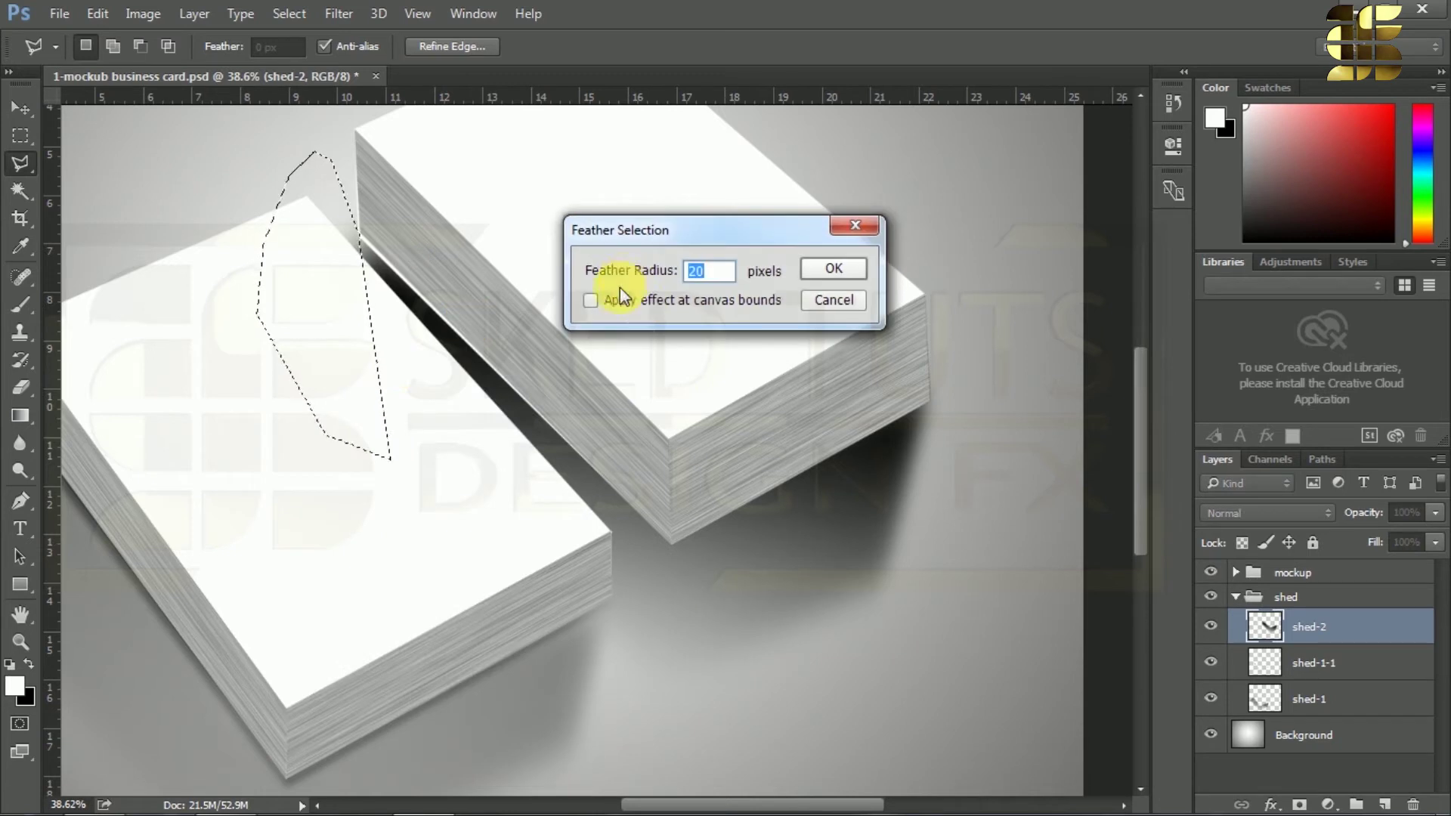
left_click(834, 268)
key("ctrl+d")
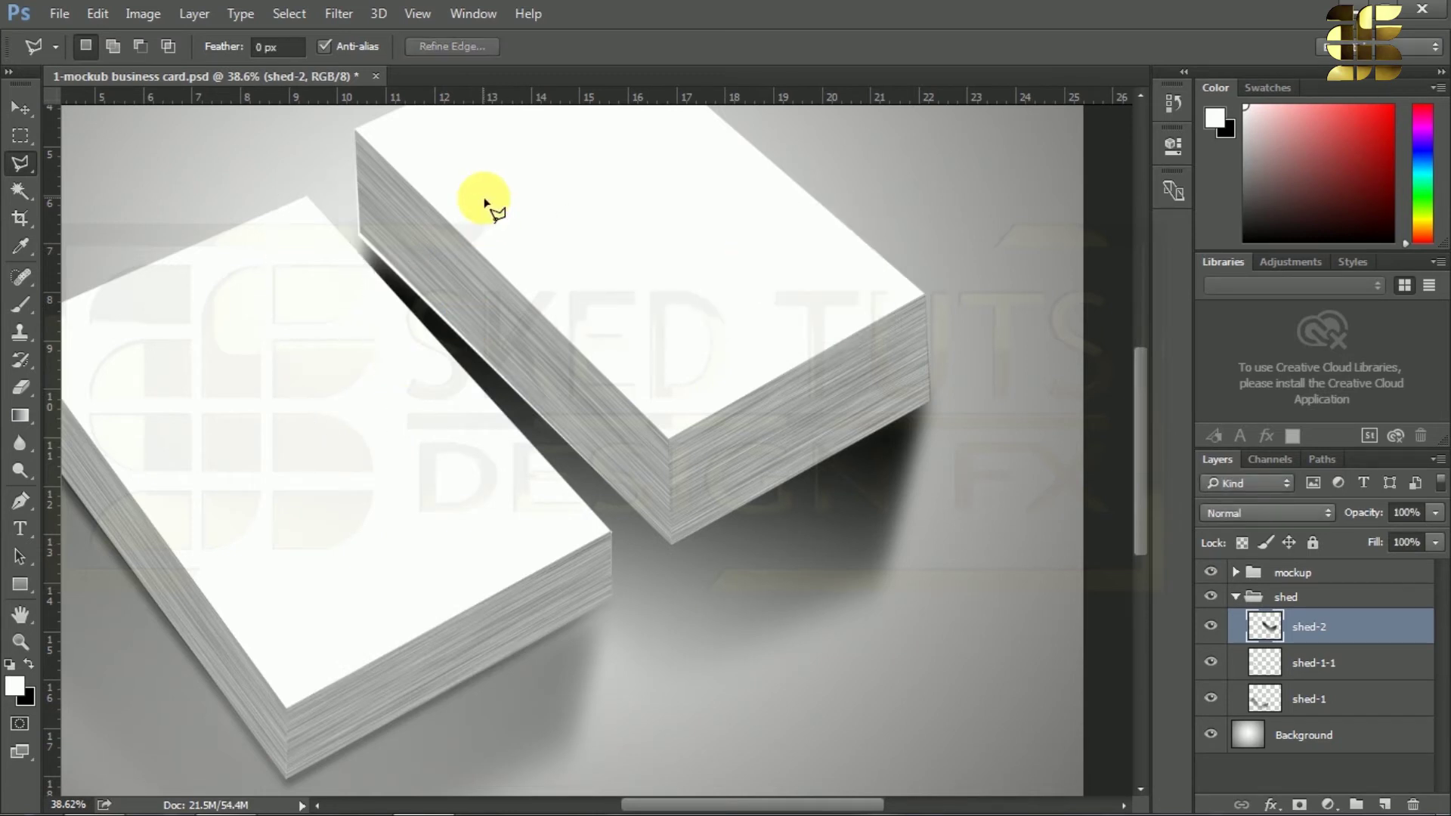
left_click(20, 108)
right_click(858, 492)
left_click(890, 504)
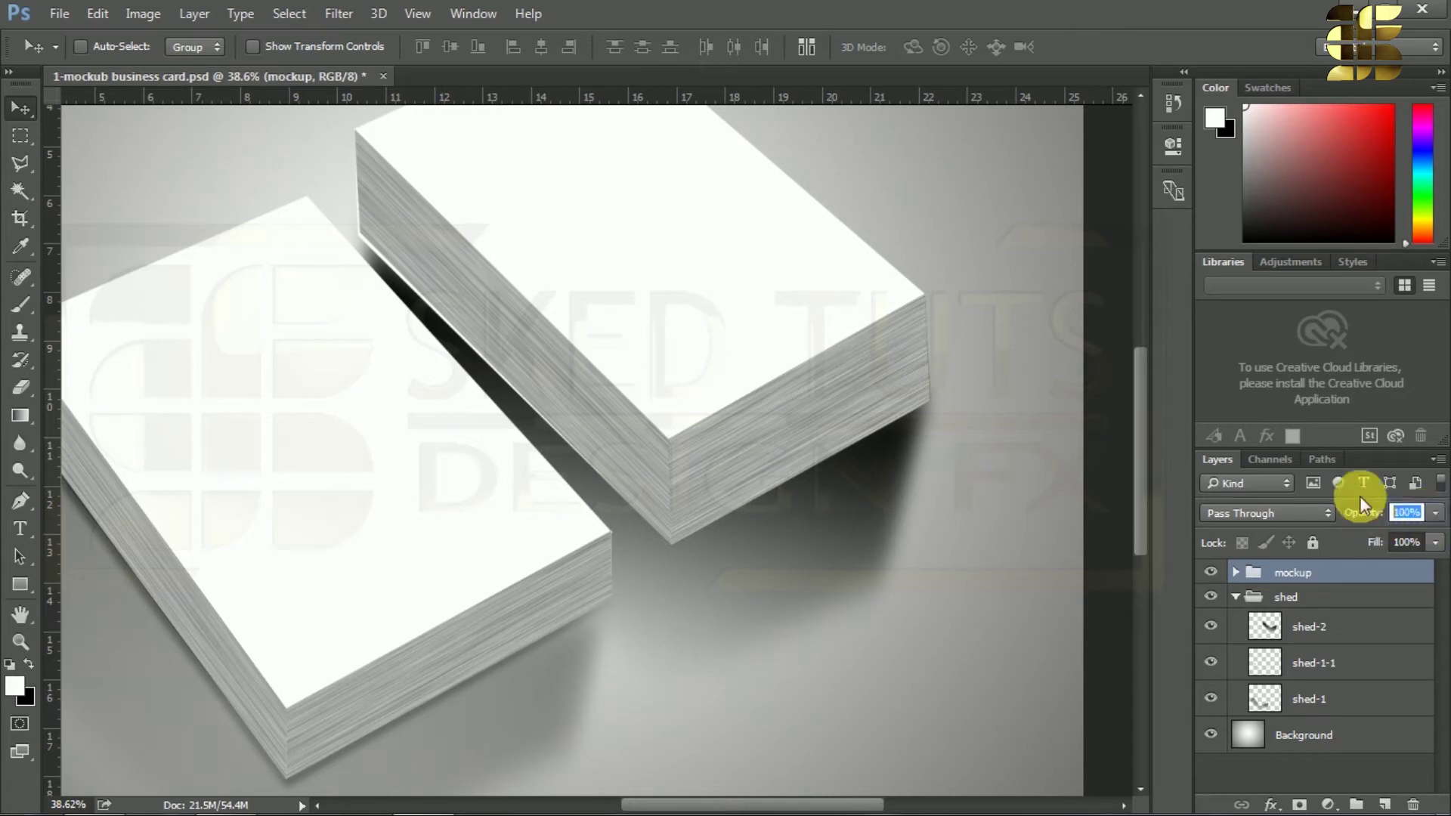
type("40")
type("100")
key("Return")
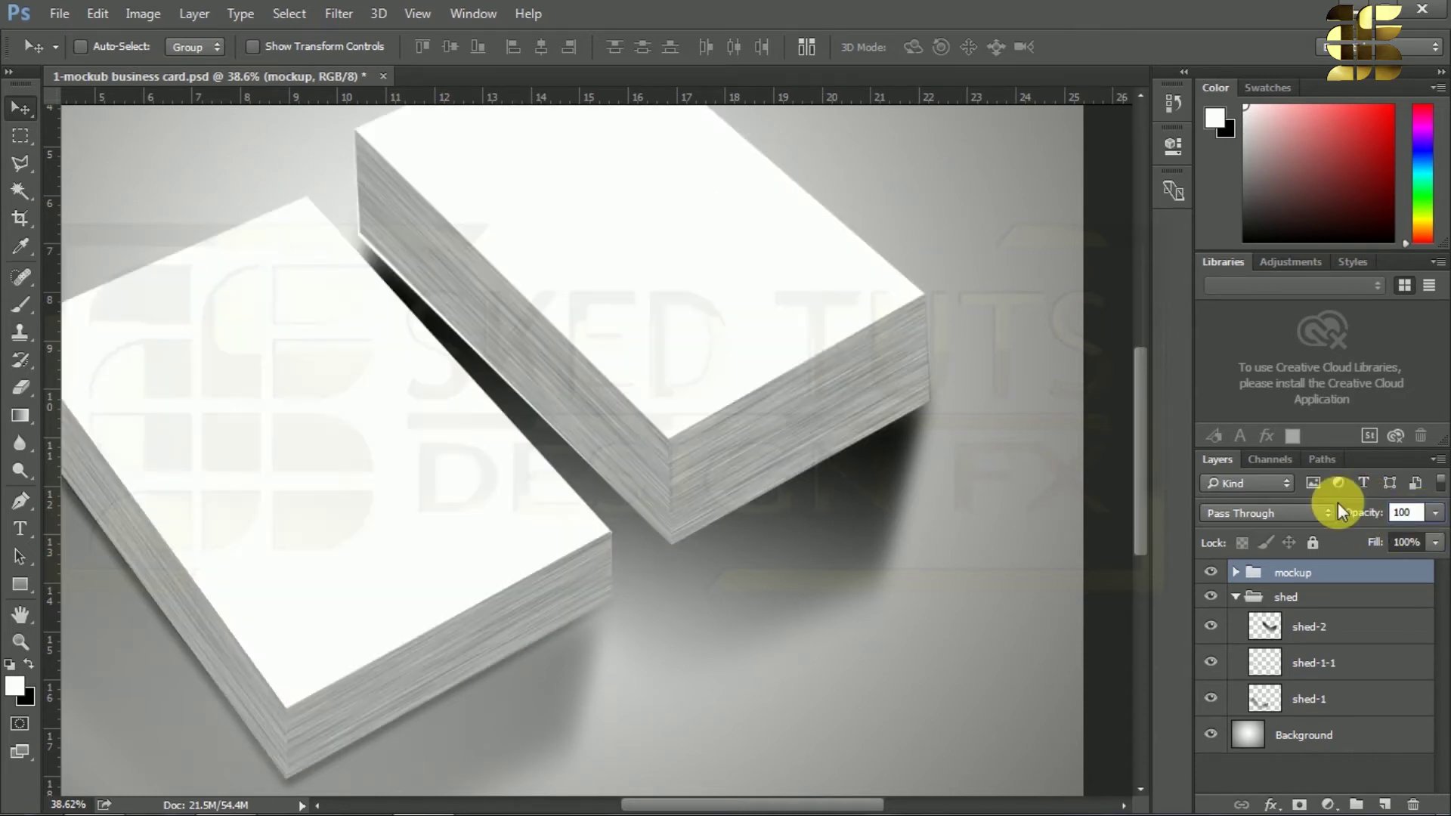
Set the shed-2 layer's opacity to 40% and switch to the Polygonal Lasso tool.
left_click(1334, 630)
left_click(1398, 513)
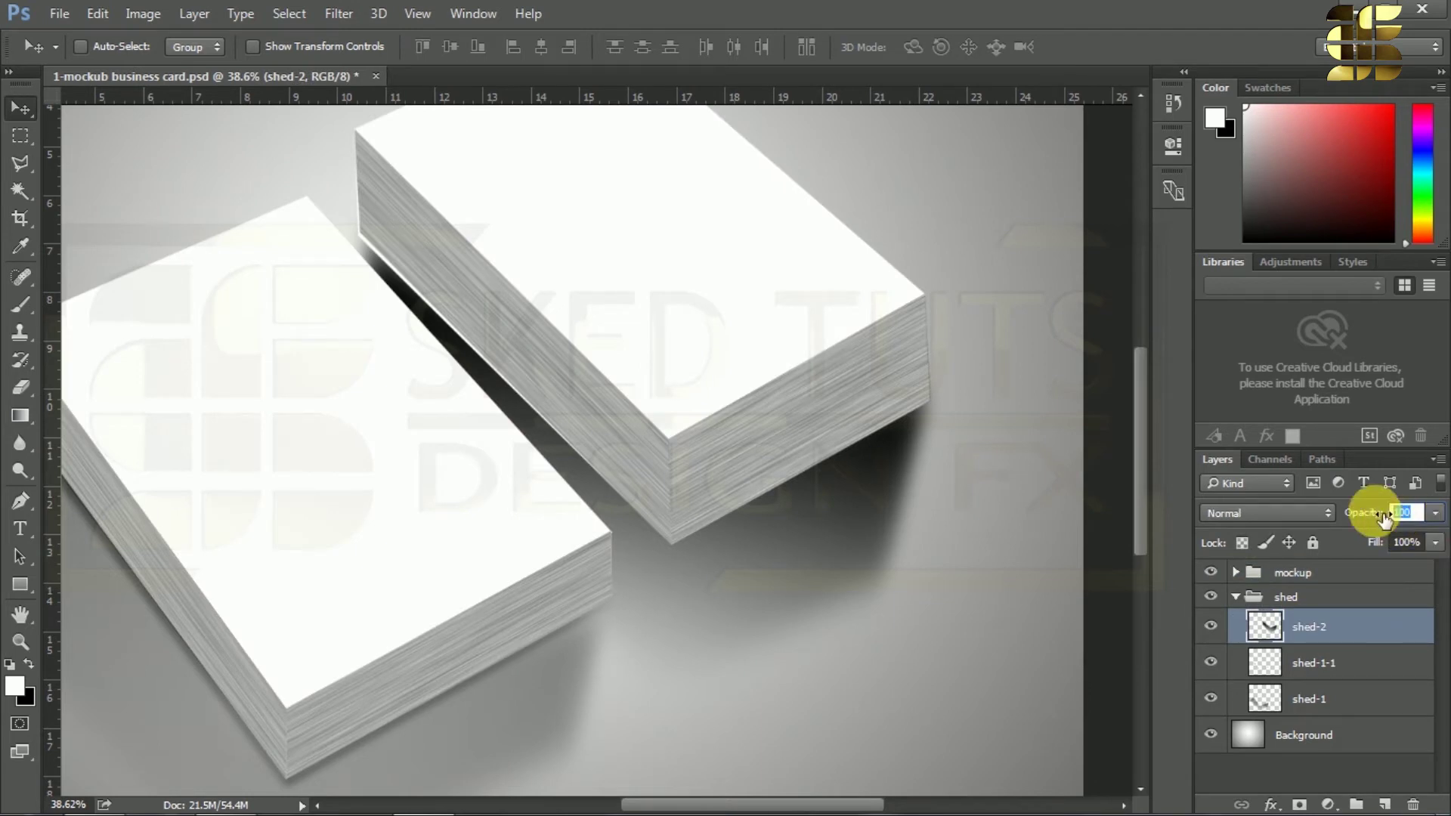
type("40")
scroll(664, 457, "down", 1)
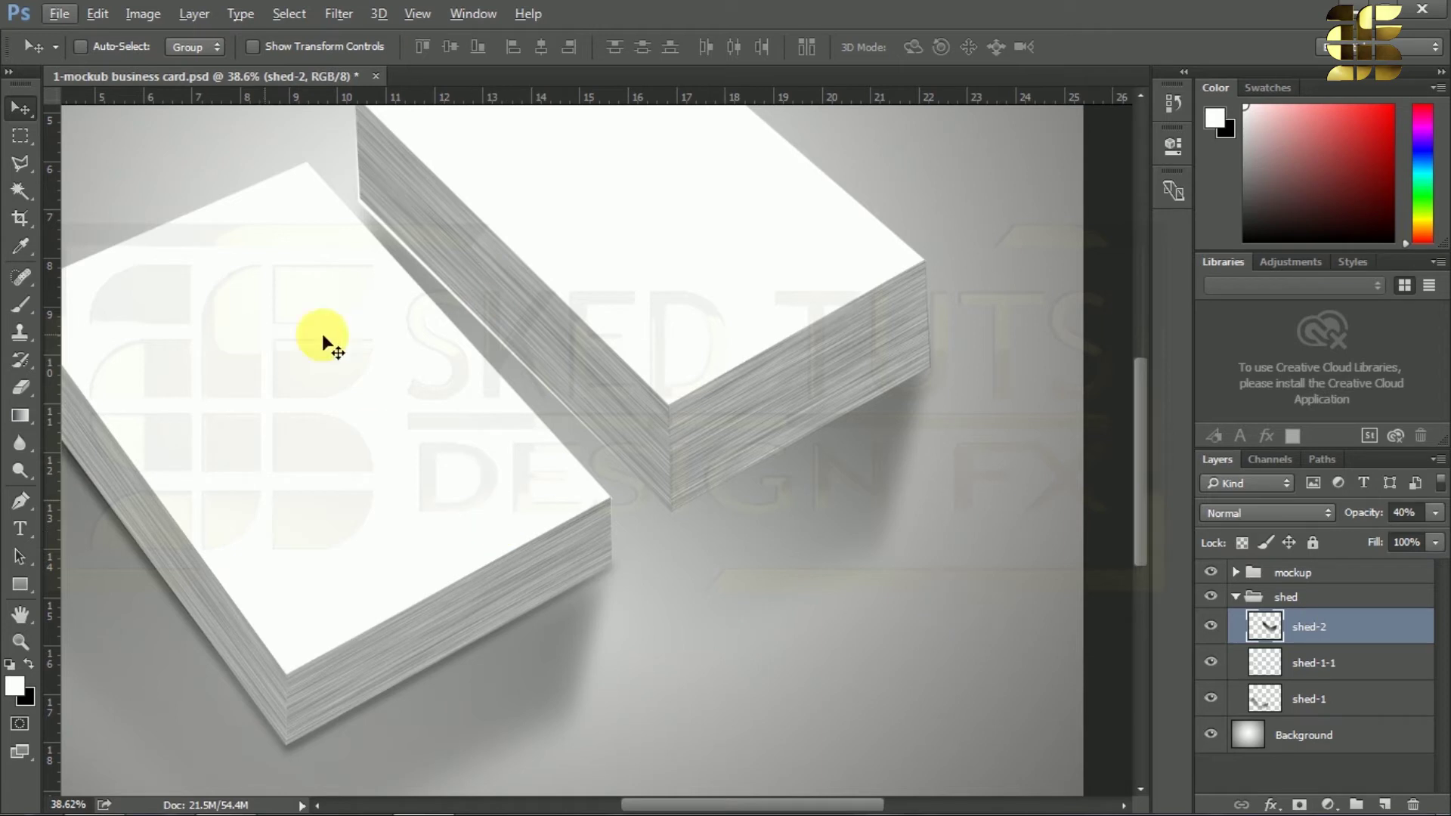
left_click(21, 162)
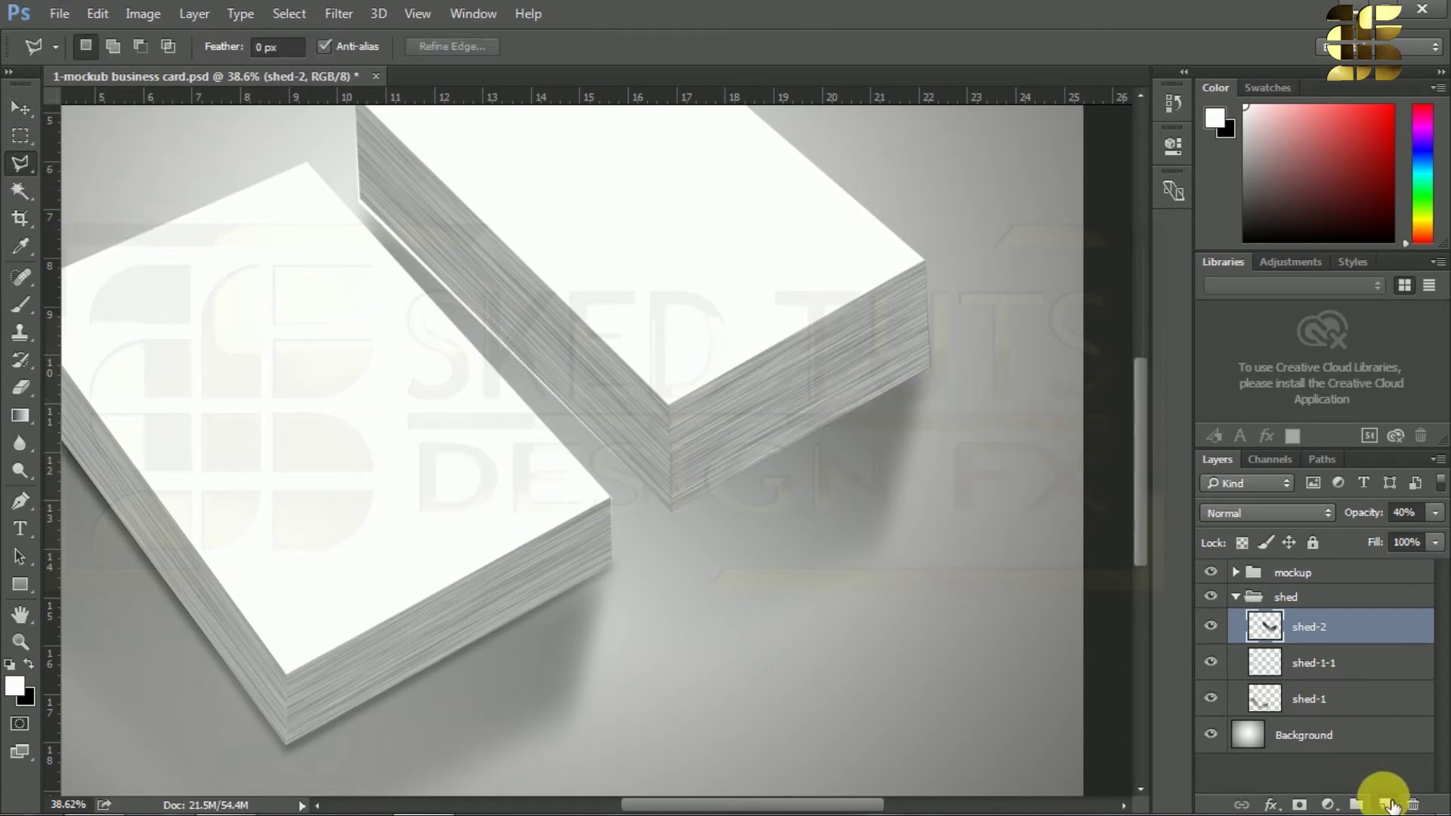
Add a new layer named shed-2-2 above the shed-2 layer in the shed group.
left_click(1385, 804)
double_click(1314, 627)
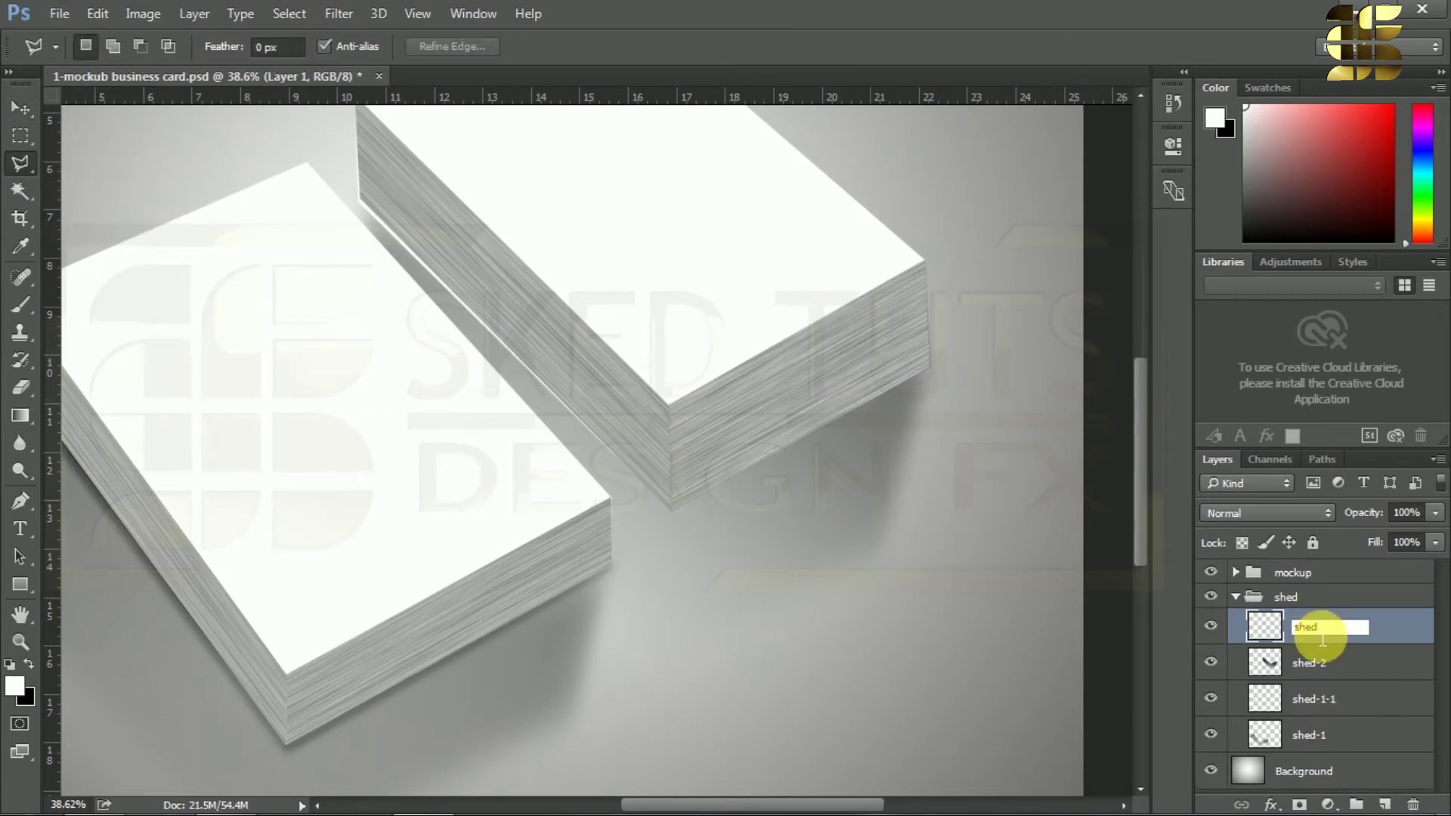
key("Return")
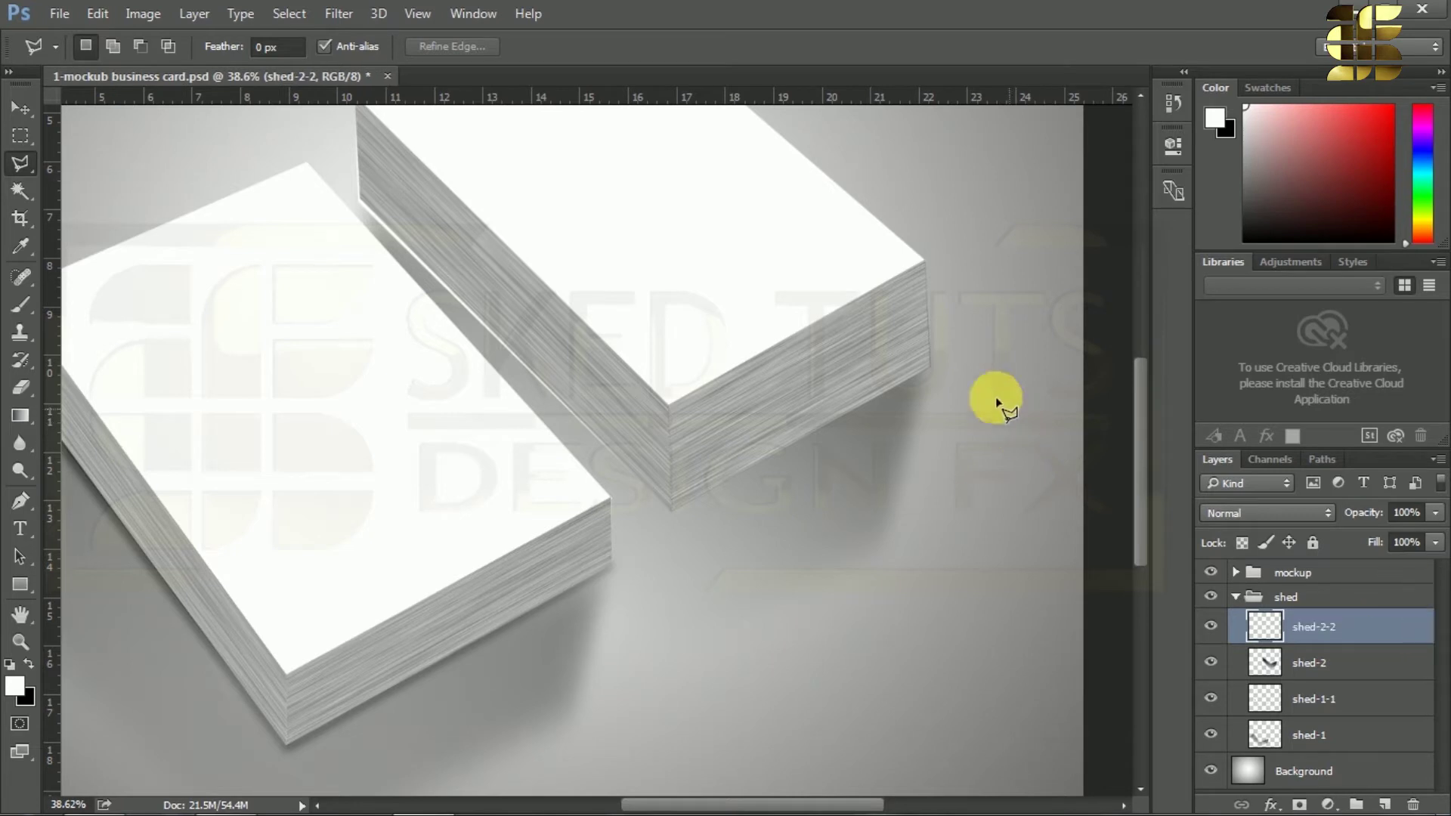
Lasso a thin strip along the rear stack's two lower front edges, fill it with black and deselect.
left_click(931, 371)
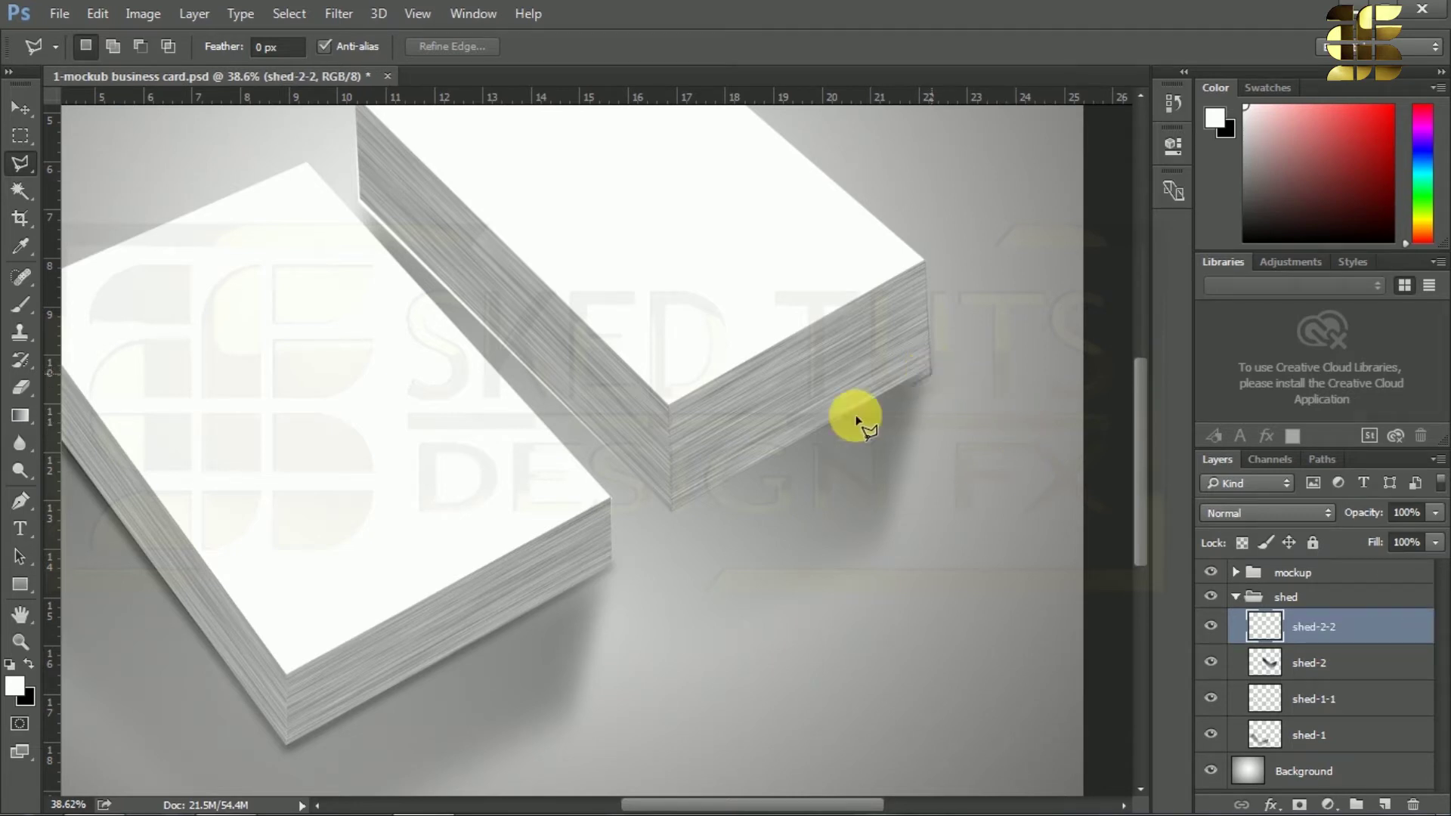
left_click(673, 517)
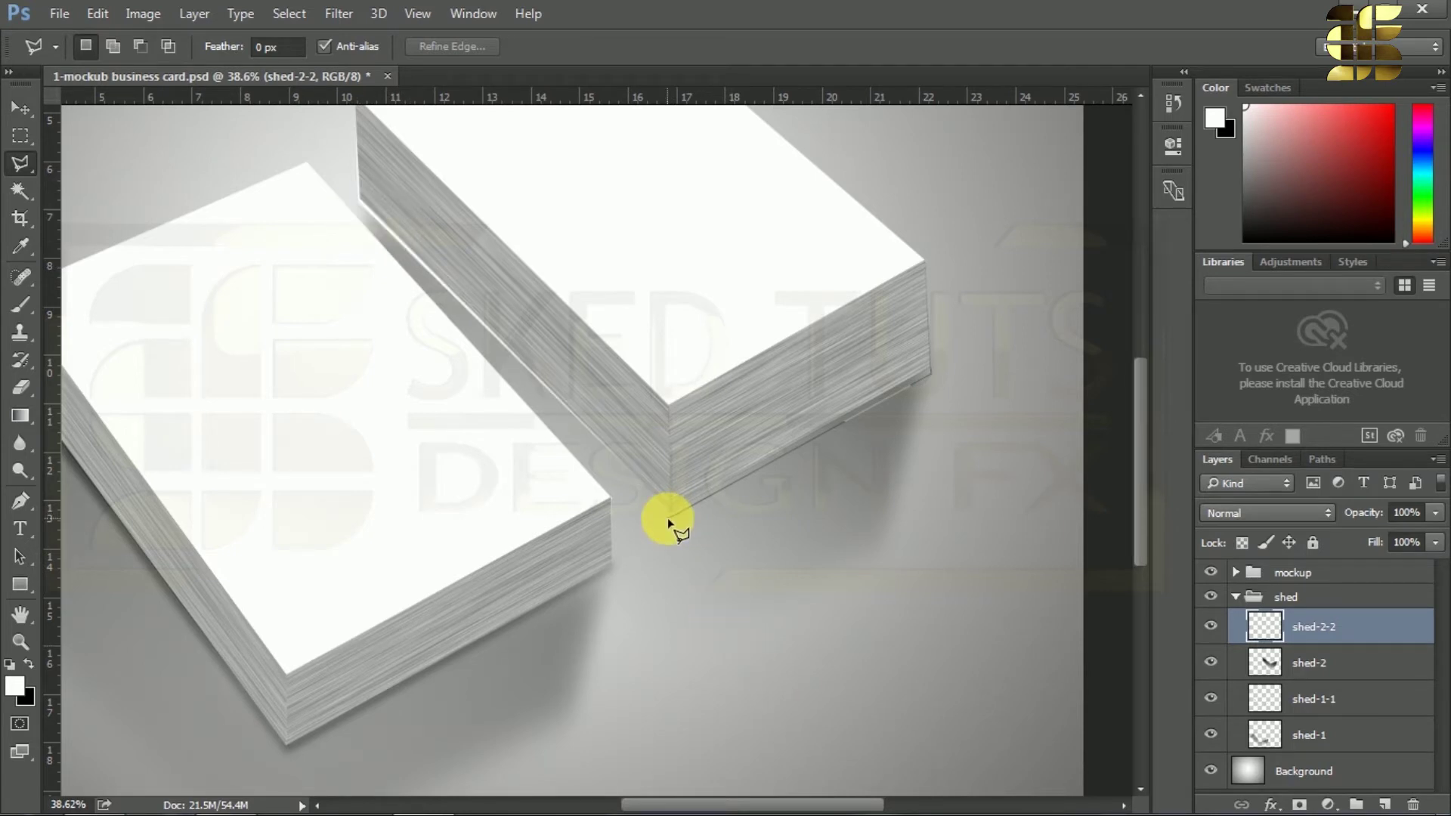
left_click(359, 205)
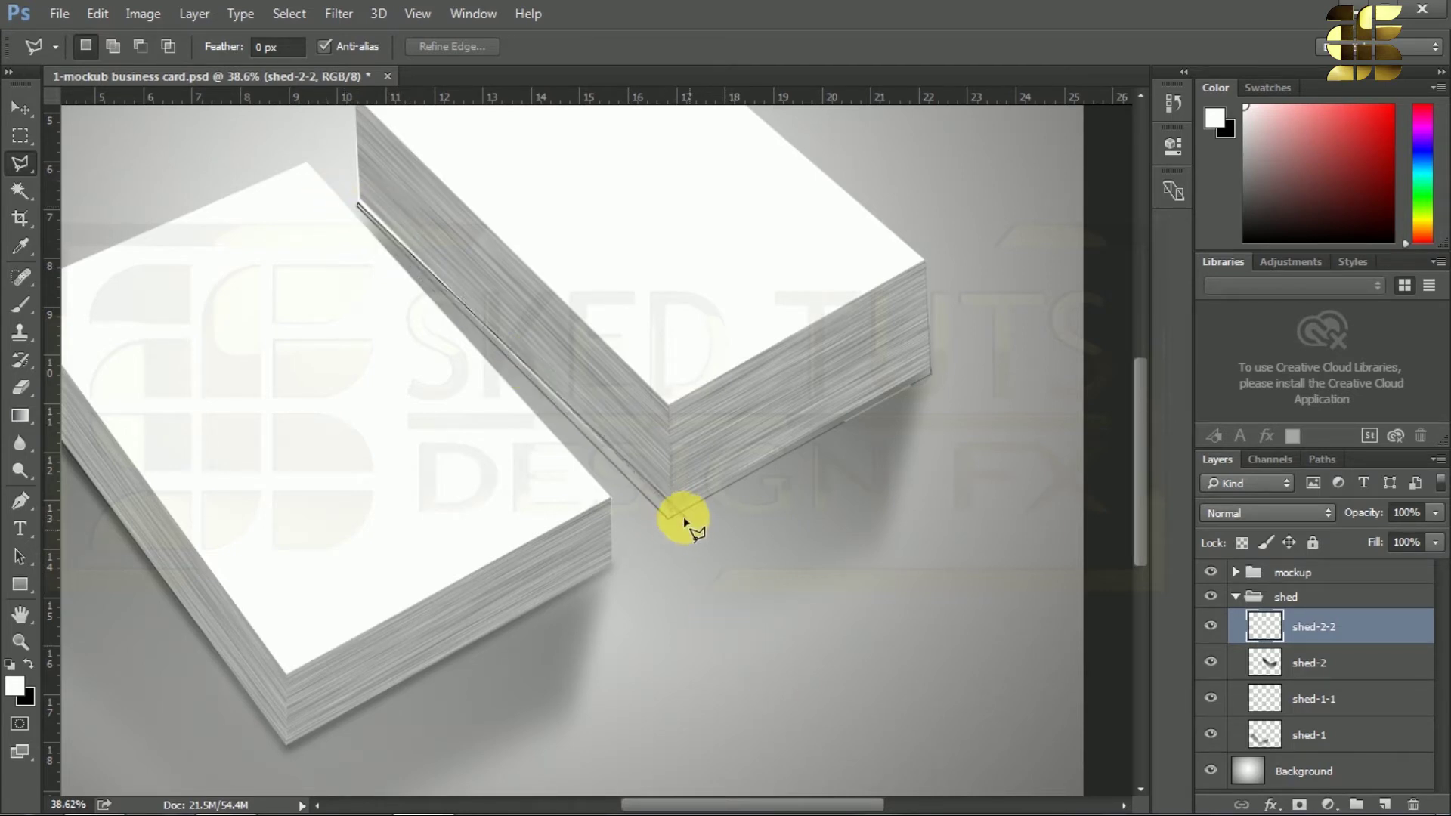
left_click(931, 371)
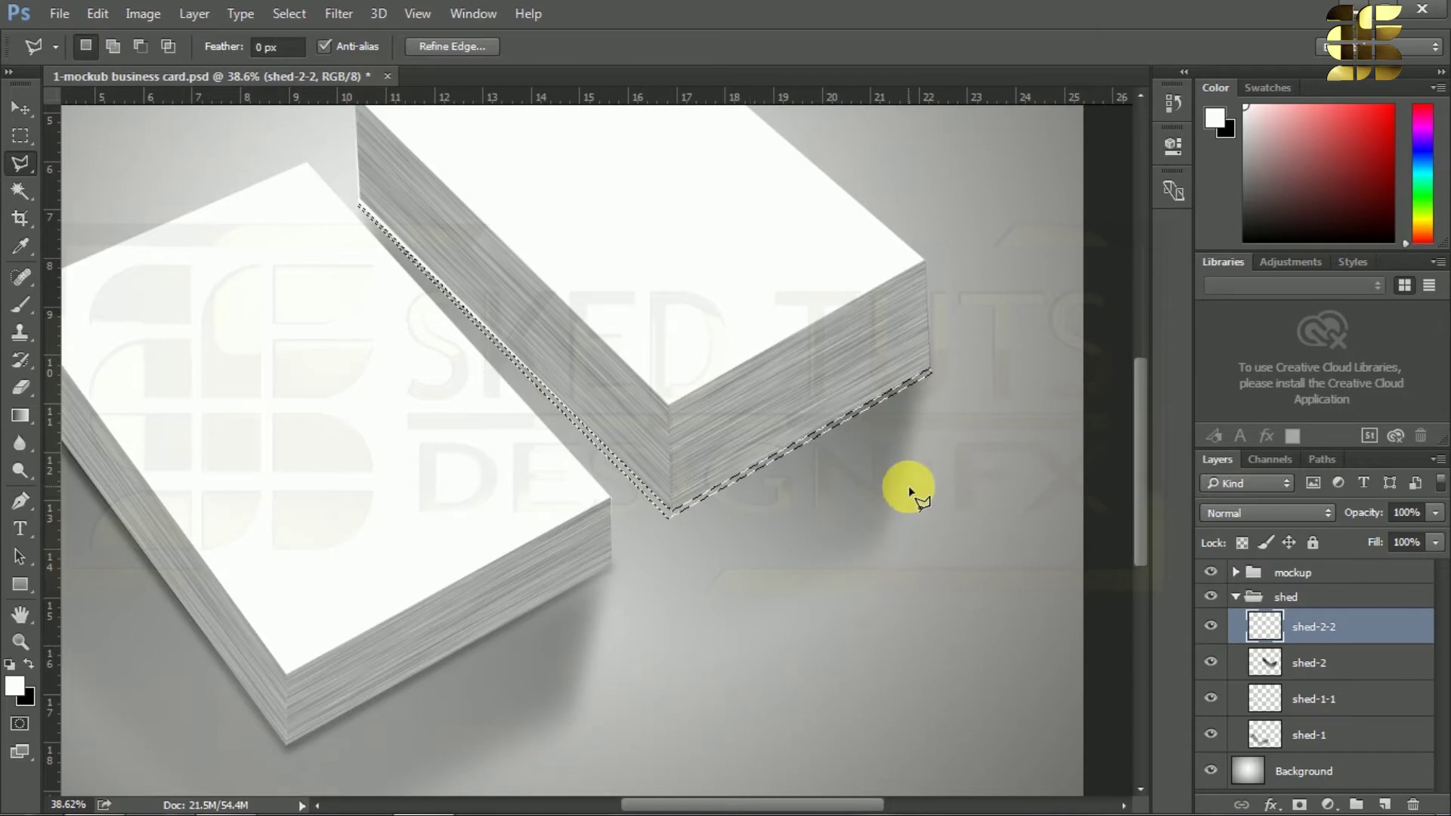
key("ctrl+BackSpace")
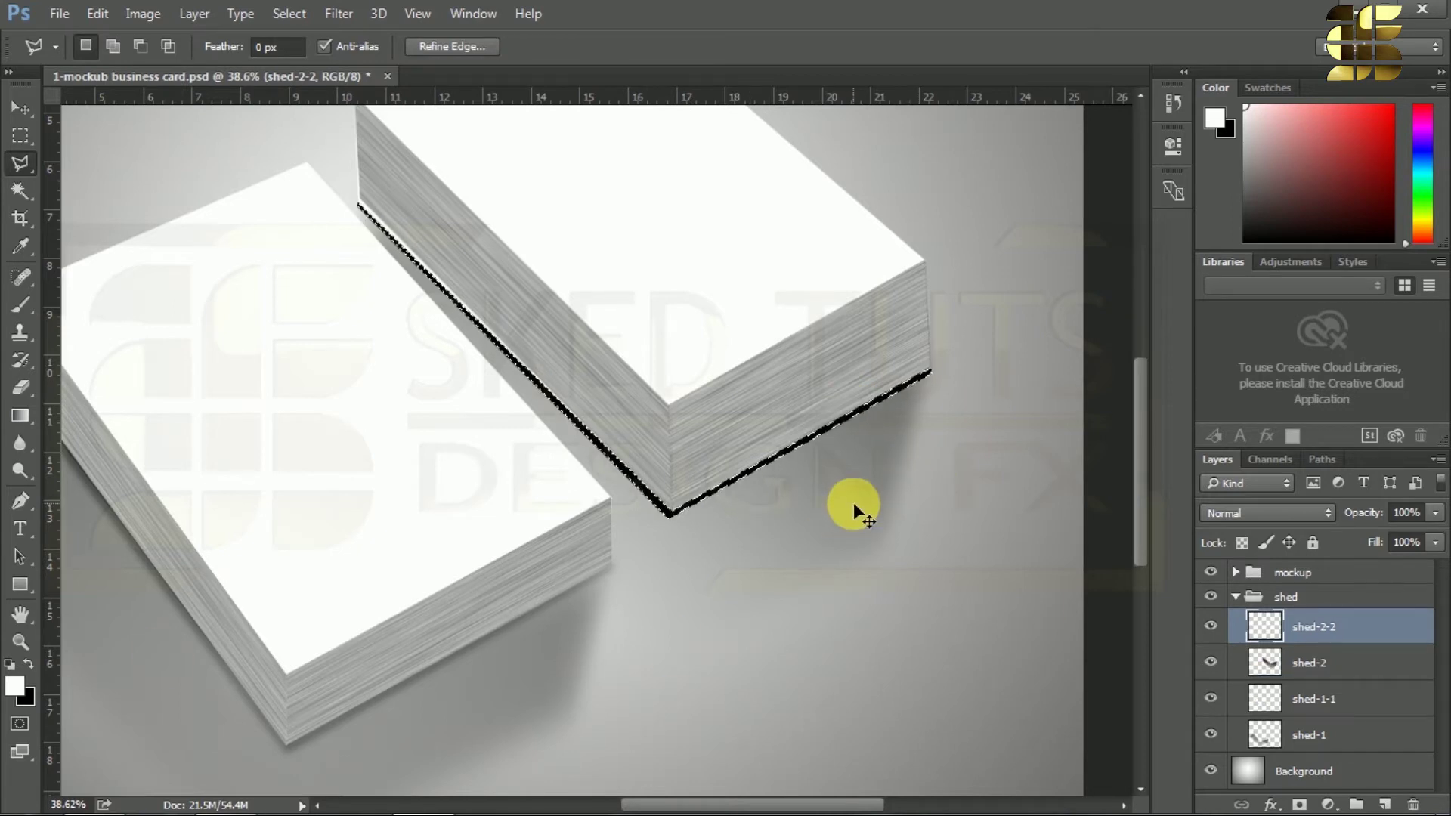
key("ctrl+d")
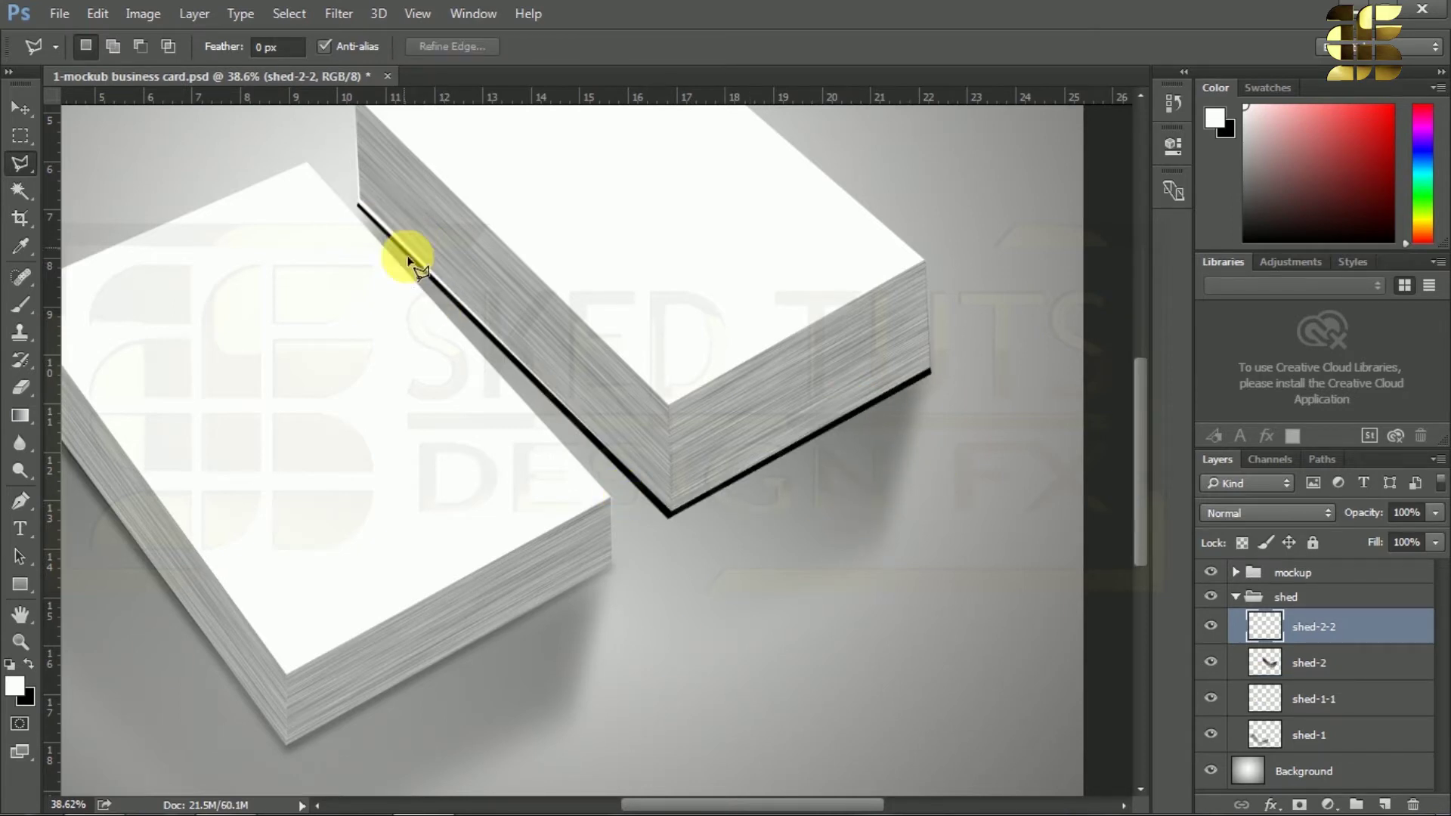
Apply a Gaussian Blur with a 10-pixel radius to the black contact-shadow strip.
left_click(342, 14)
mouse_move(529, 247)
left_click(668, 327)
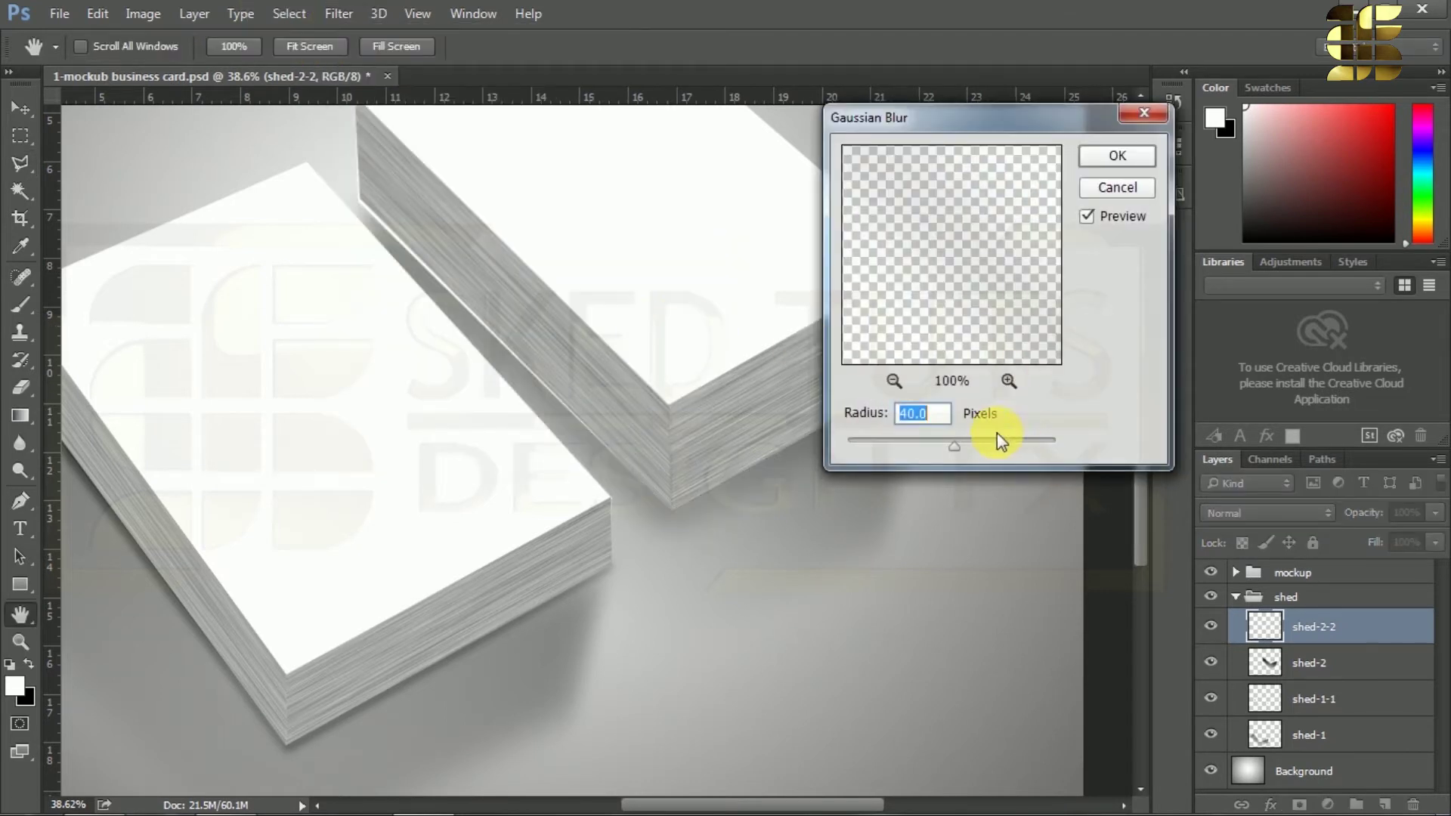
type("10")
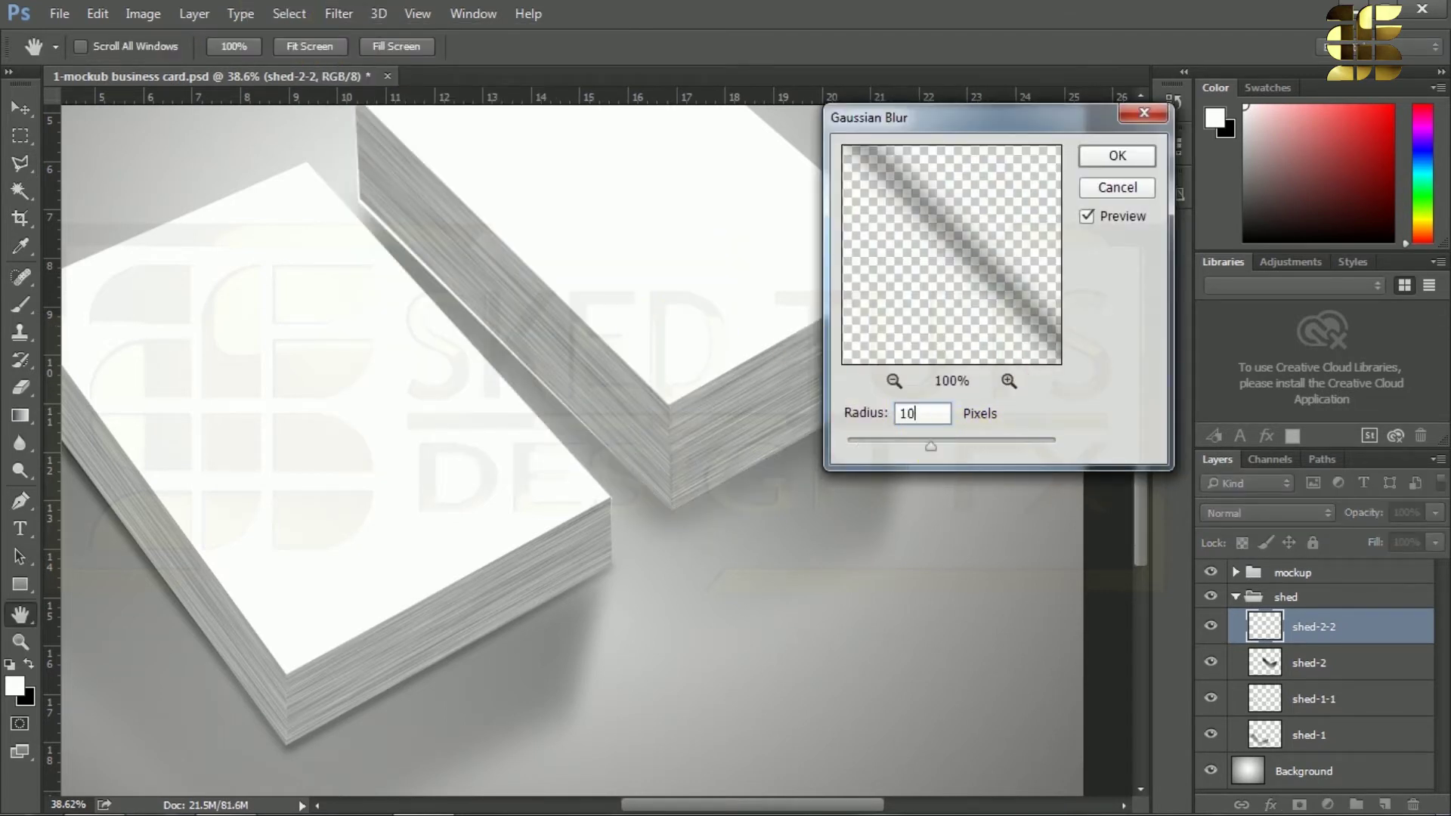
left_click(1110, 160)
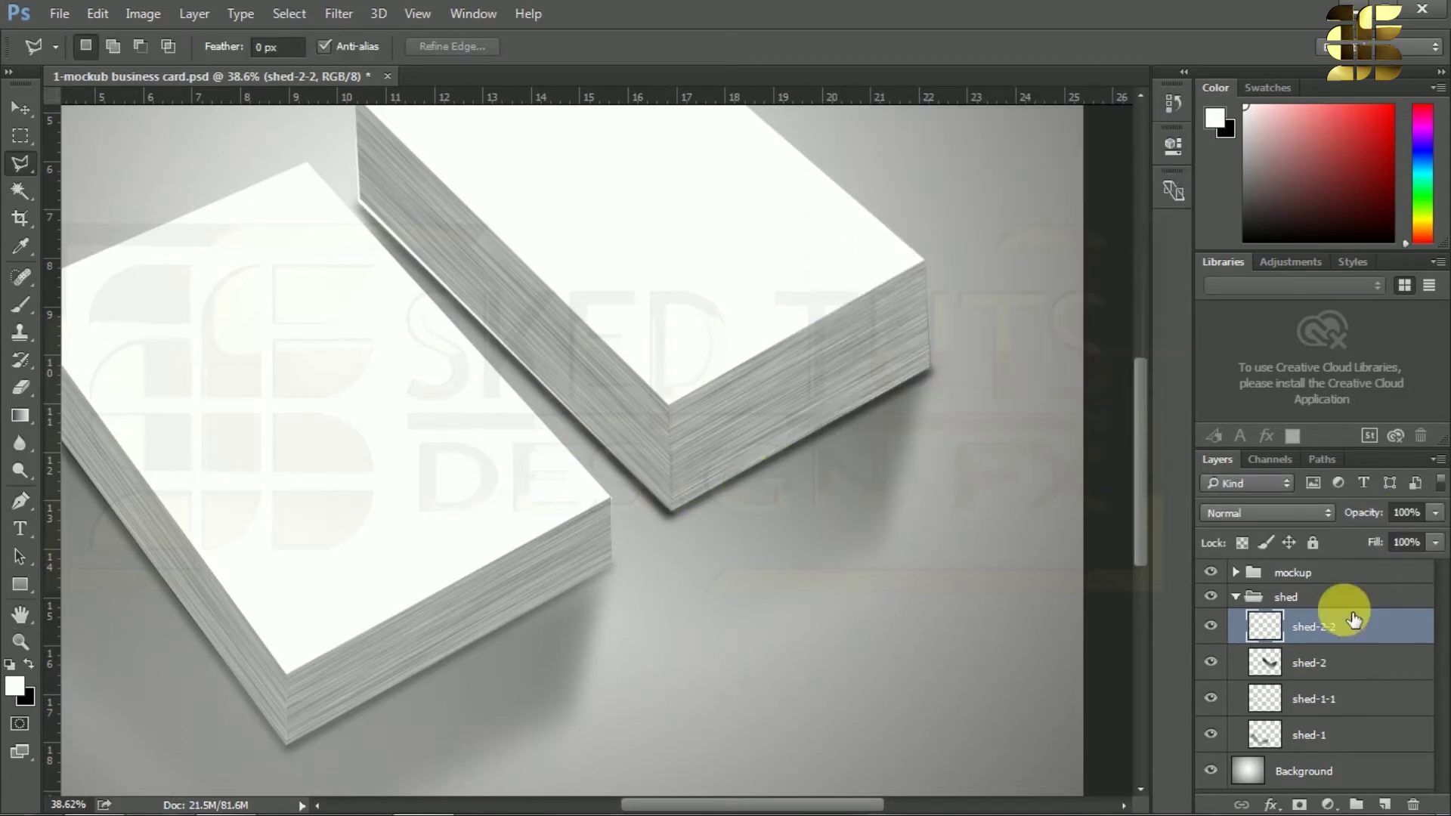
Reduce the shed-2-2 layer's opacity to 70%.
left_click(1397, 517)
type("80")
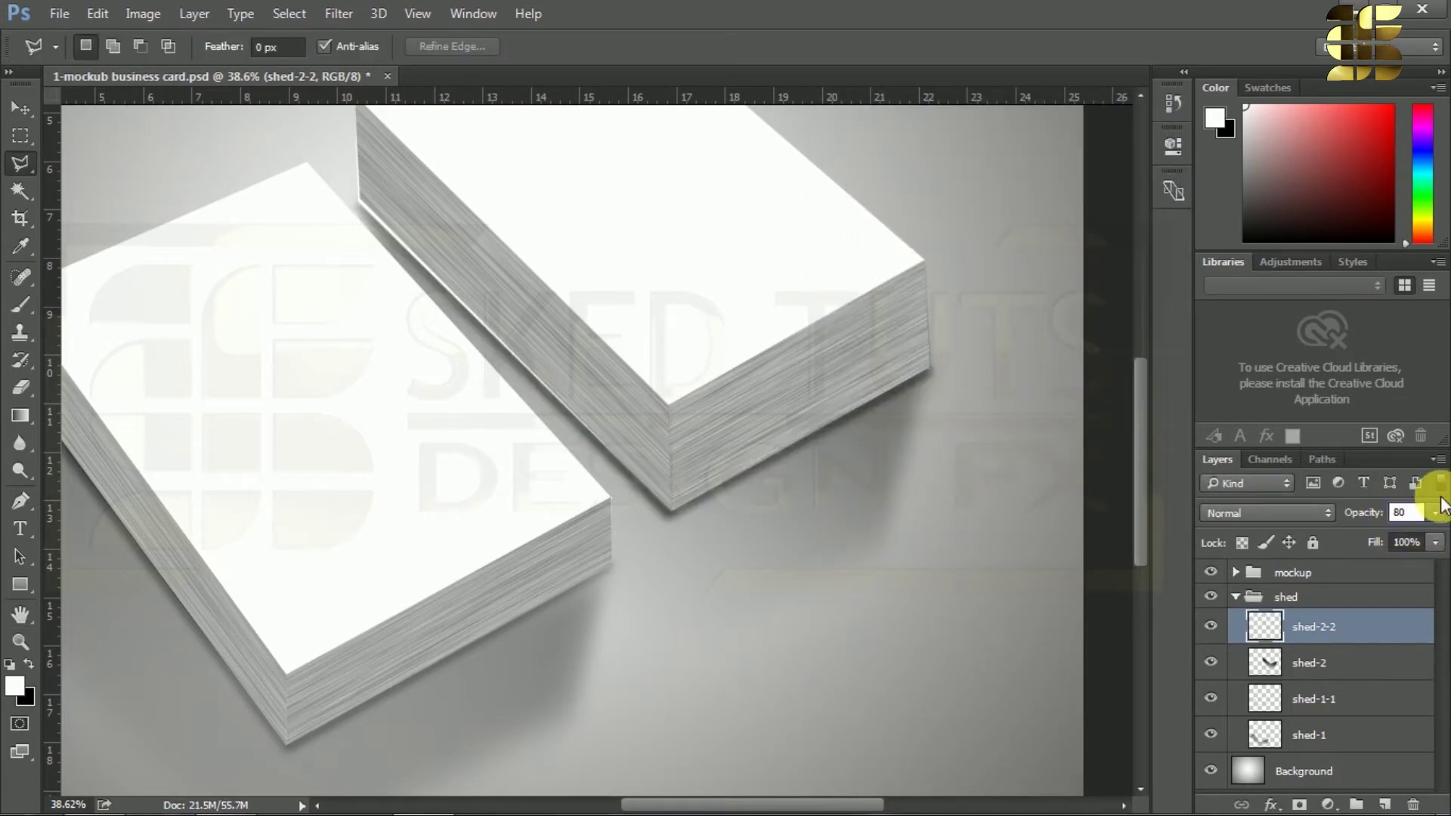
key("Return")
type("70")
left_click(1389, 514)
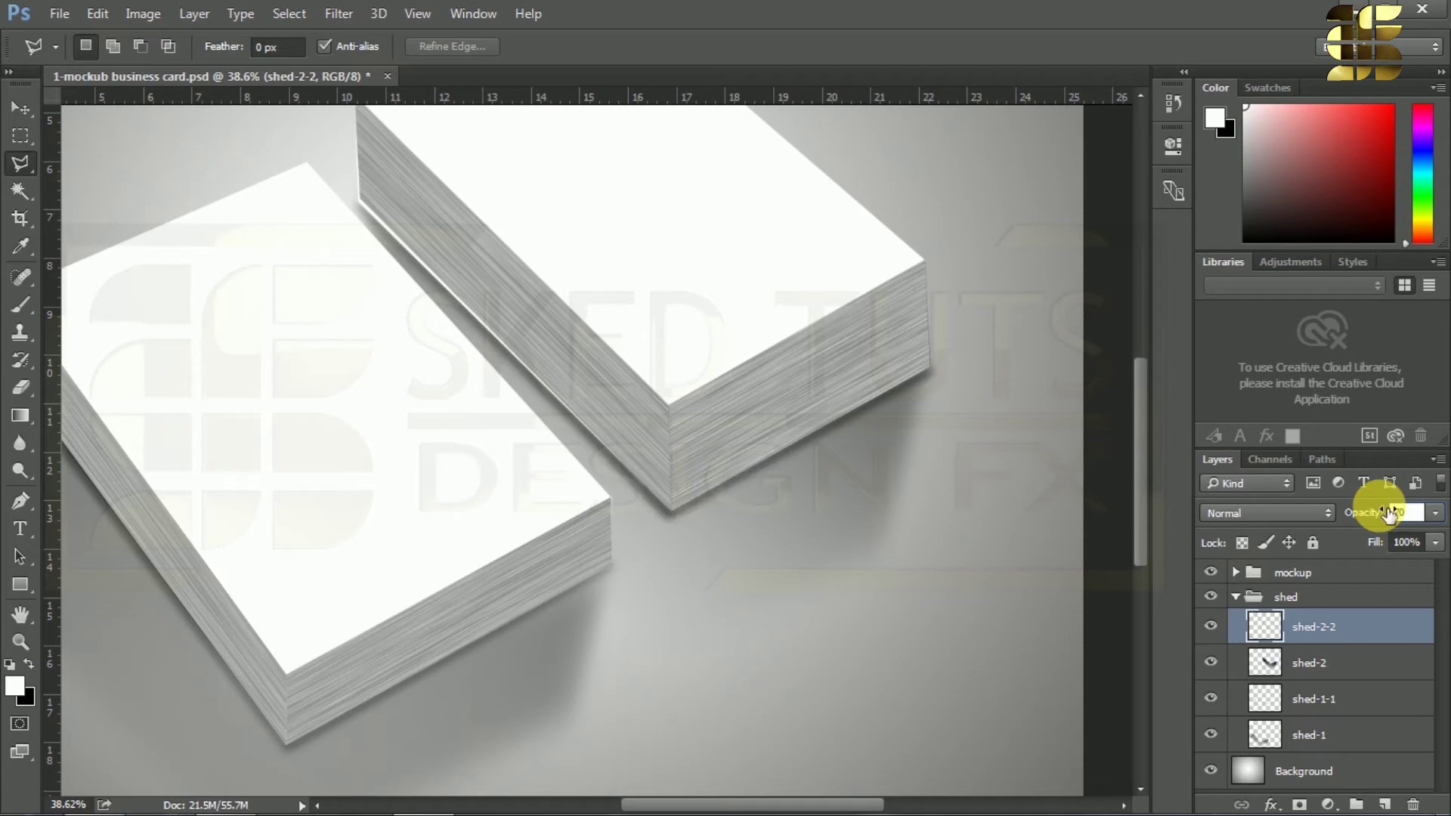
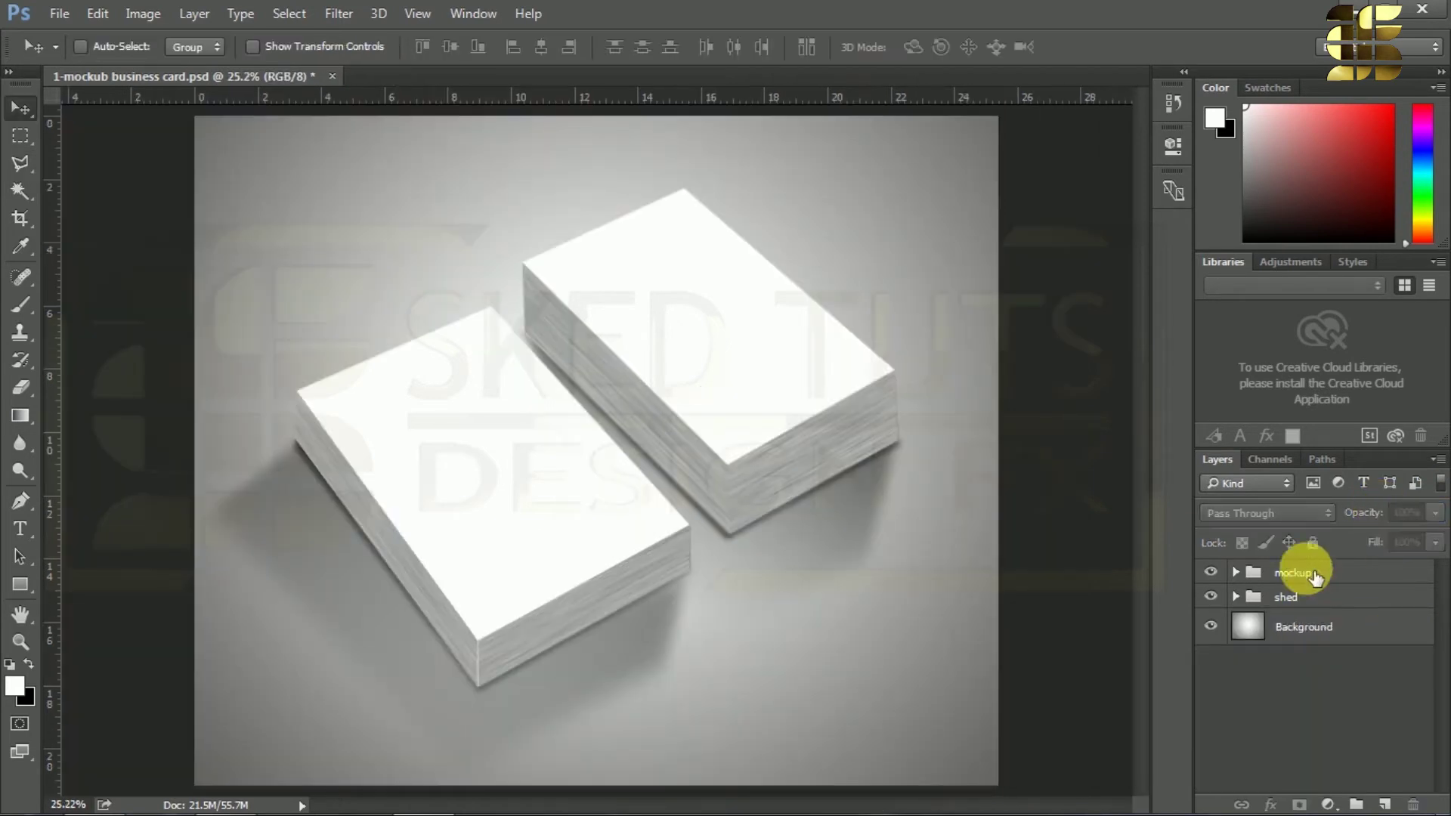
Create a new layer group named business above the mockup group.
left_click(1356, 804)
double_click(1297, 574)
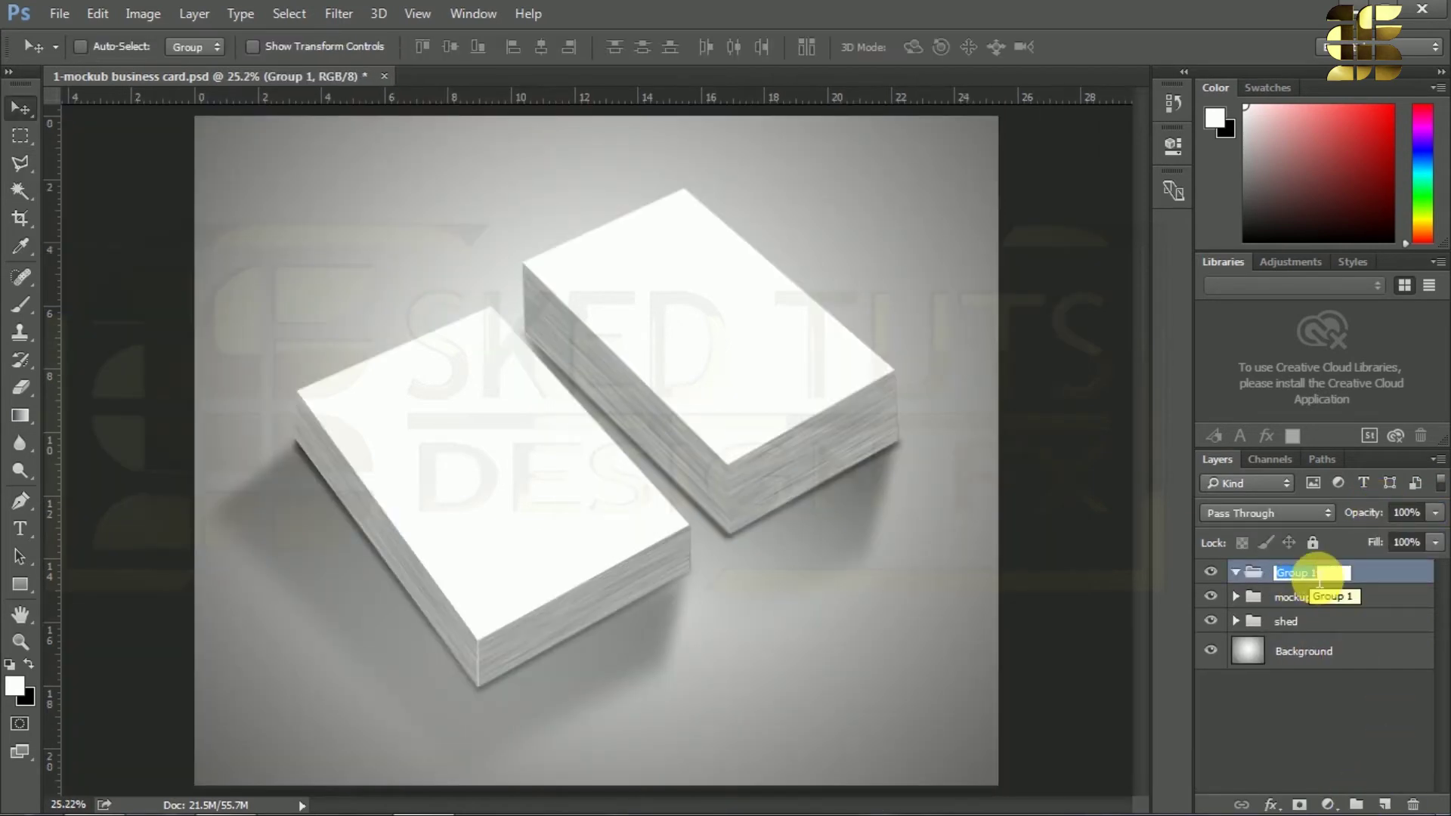
type("busin")
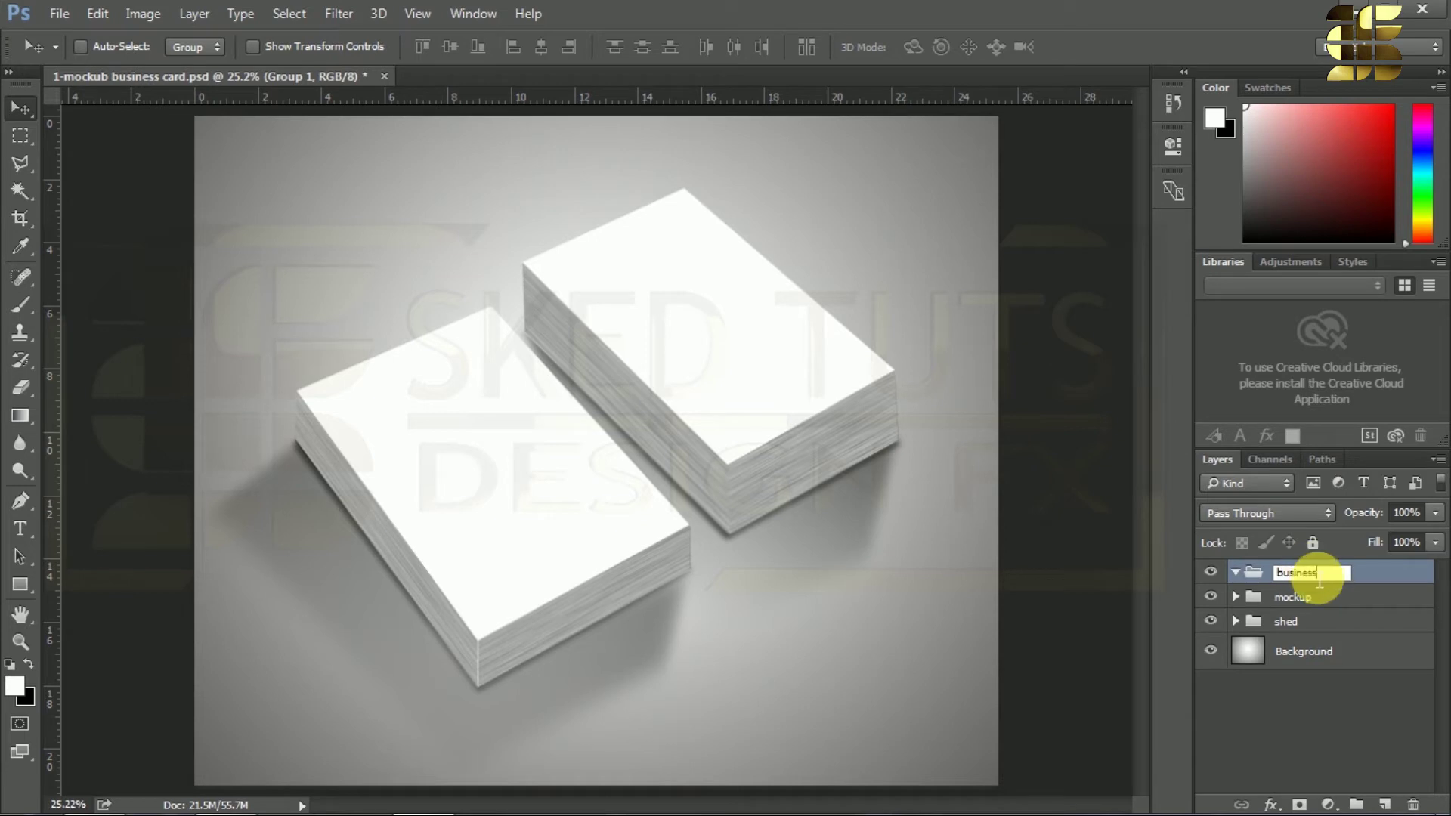
type("ess")
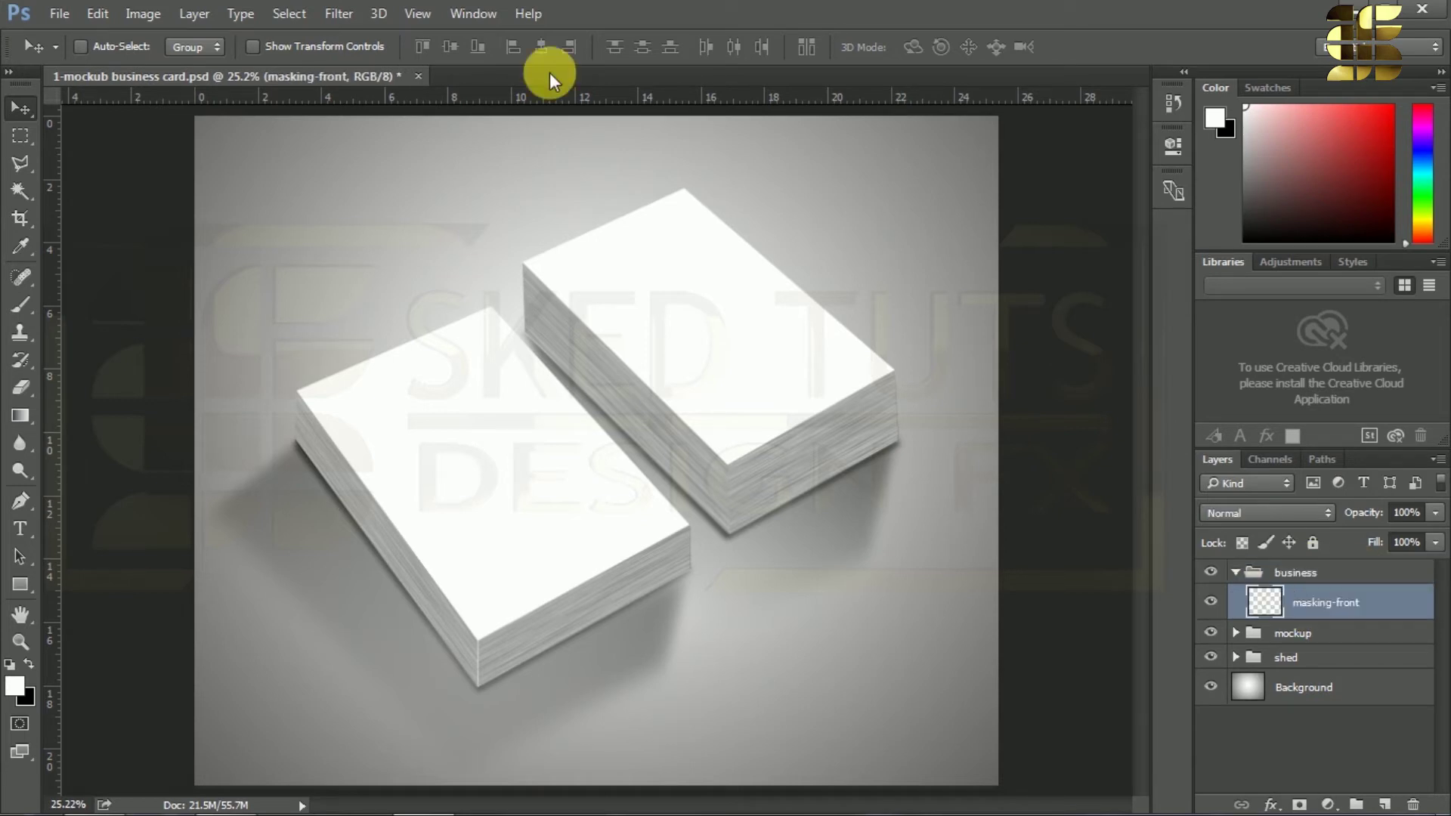
Open the business-1 card image from the mockup folder.
right_click(550, 73)
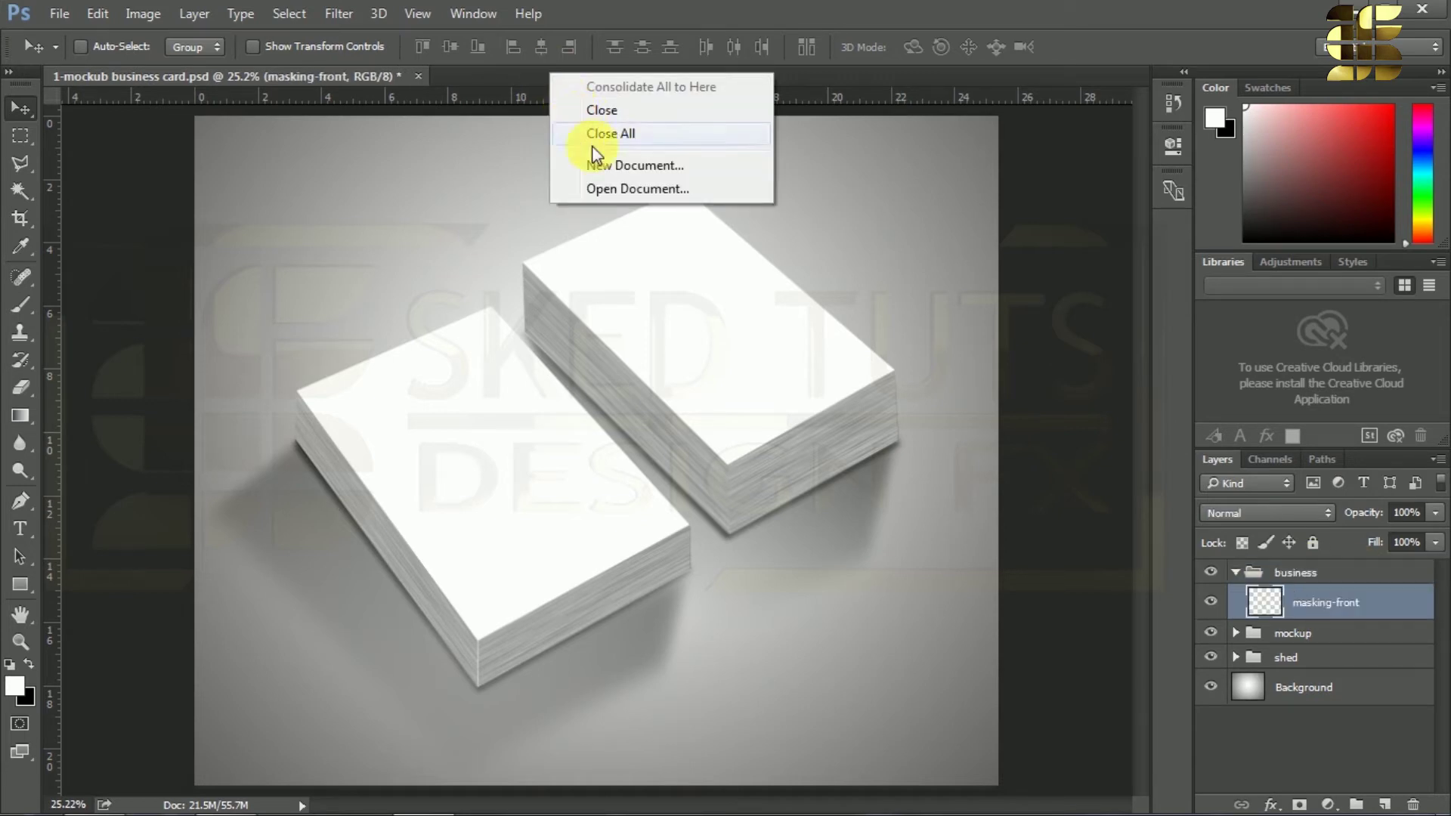
left_click(620, 191)
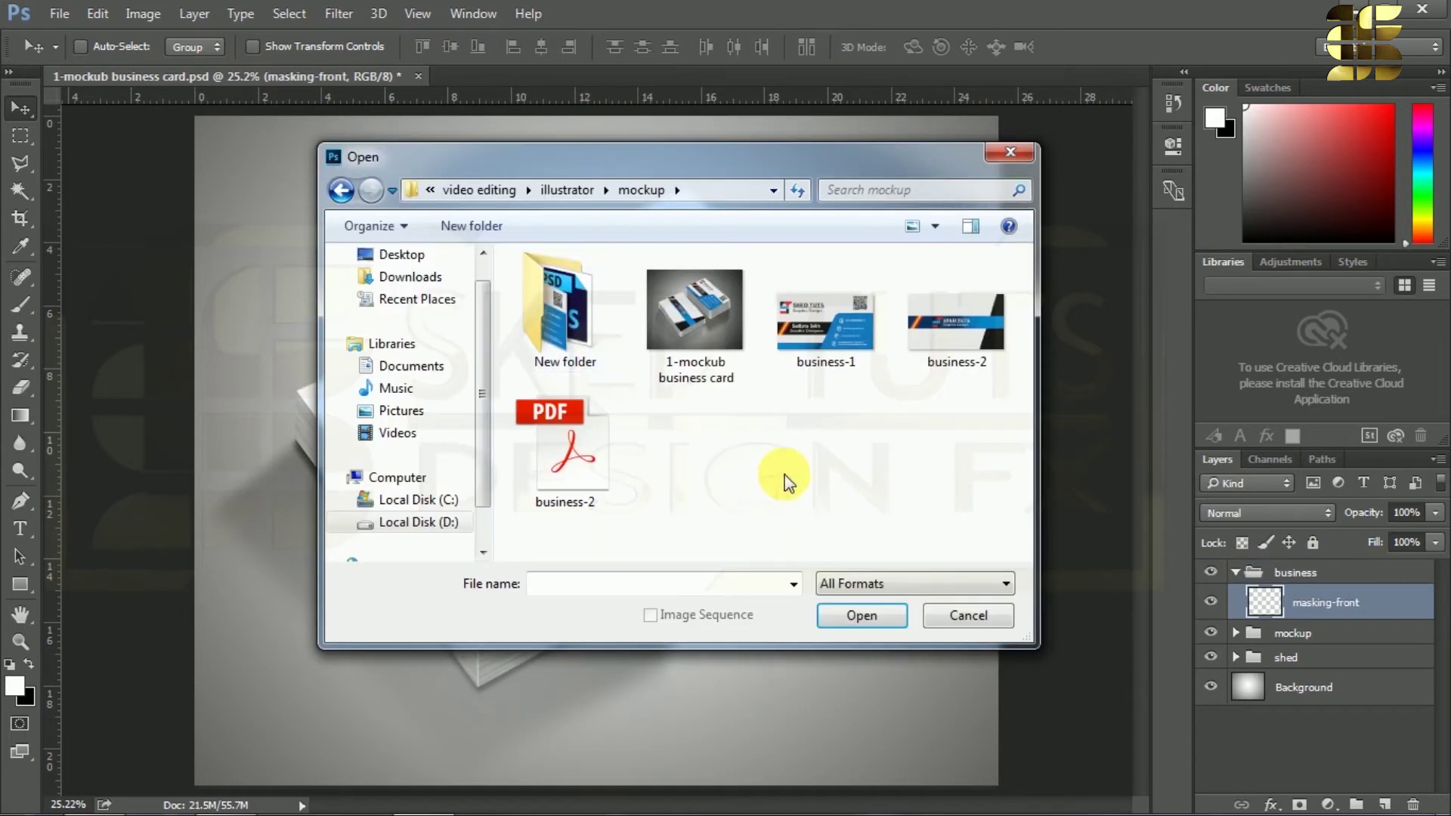
left_click(814, 321)
left_click(861, 614)
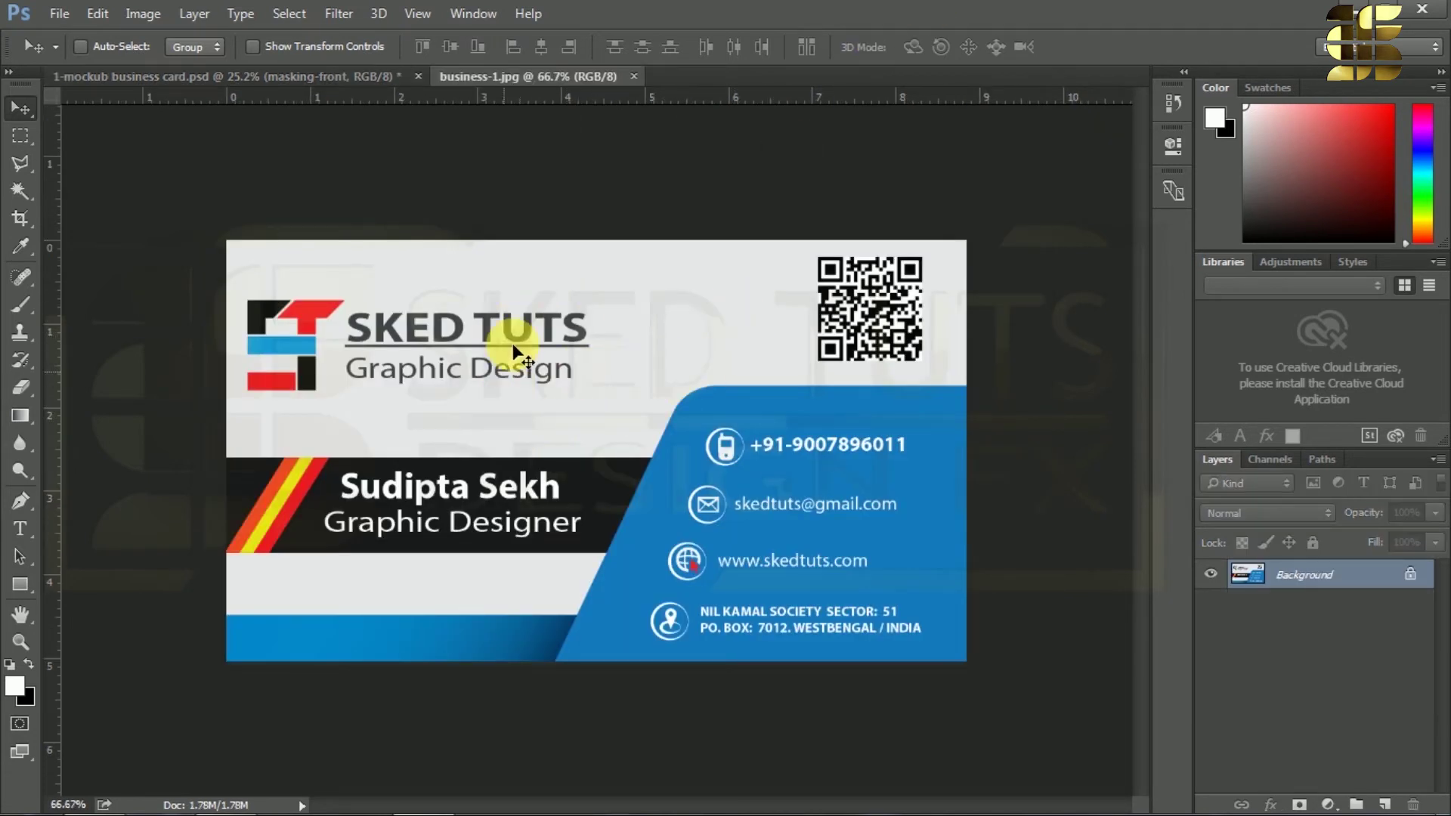
Select the entire business-1 image and create a new blank document with matching dimensions.
key("ctrl+a")
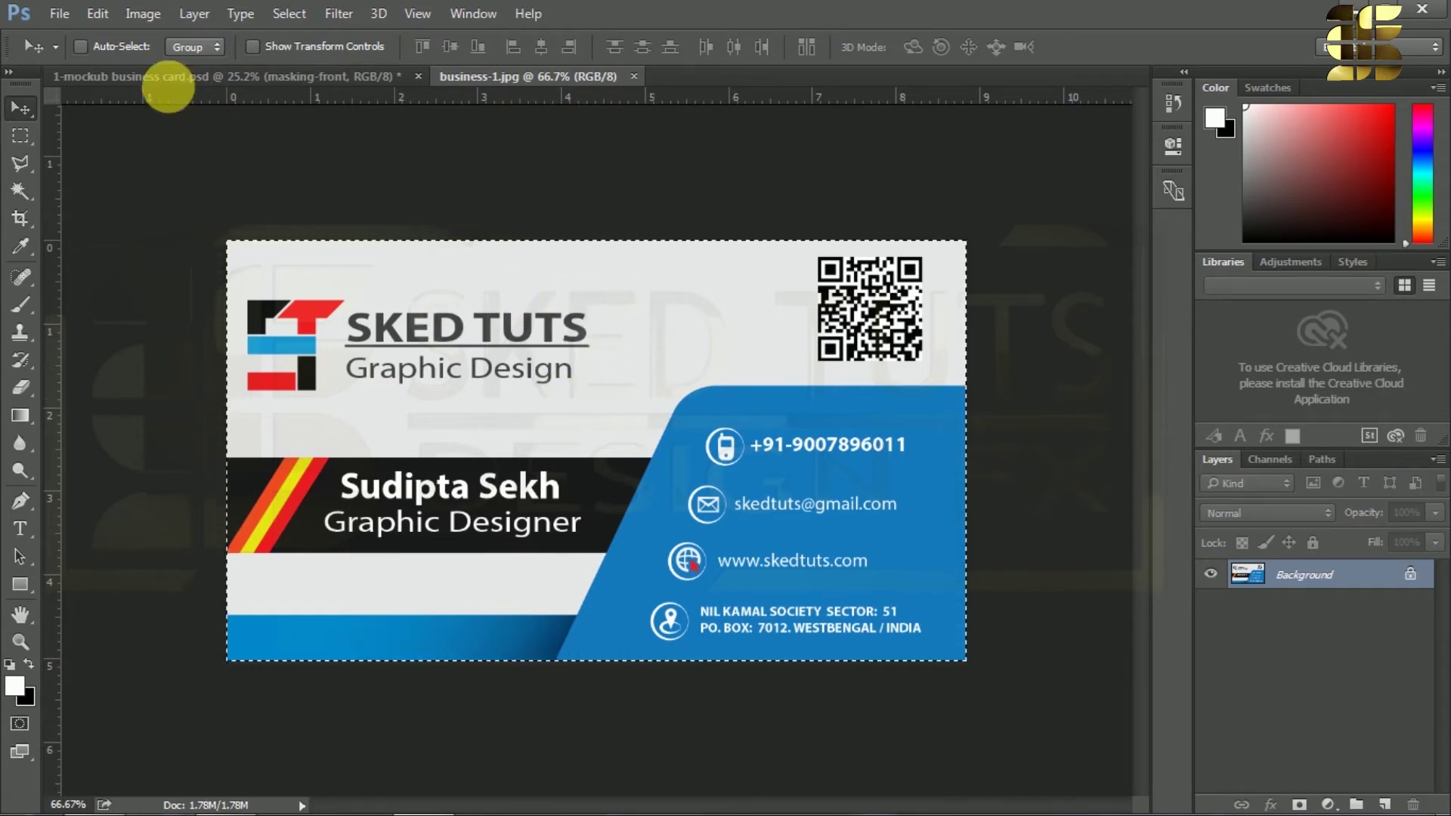
left_click(59, 14)
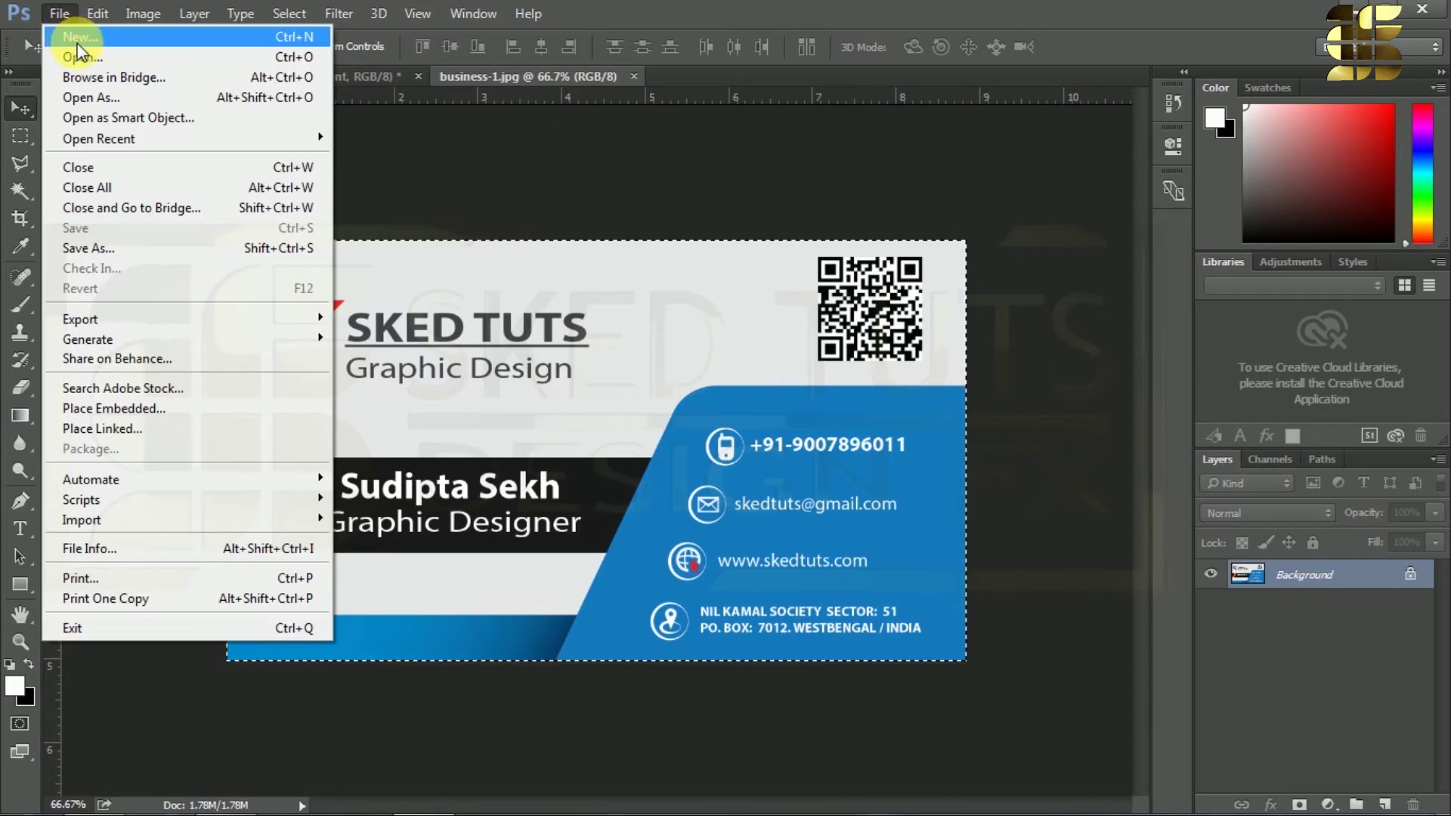
left_click(75, 39)
left_click(914, 158)
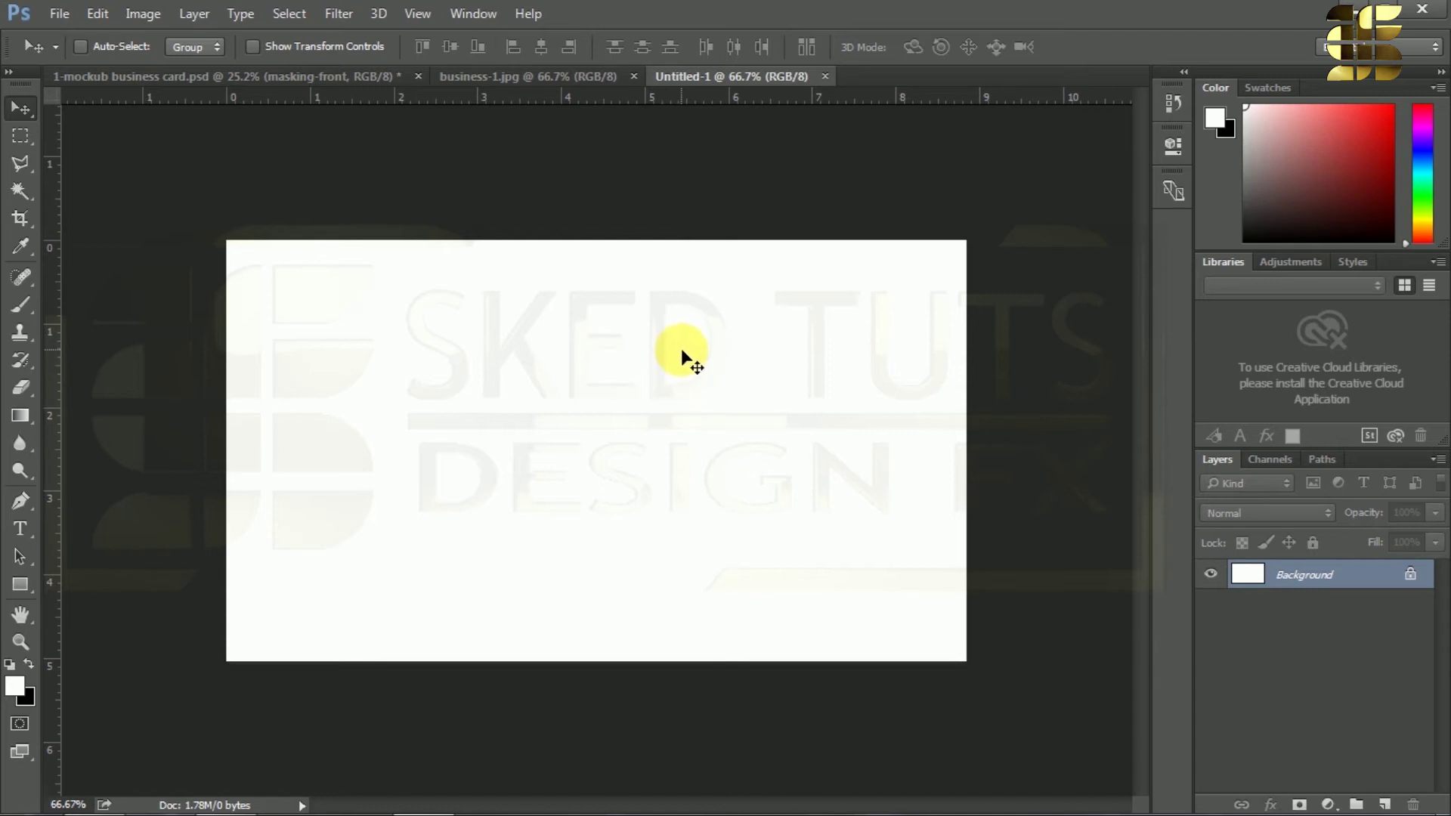
Bring the blank white card into the mockup document as the business-front layer and convert it to a smart object.
left_click_drag(618, 407, 324, 127)
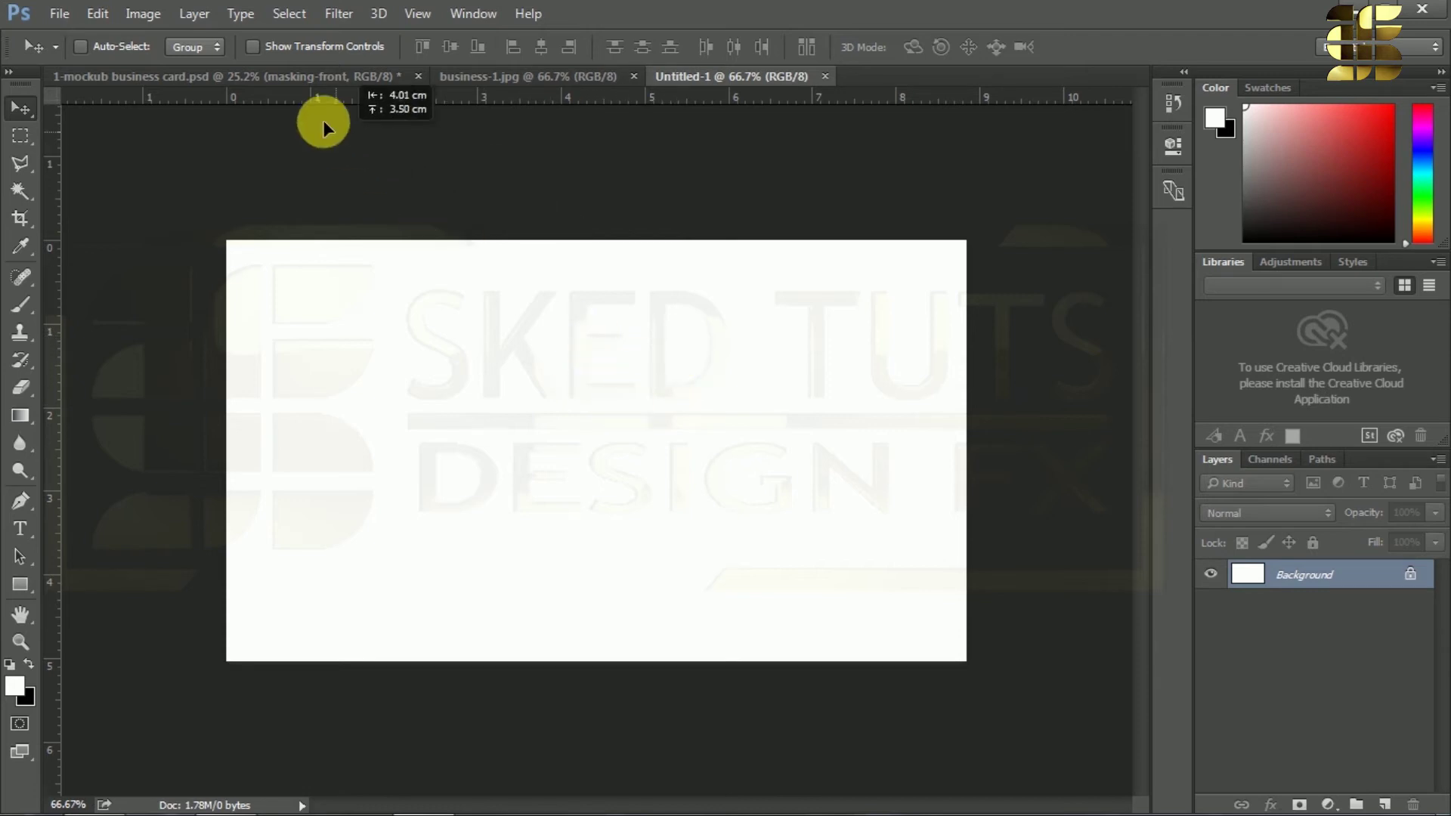
left_click_drag(277, 76, 421, 265)
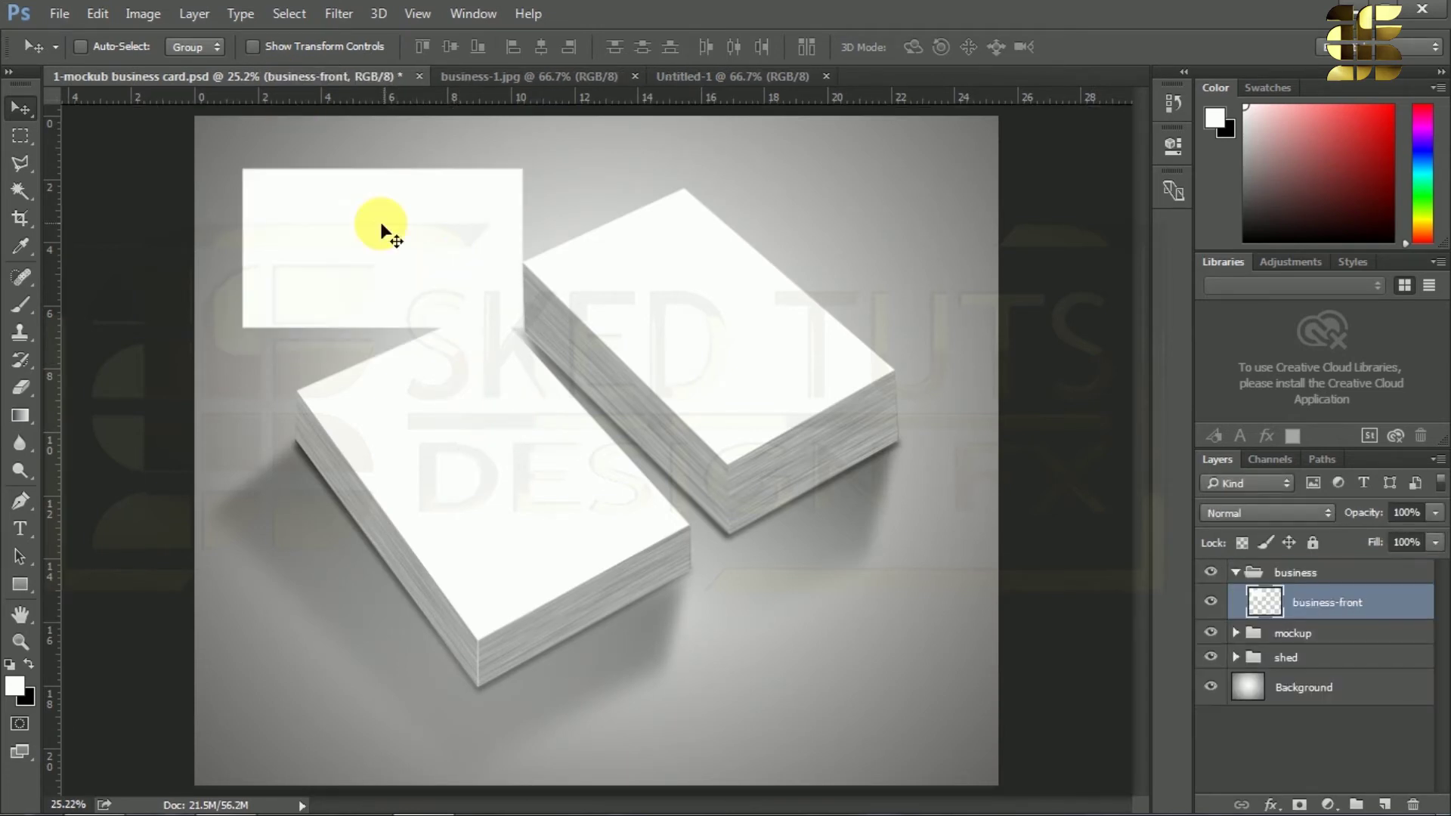
right_click(1335, 600)
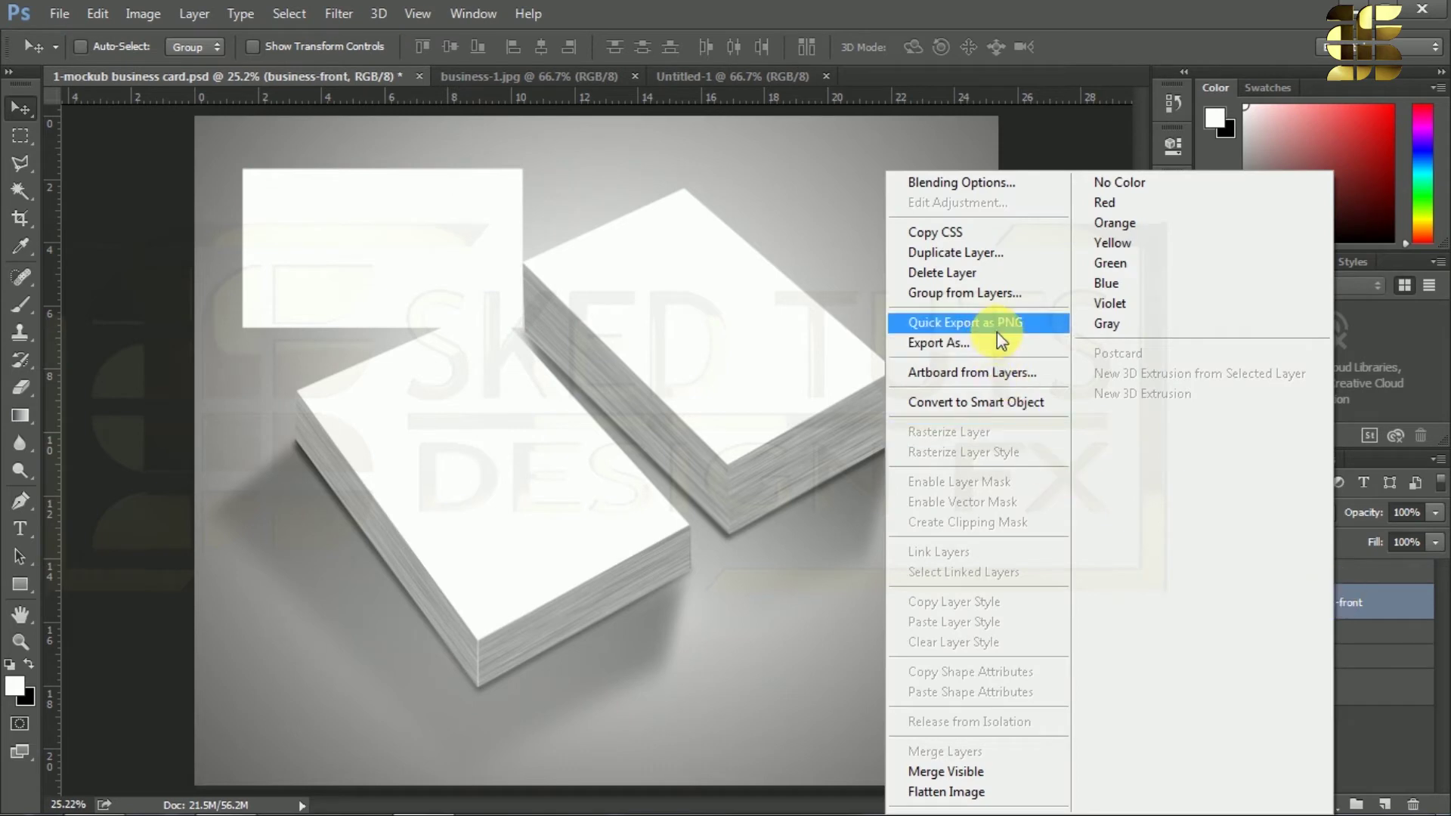
left_click(1023, 408)
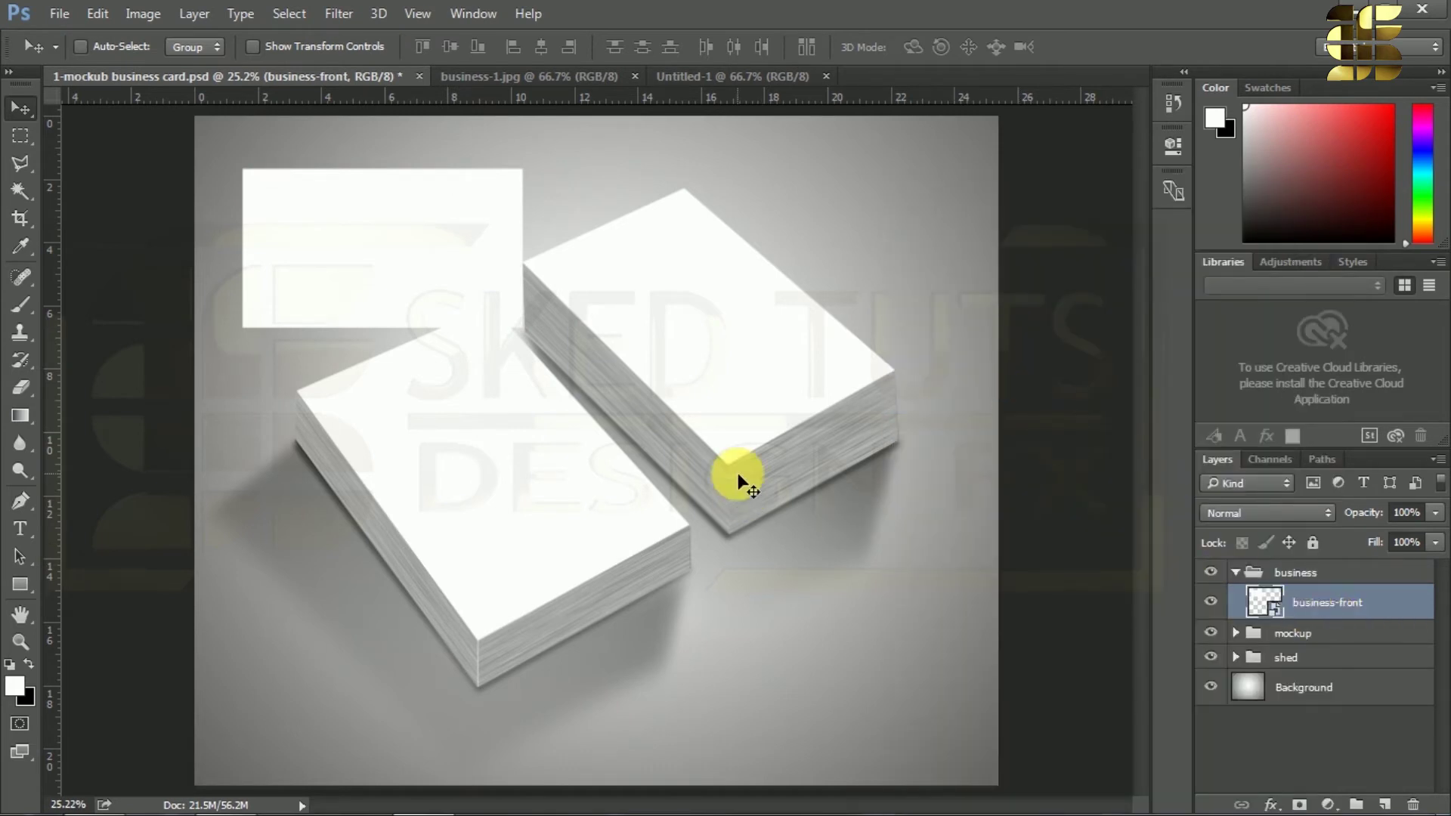
Move the business-front card over the rear stack and distort its four corners onto the stack's top face.
left_click_drag(344, 234, 796, 552)
key("ctrl+t")
right_click(798, 542)
left_click(864, 371)
left_click_drag(719, 492, 395, 431)
scroll(396, 431, "up", 3)
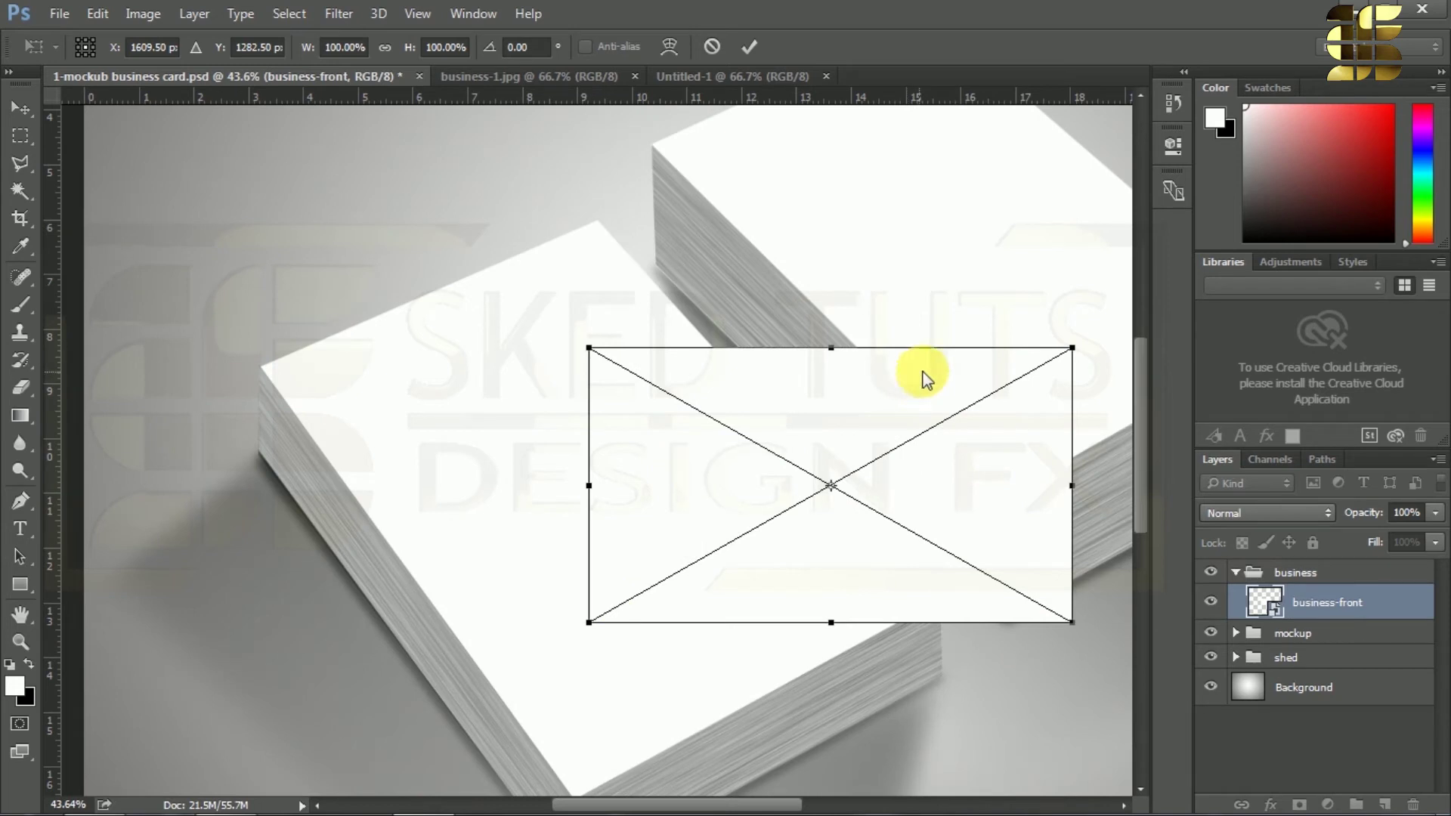
left_click_drag(1141, 392, 1141, 347)
left_click_drag(714, 805, 748, 805)
left_click_drag(402, 592, 674, 415)
left_click_drag(582, 314, 681, 171)
left_click_drag(593, 592, 399, 302)
left_click_drag(1068, 595, 756, 648)
left_click_drag(1073, 321, 1036, 476)
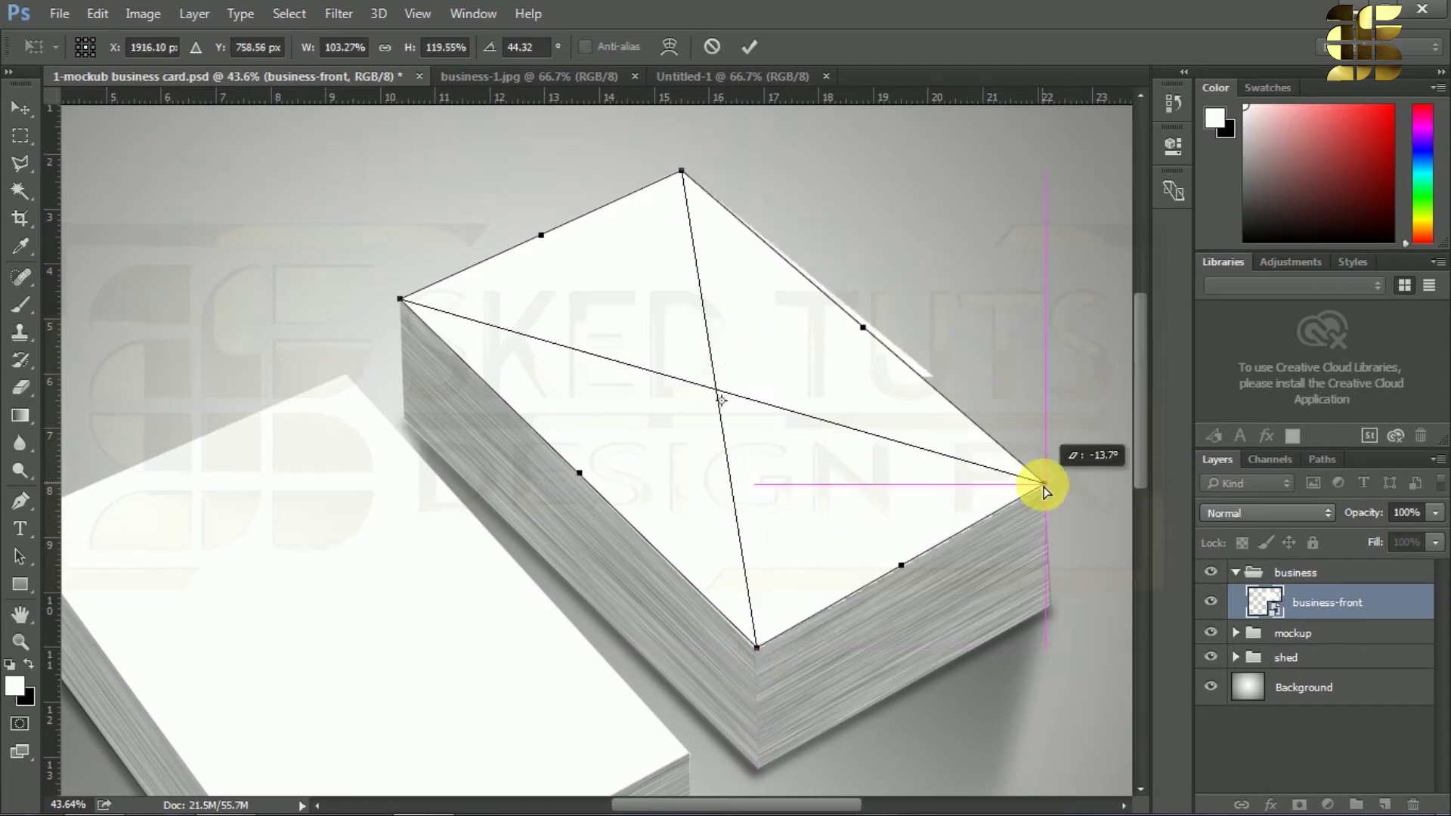
Fine-tune the business-front card's corner alignment with the rear stack's top face and apply the transformation.
scroll(748, 648, "up", 5)
left_click_drag(740, 684, 735, 680)
scroll(757, 632, "down", 6)
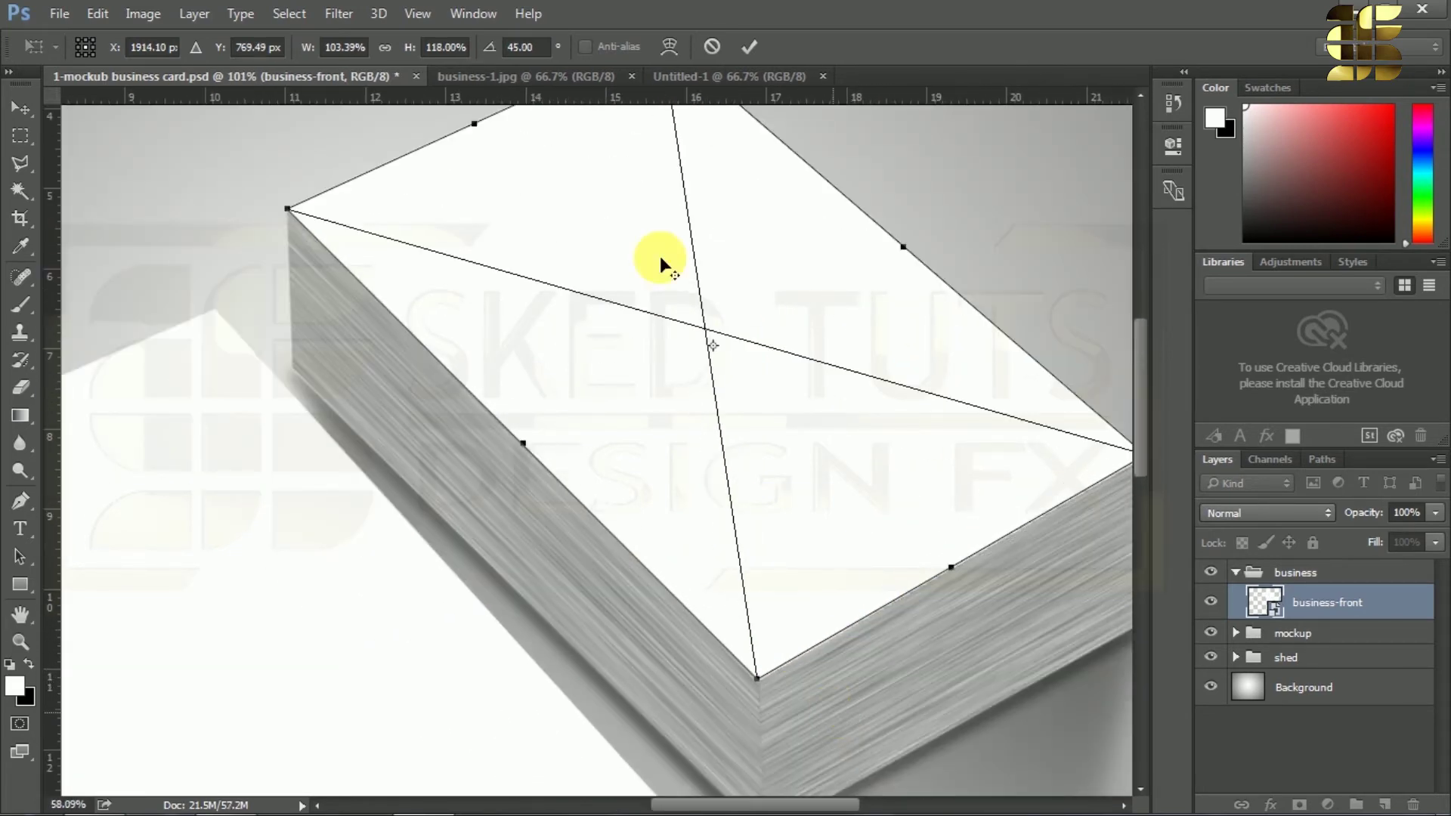
scroll(502, 355, "up", 3)
scroll(408, 340, "down", 3)
scroll(959, 384, "down", 1)
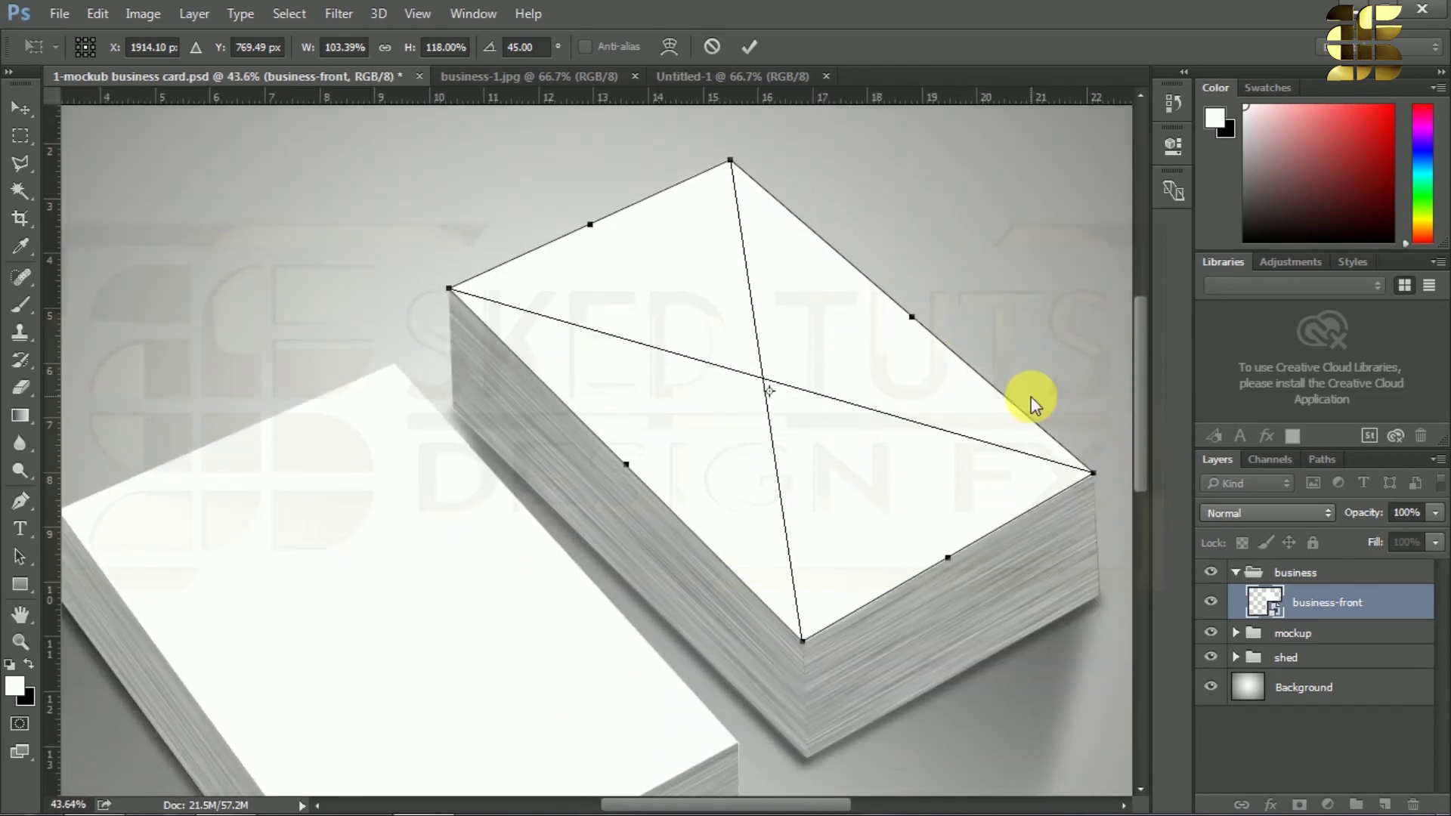
key("Return")
scroll(859, 438, "down", 2)
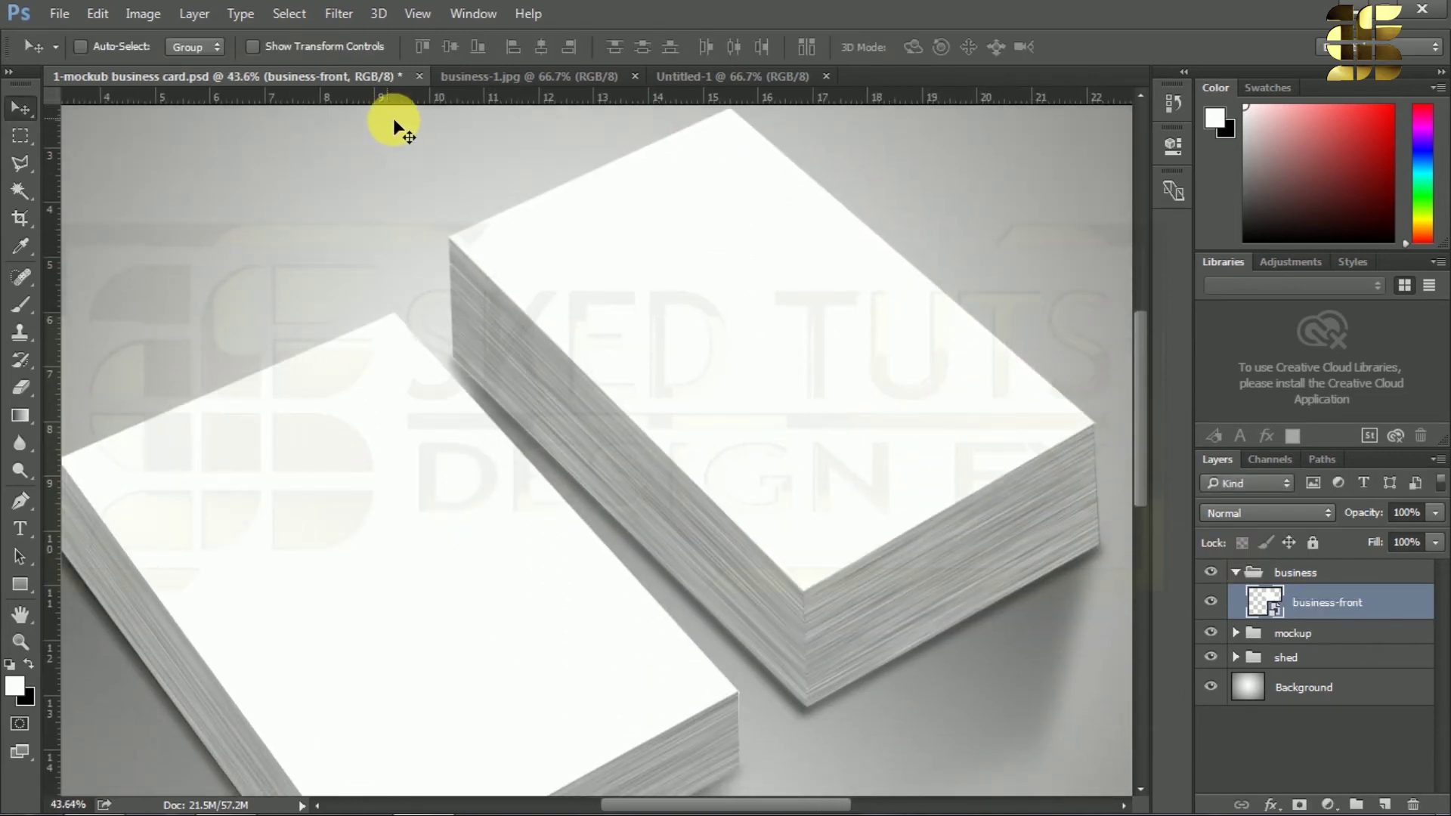
Bring another blank white card into the mockup as the business-back layer and convert it to a smart object.
left_click(709, 74)
left_click_drag(281, 188, 384, 284)
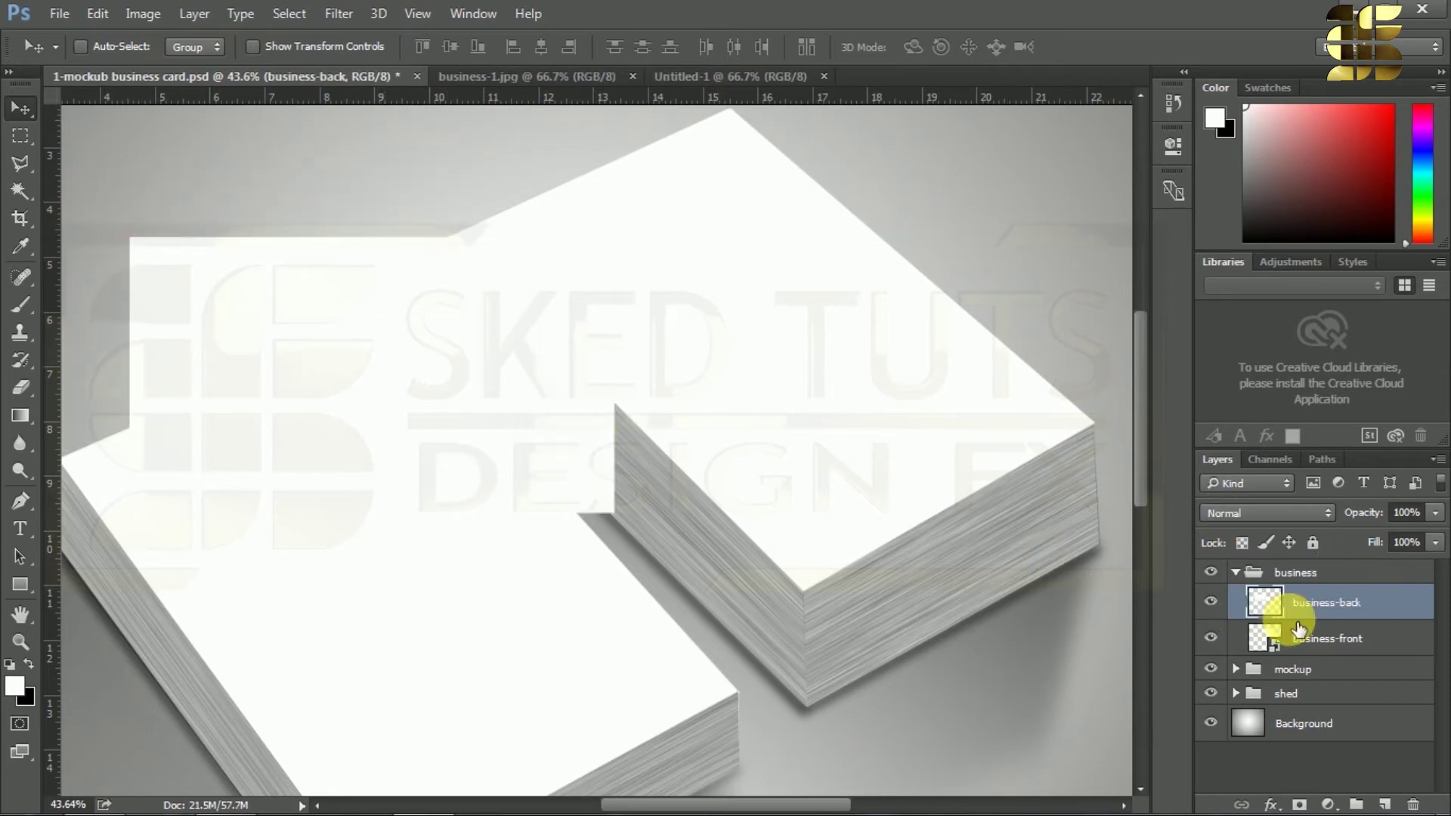
right_click(1336, 597)
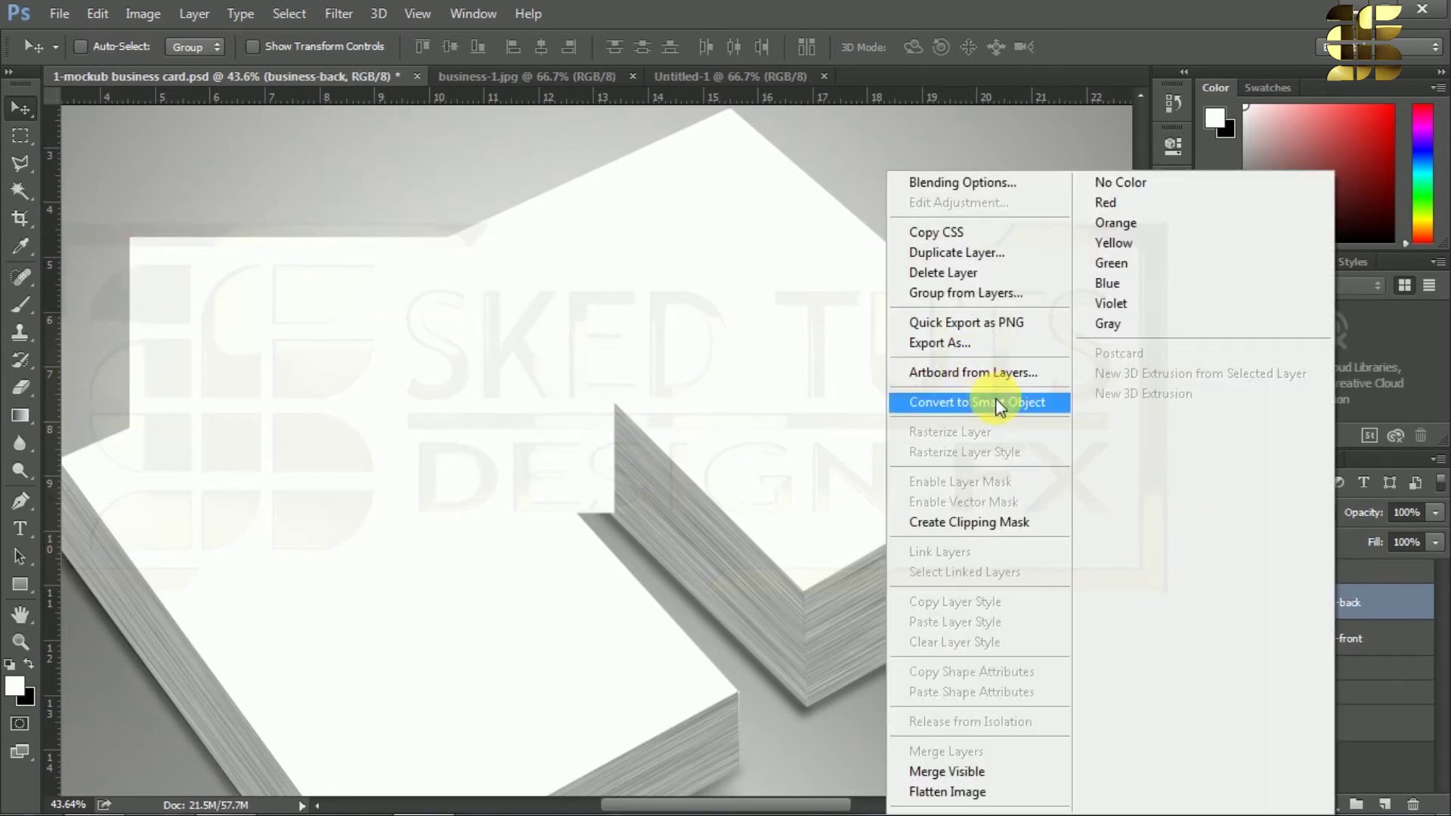
left_click(995, 402)
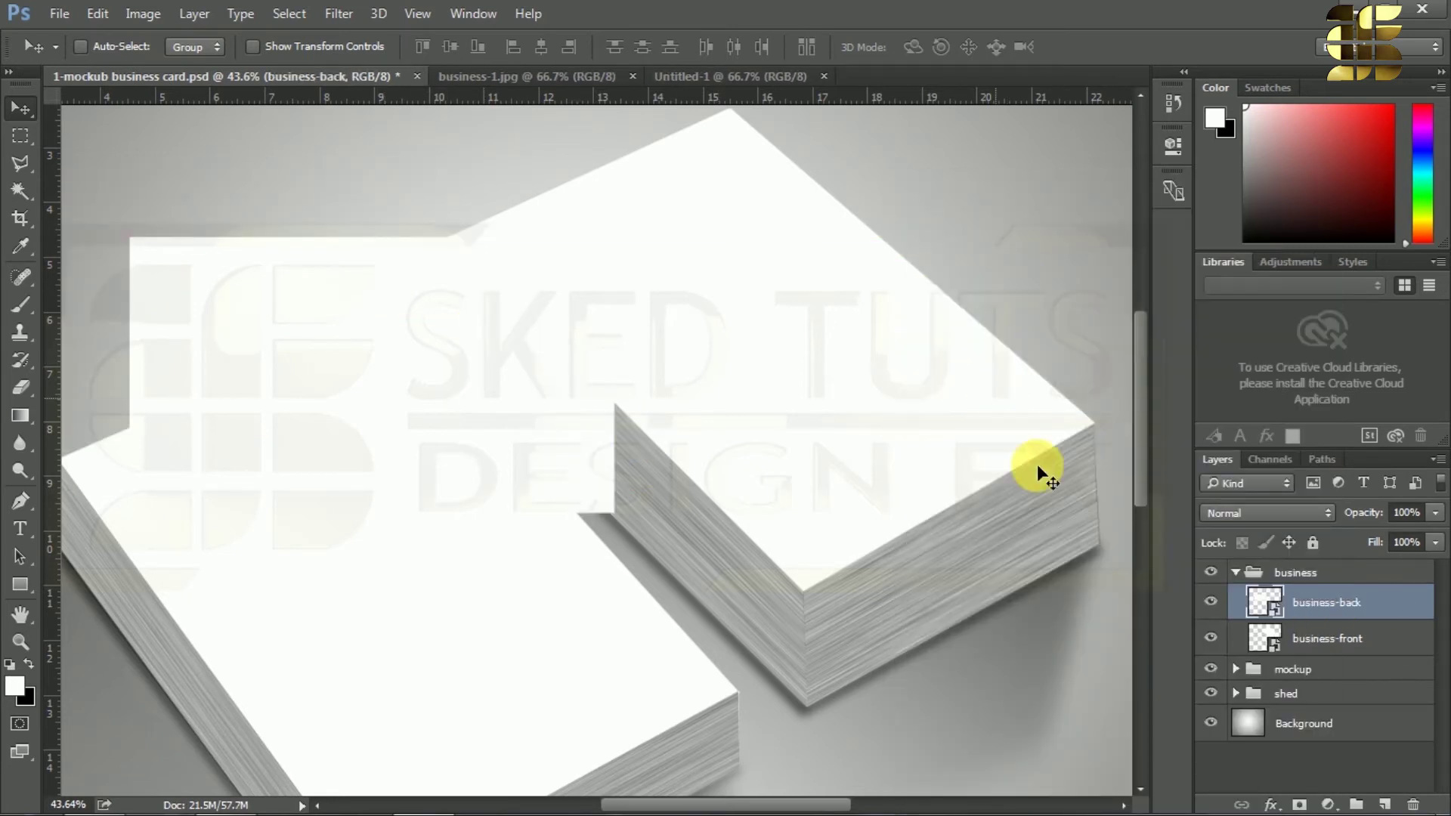
Distort the business-back card, placing its four corners on the front stack's top face.
key("ctrl+t")
right_click(456, 375)
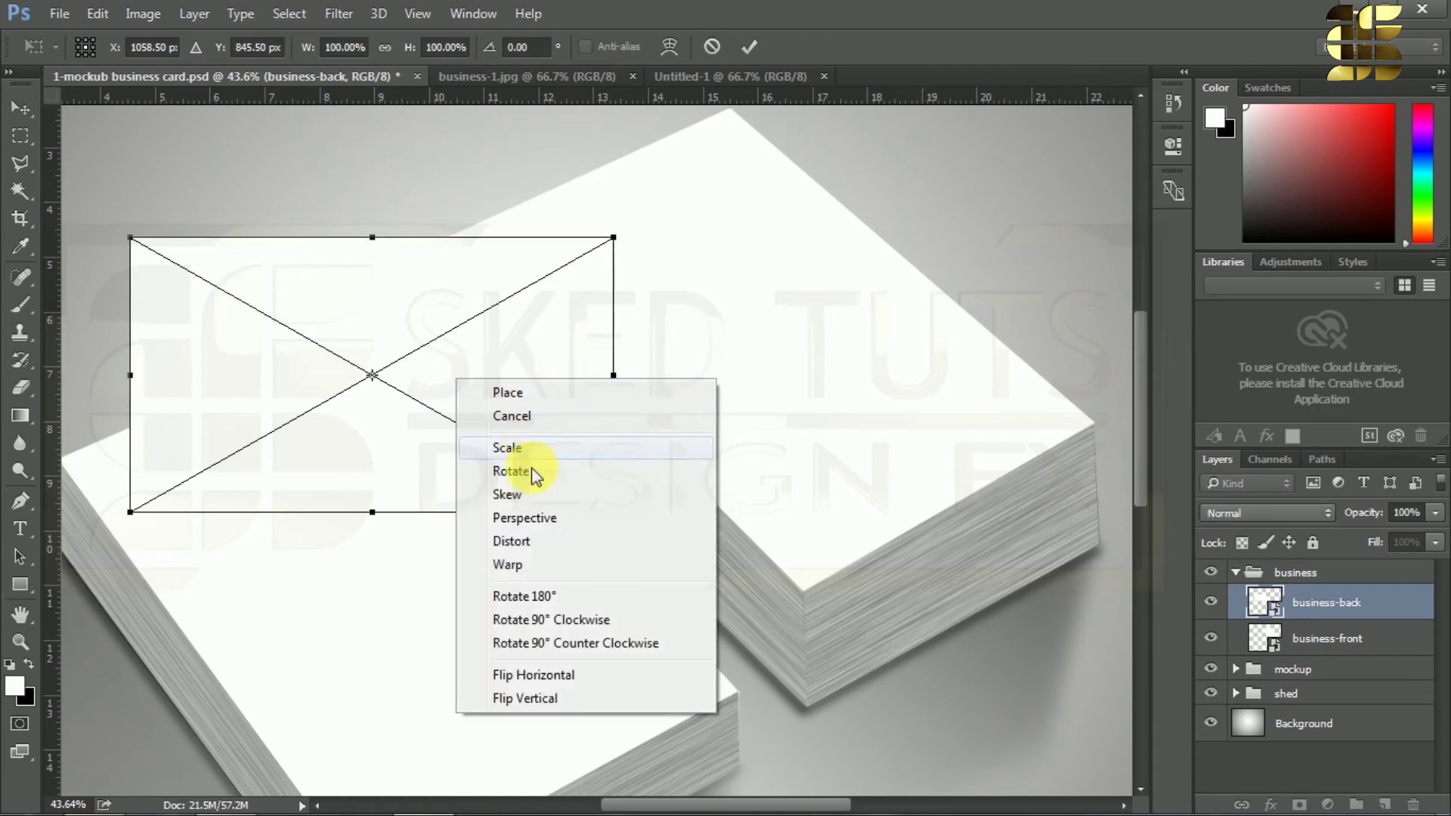
left_click(528, 543)
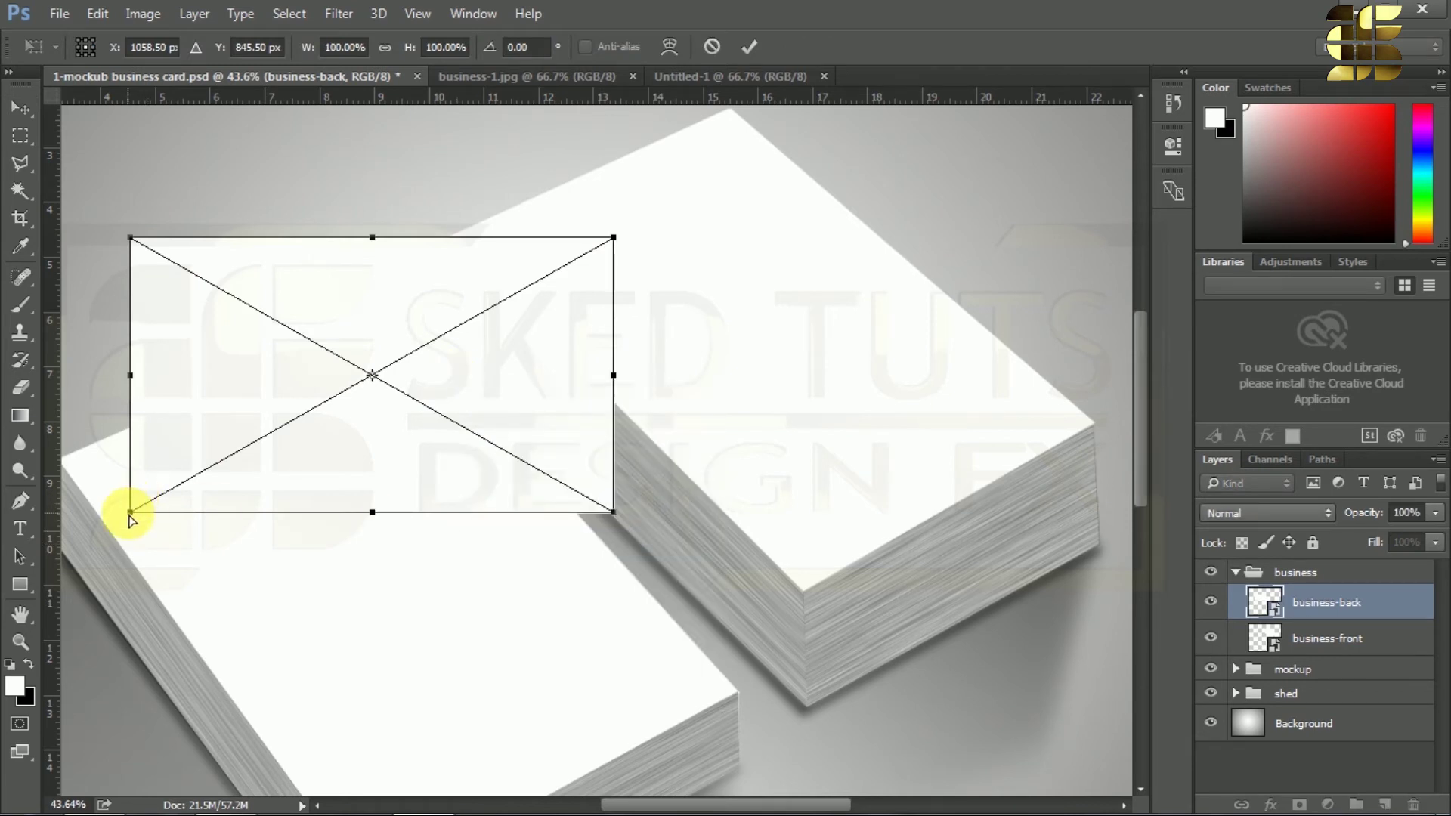
left_click_drag(130, 514, 71, 480)
left_click_drag(534, 804, 519, 803)
left_click_drag(146, 479, 121, 457)
scroll(654, 316, "down", 2)
scroll(654, 316, "down", 1)
left_click_drag(674, 411, 432, 786)
left_click_drag(677, 136, 799, 594)
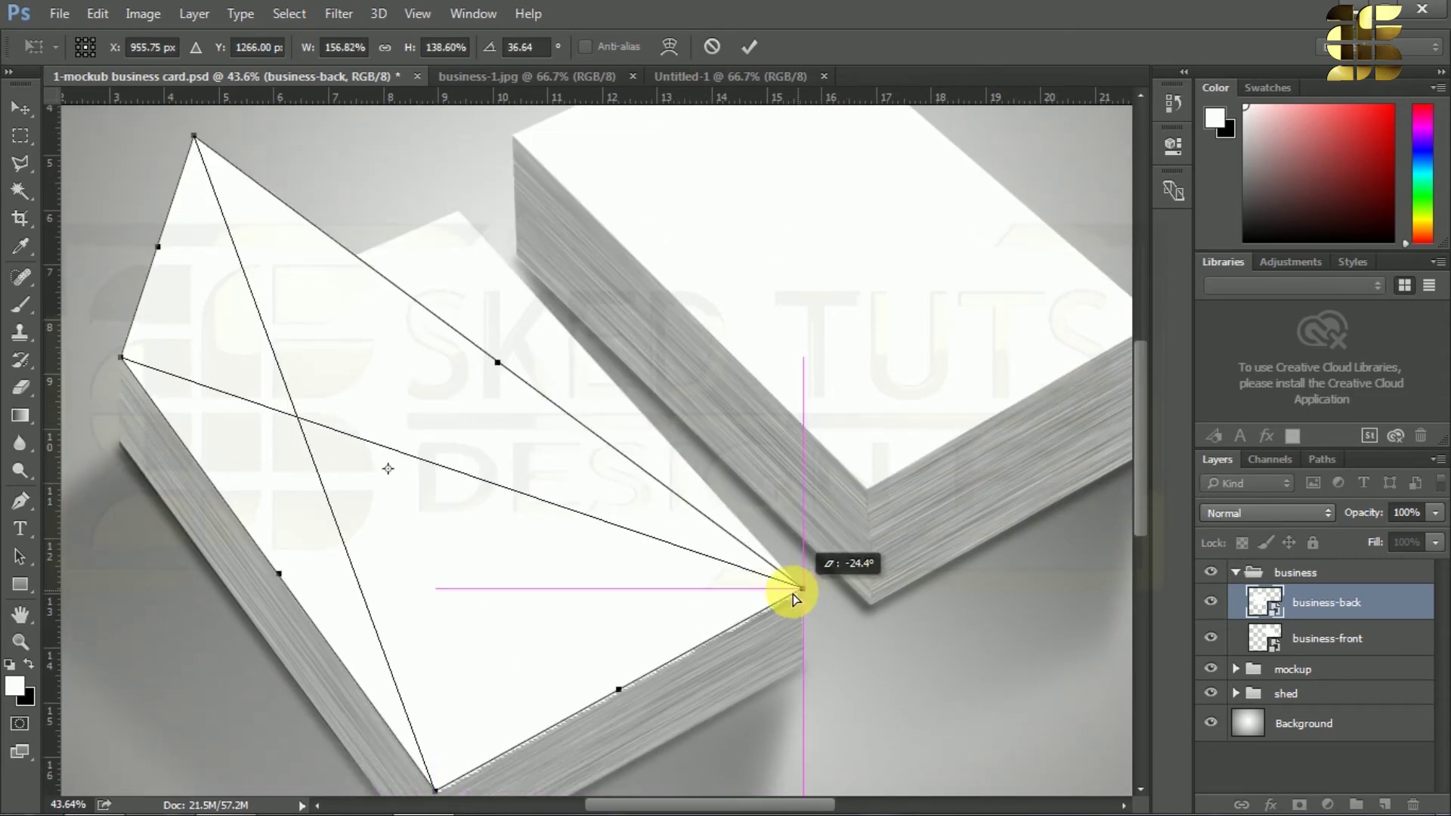
left_click_drag(195, 137, 461, 213)
Fine-tune the business-back card's corner alignment with the front stack's top face and apply the transformation.
scroll(454, 208, "up", 5)
scroll(438, 201, "up", 3)
left_click_drag(479, 452, 470, 438)
scroll(486, 296, "down", 15)
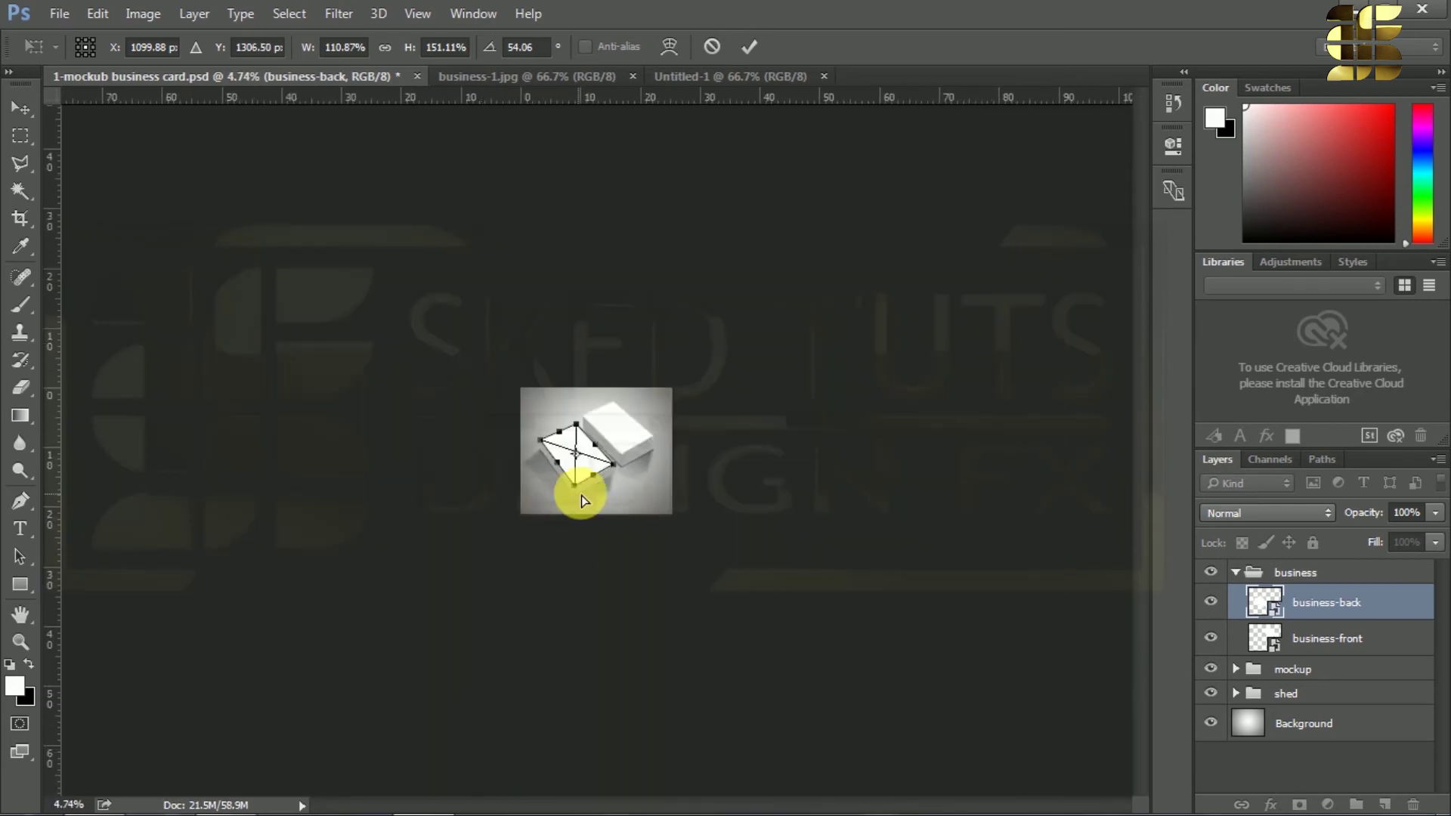
scroll(564, 559, "up", 10)
key("Return")
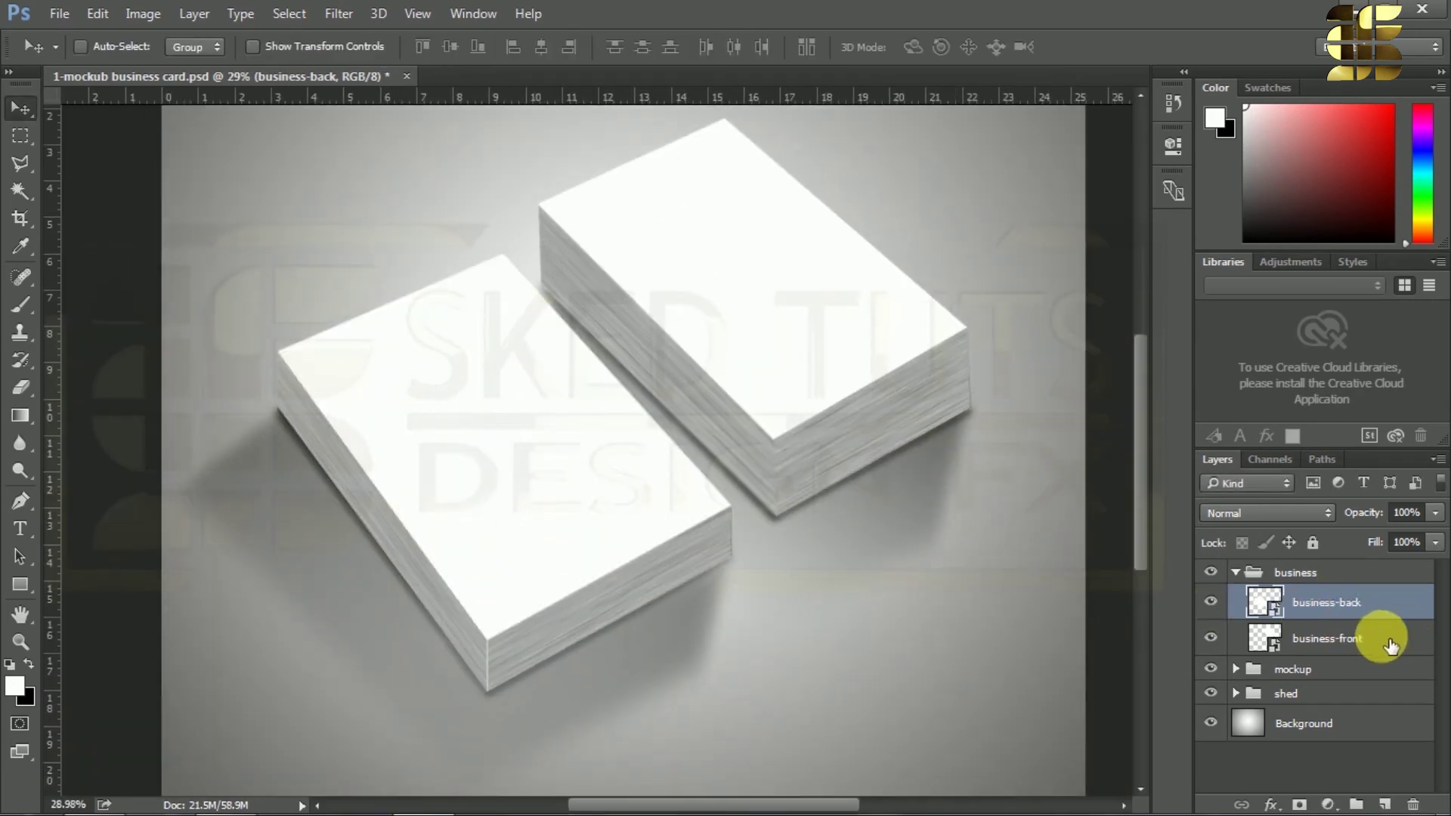
Open the business-front smart object's contents and add the business-1 design as a layer covering the white card.
double_click(1276, 647)
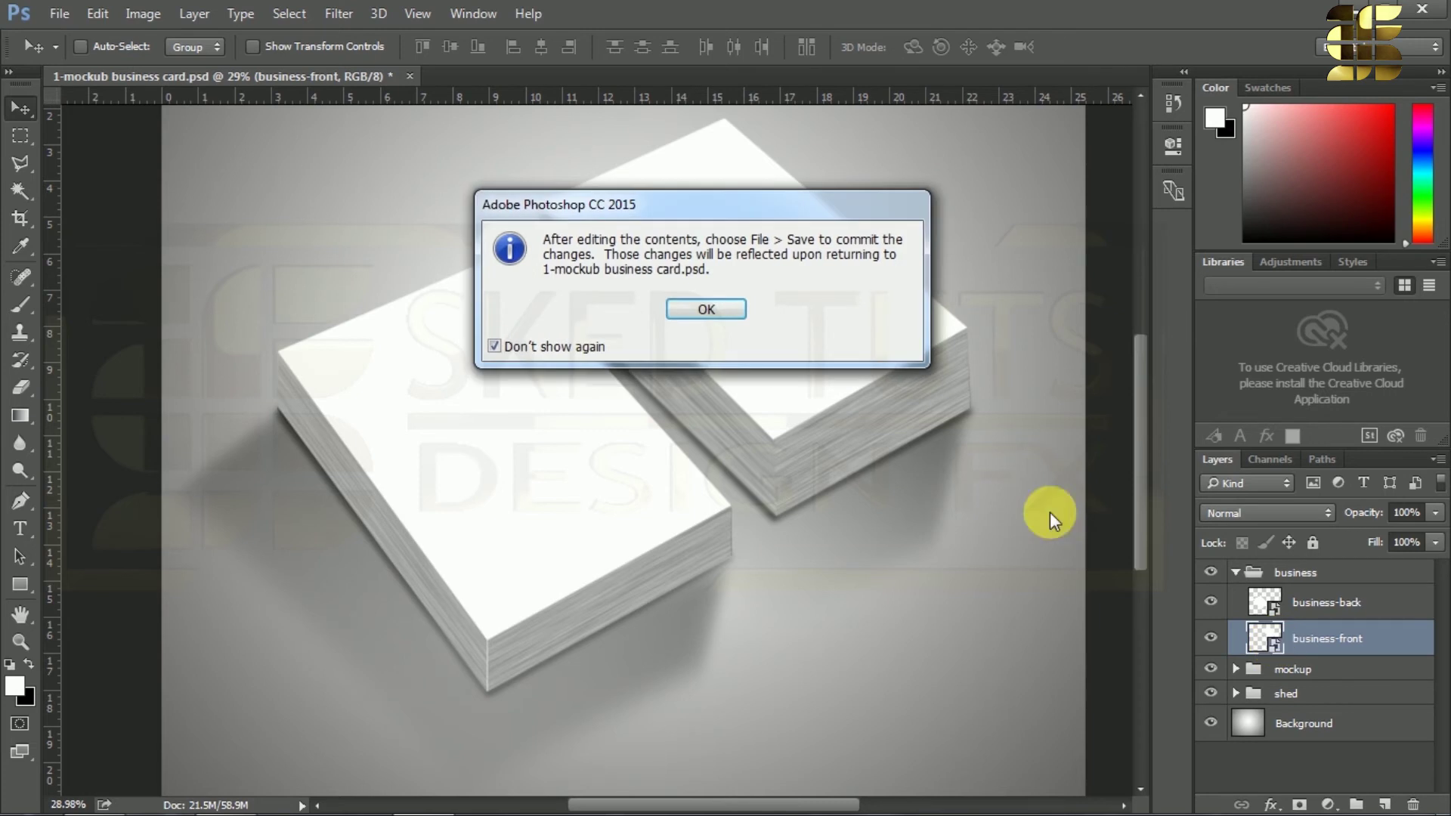
left_click(708, 309)
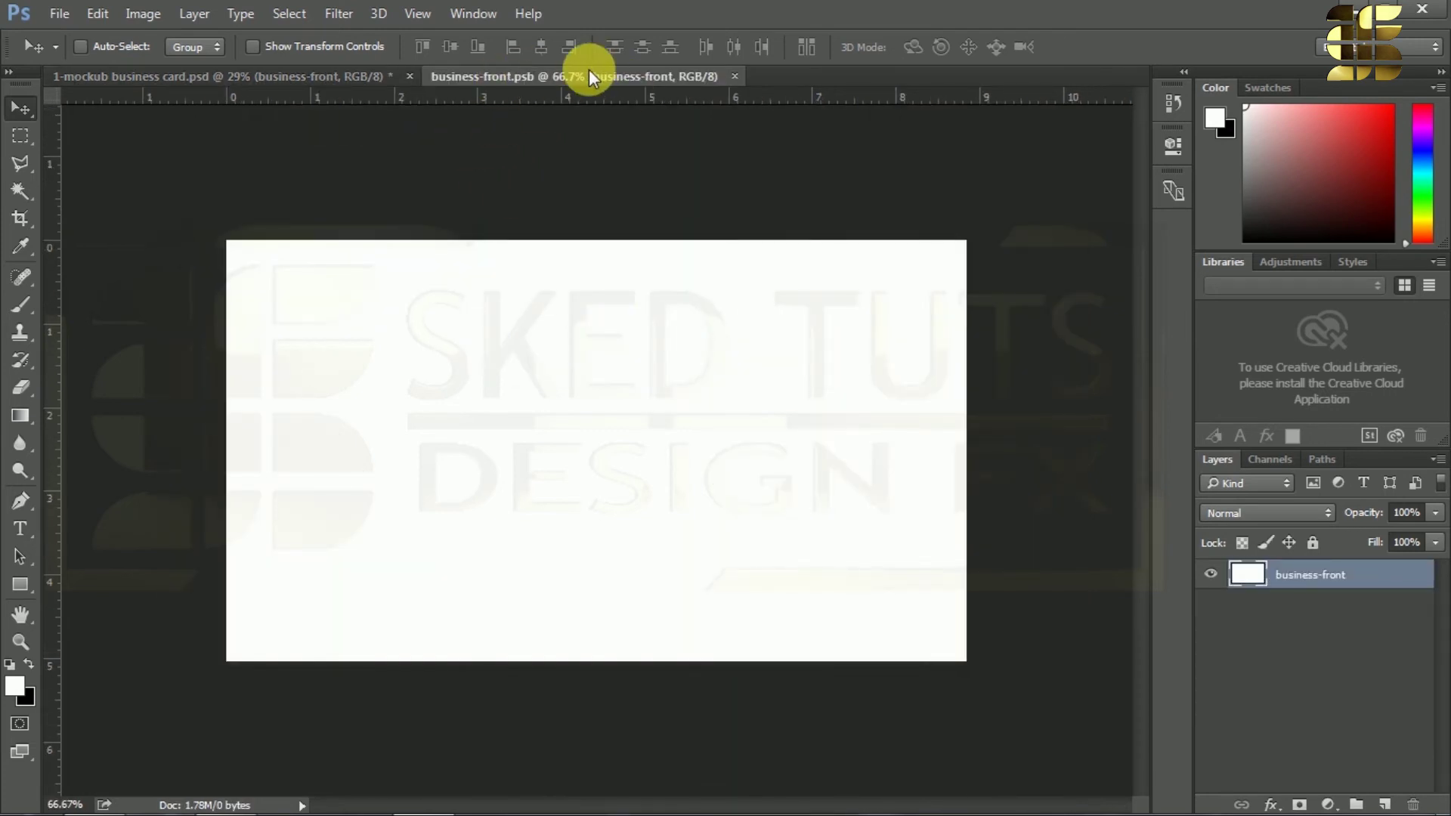
right_click(803, 78)
left_click(871, 195)
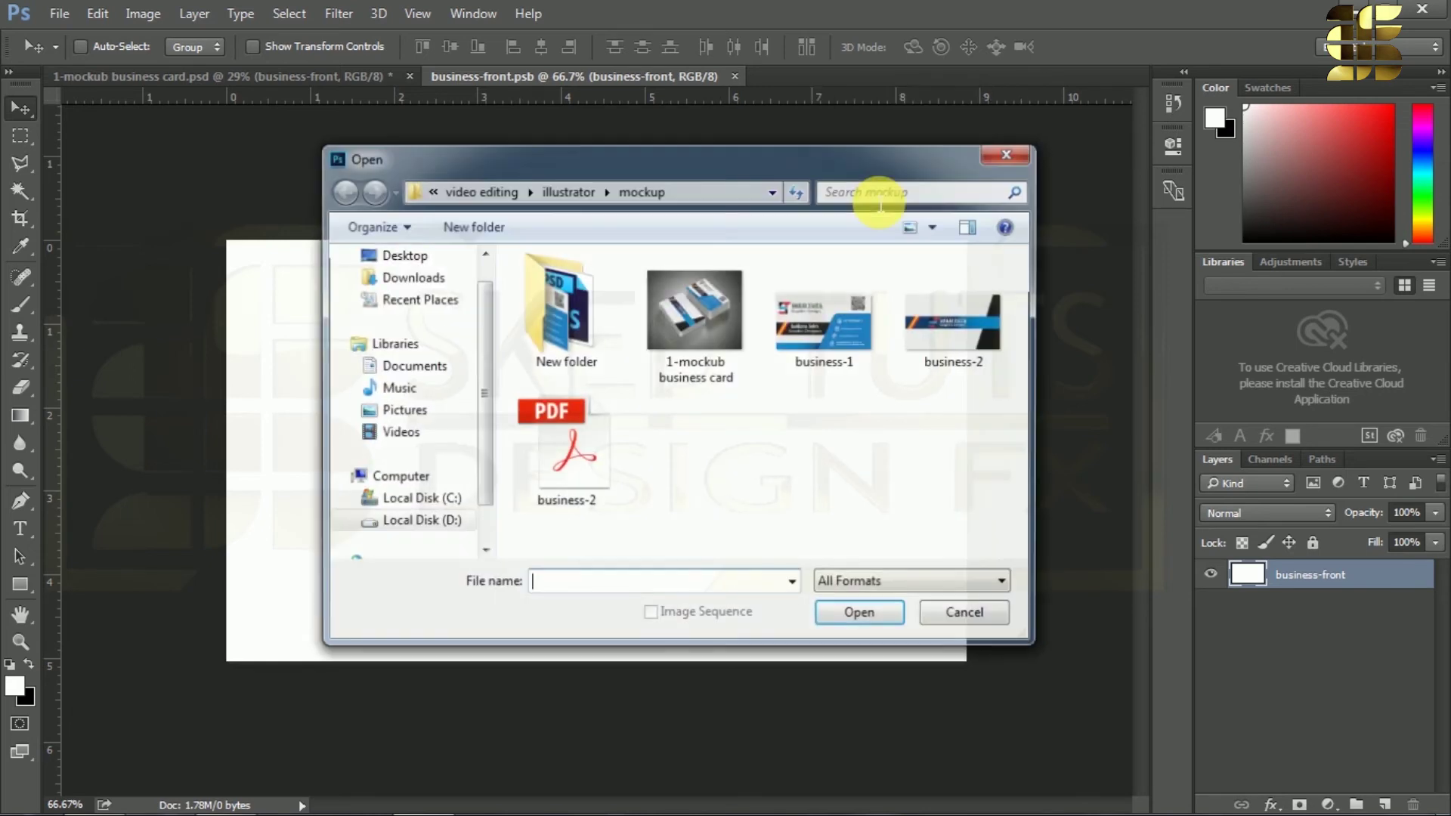
double_click(818, 342)
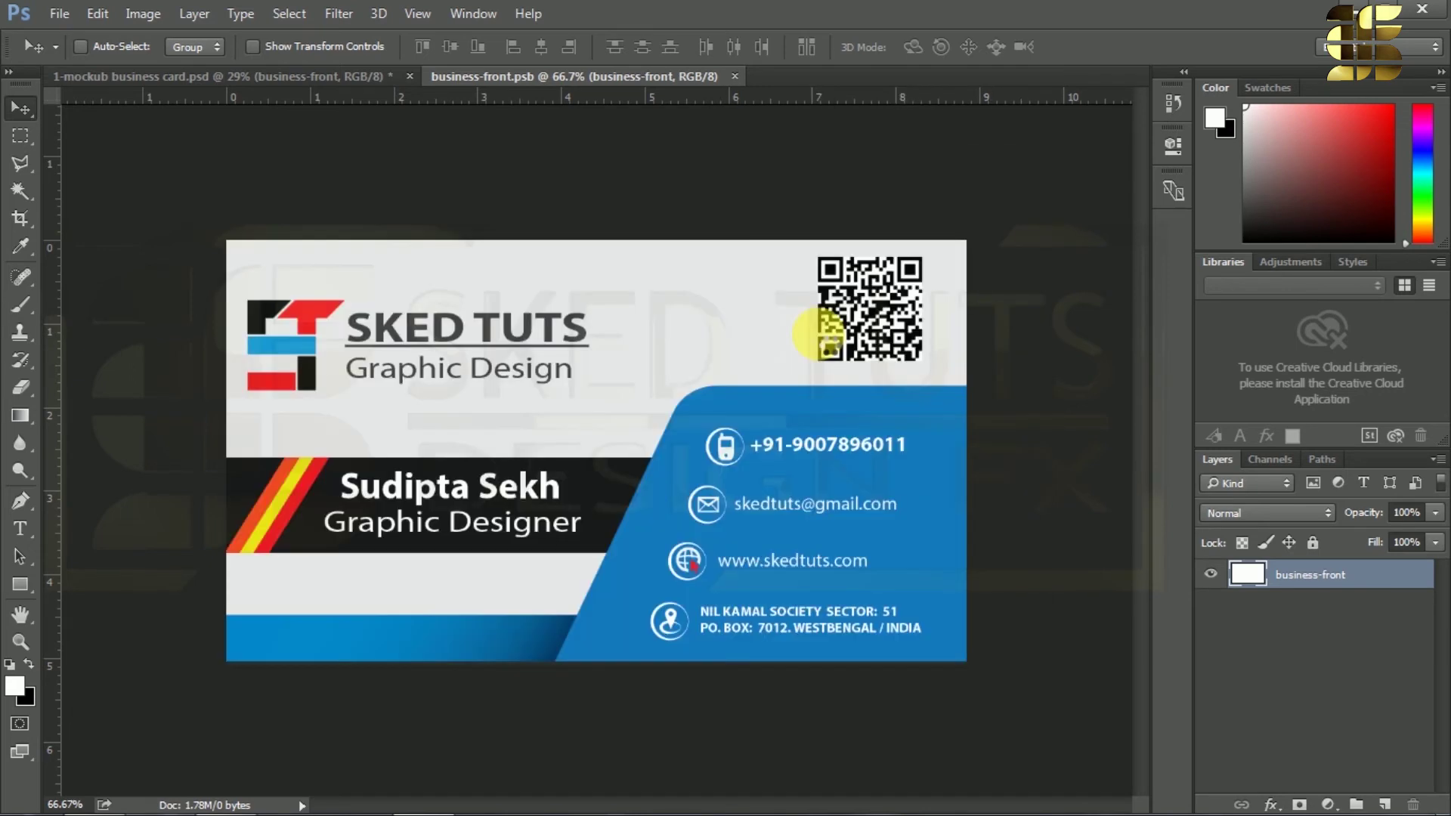
key("ctrl+a")
left_click_drag(628, 380, 679, 279)
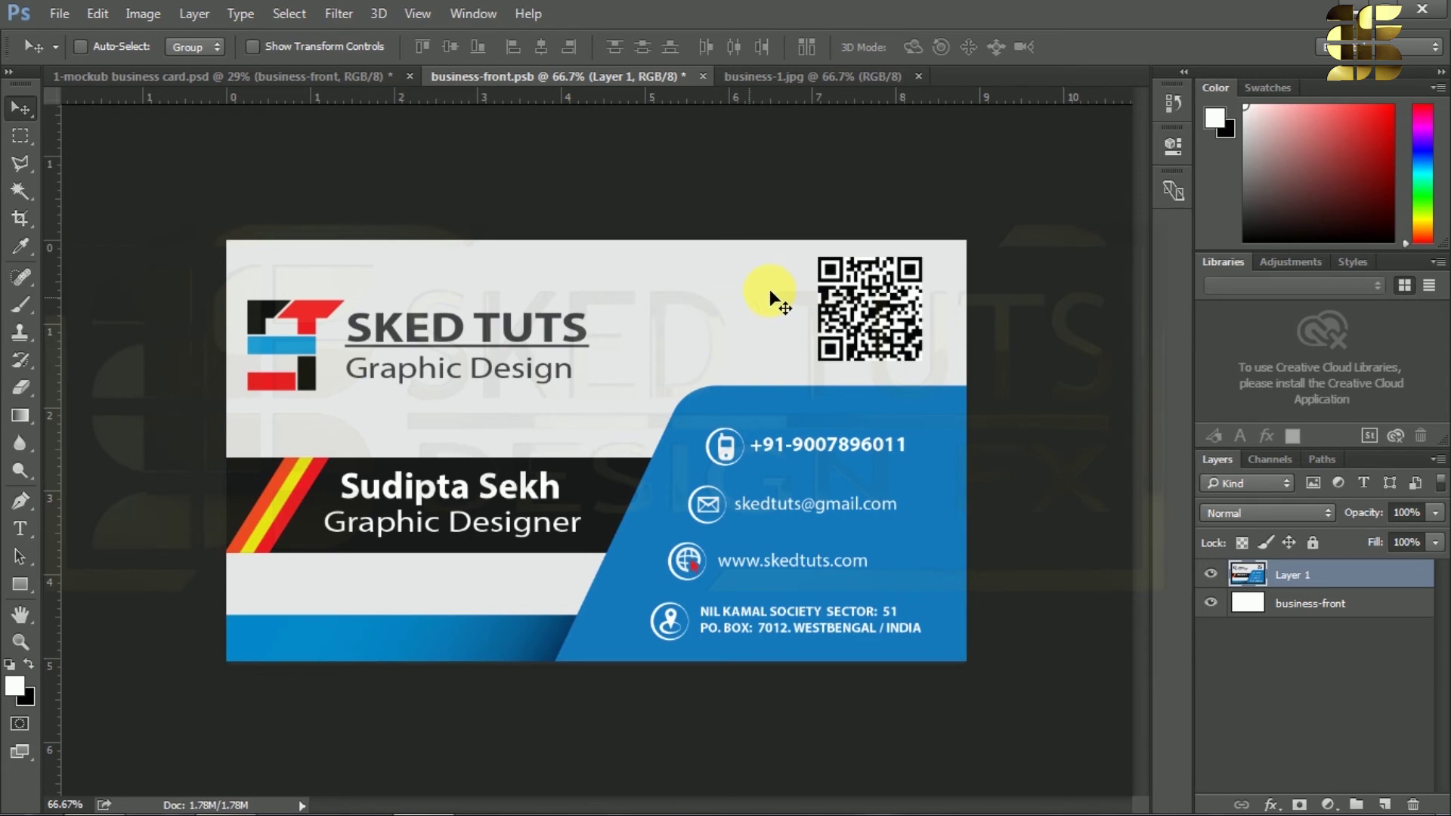
Save the business-front contents, return to the mockup document, and close the business-front and business-1 documents.
key("ctrl+s")
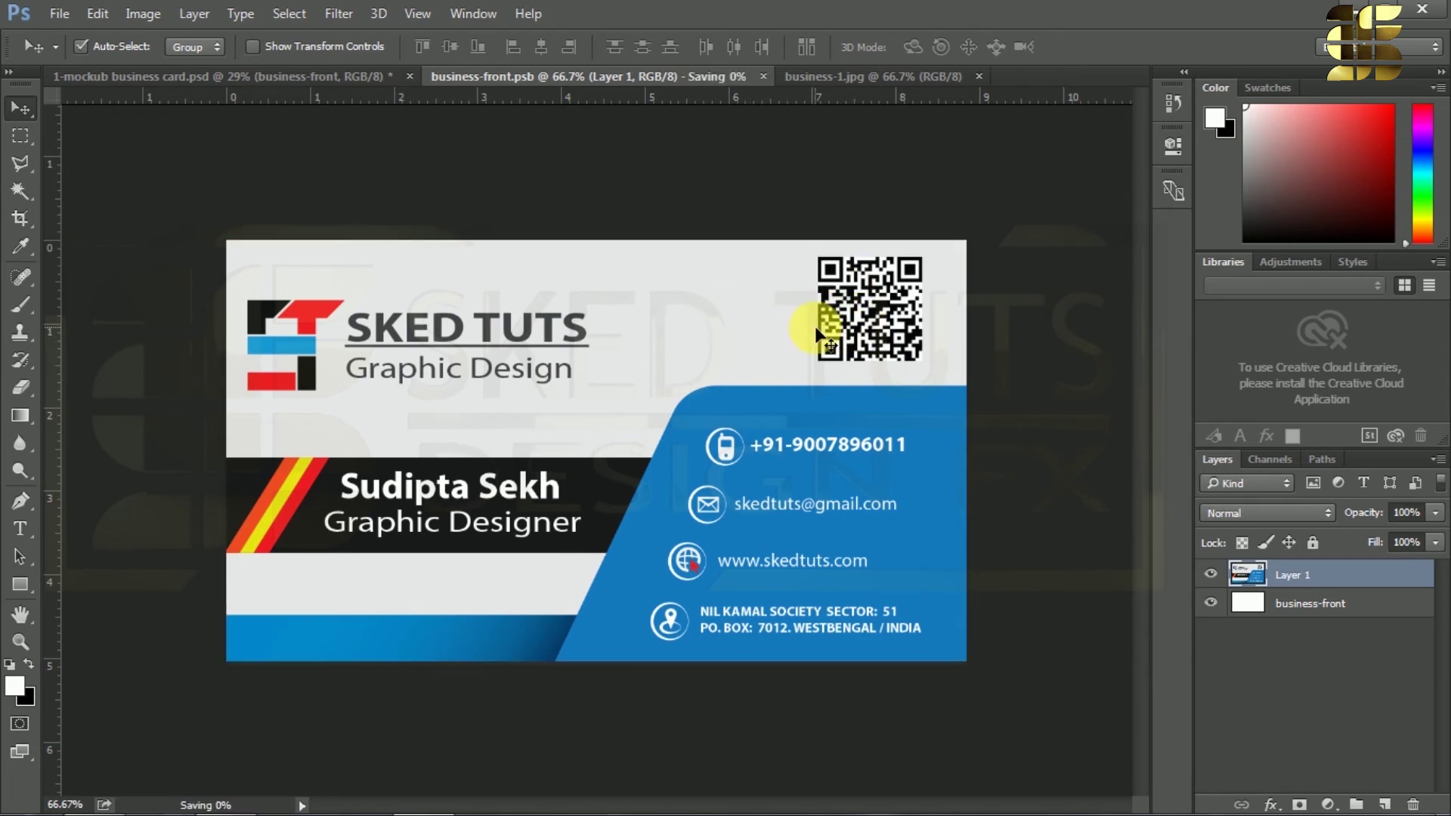
left_click(320, 75)
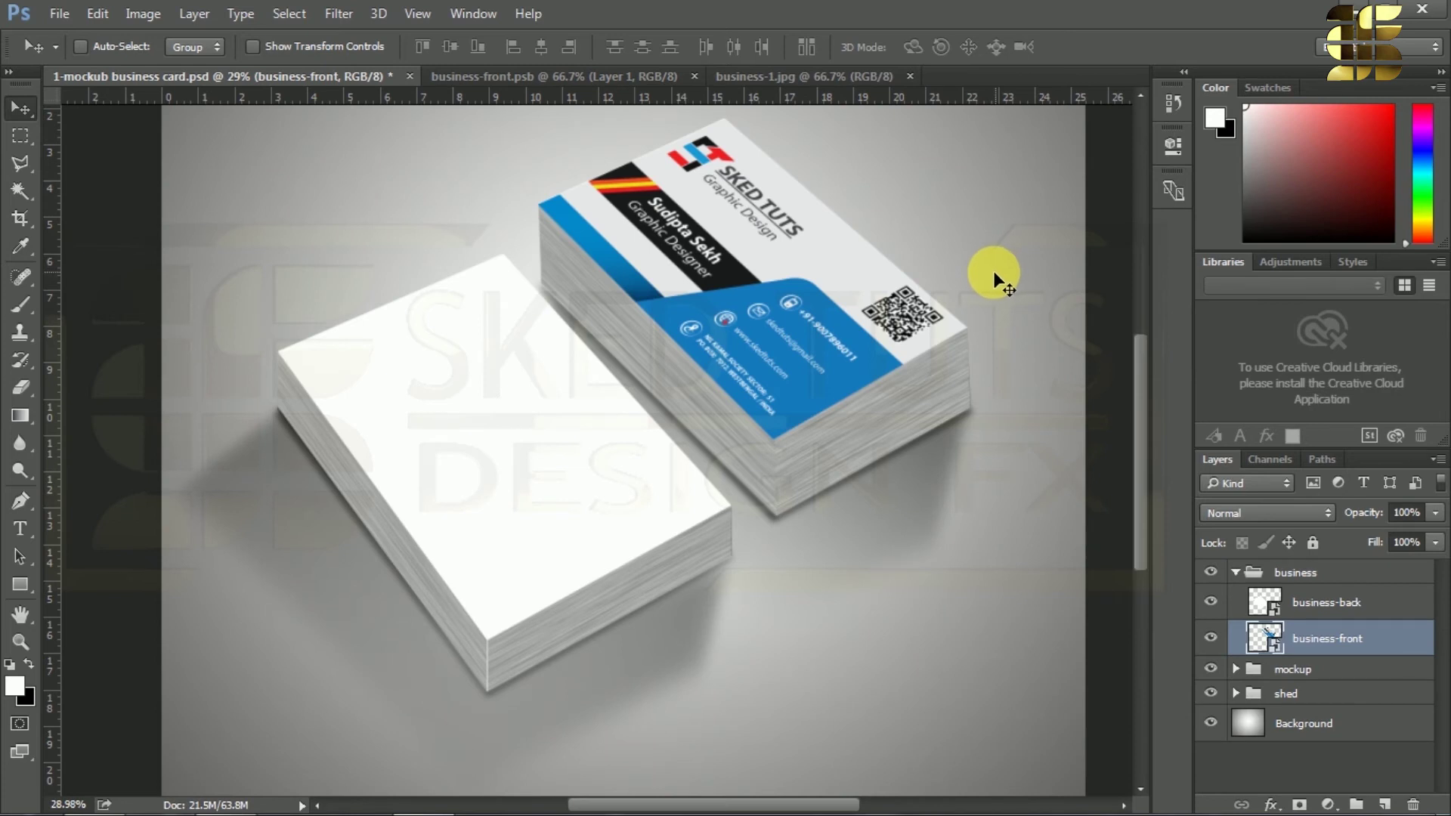
scroll(995, 270, "up", 2)
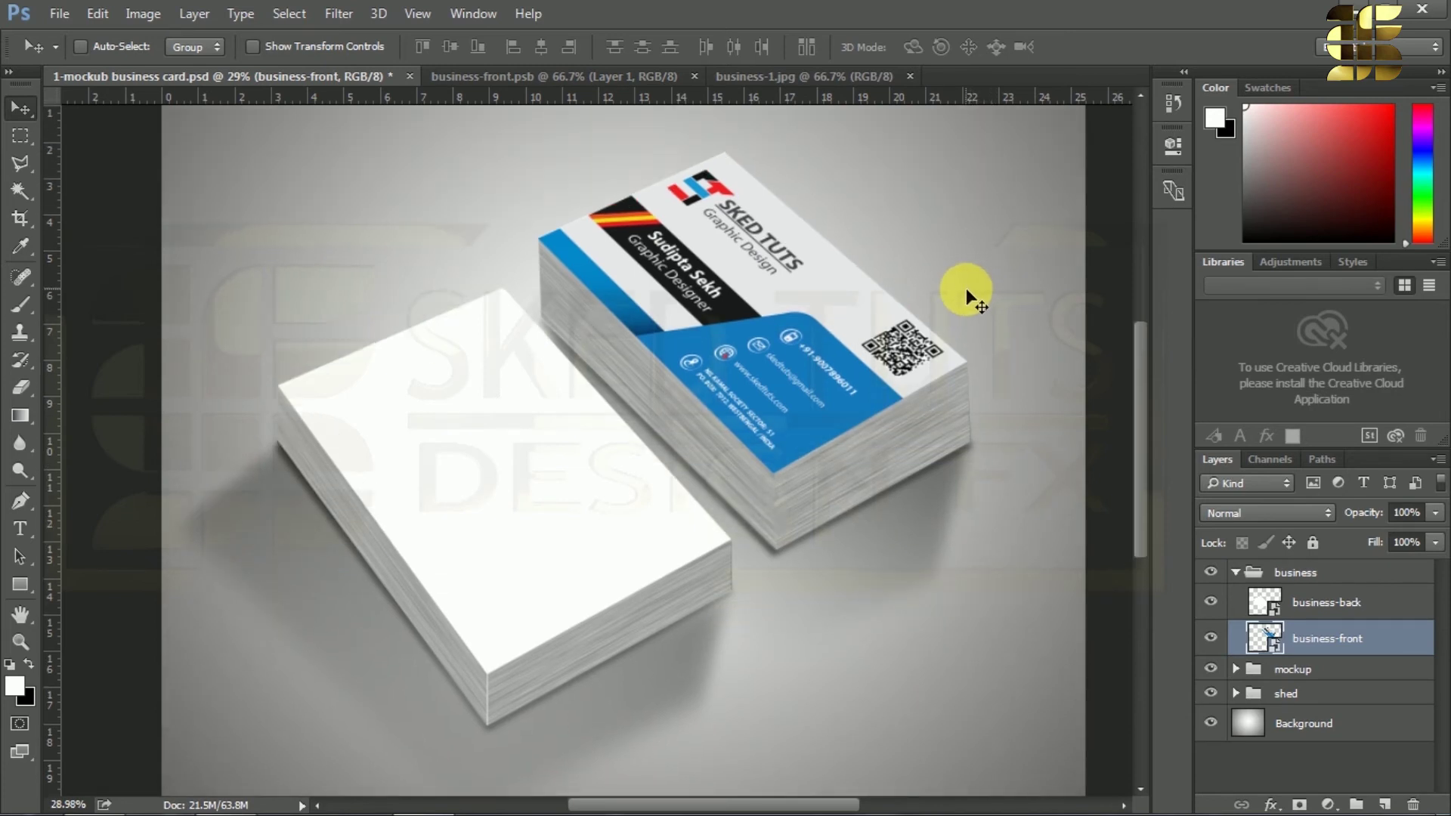
left_click(693, 76)
left_click(626, 75)
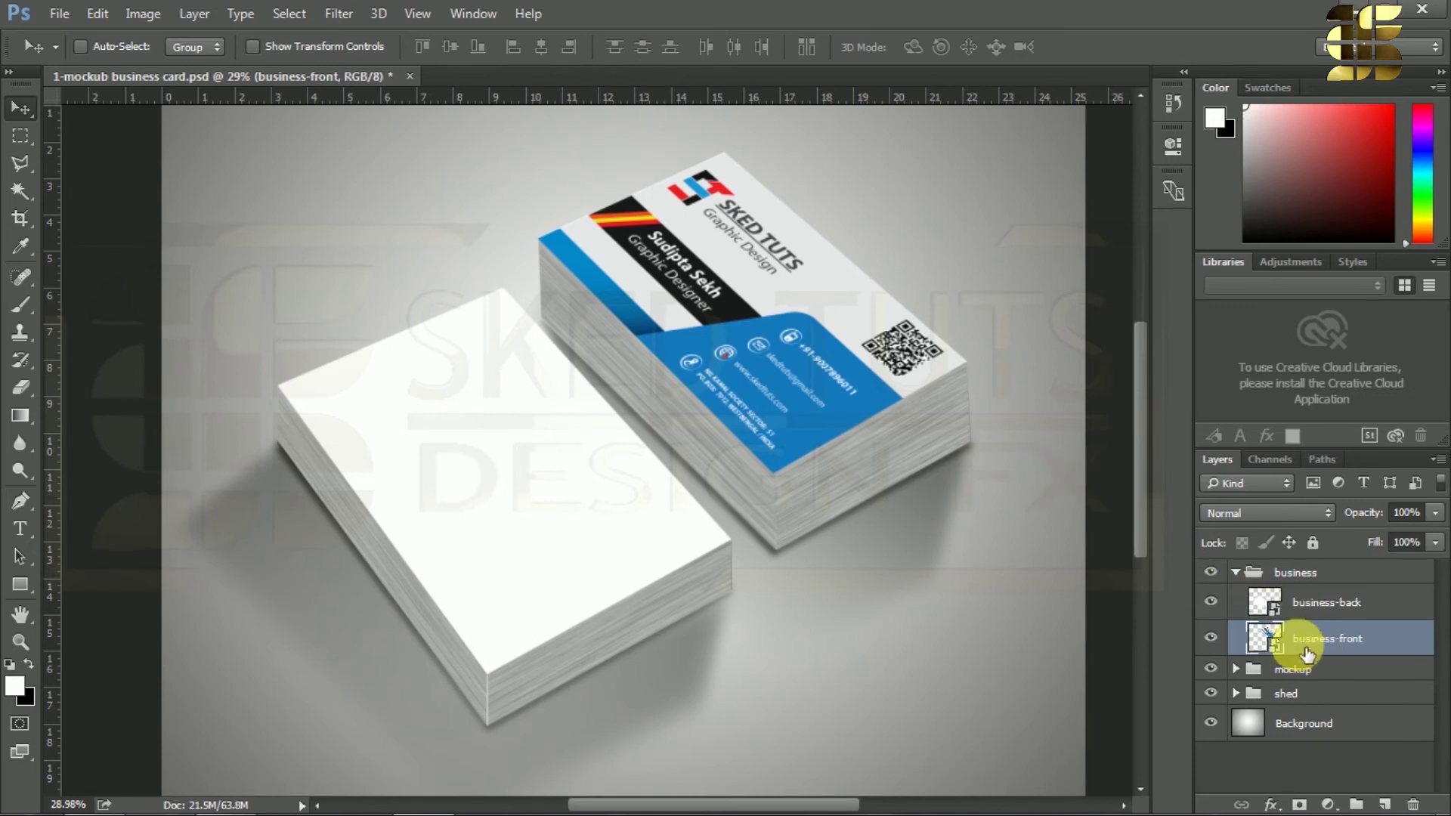
Open the business-back smart object's contents and paste in the business-2 design as a layer above the white card.
left_click(1286, 617)
double_click(1286, 617)
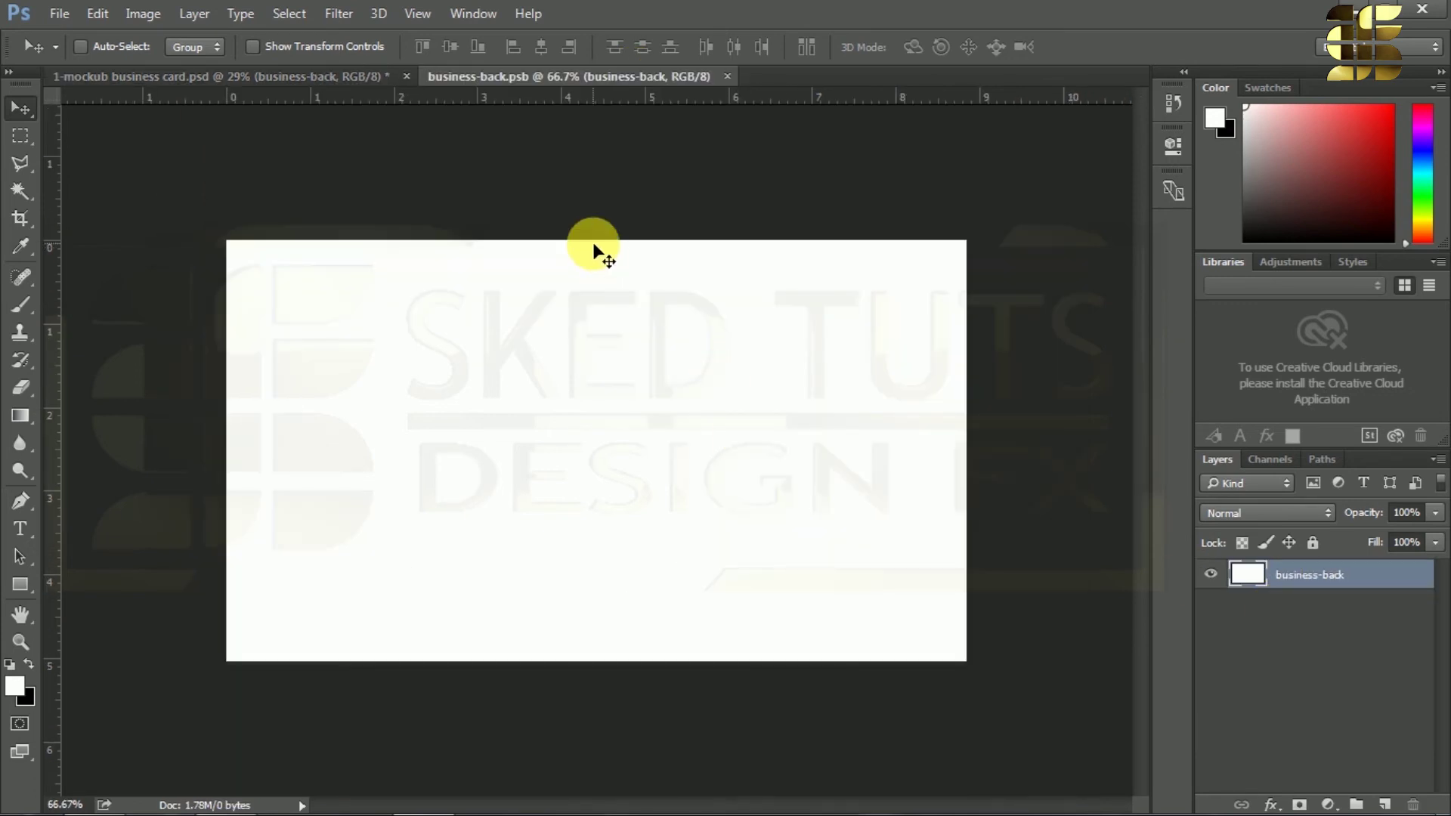
right_click(812, 79)
left_click(873, 194)
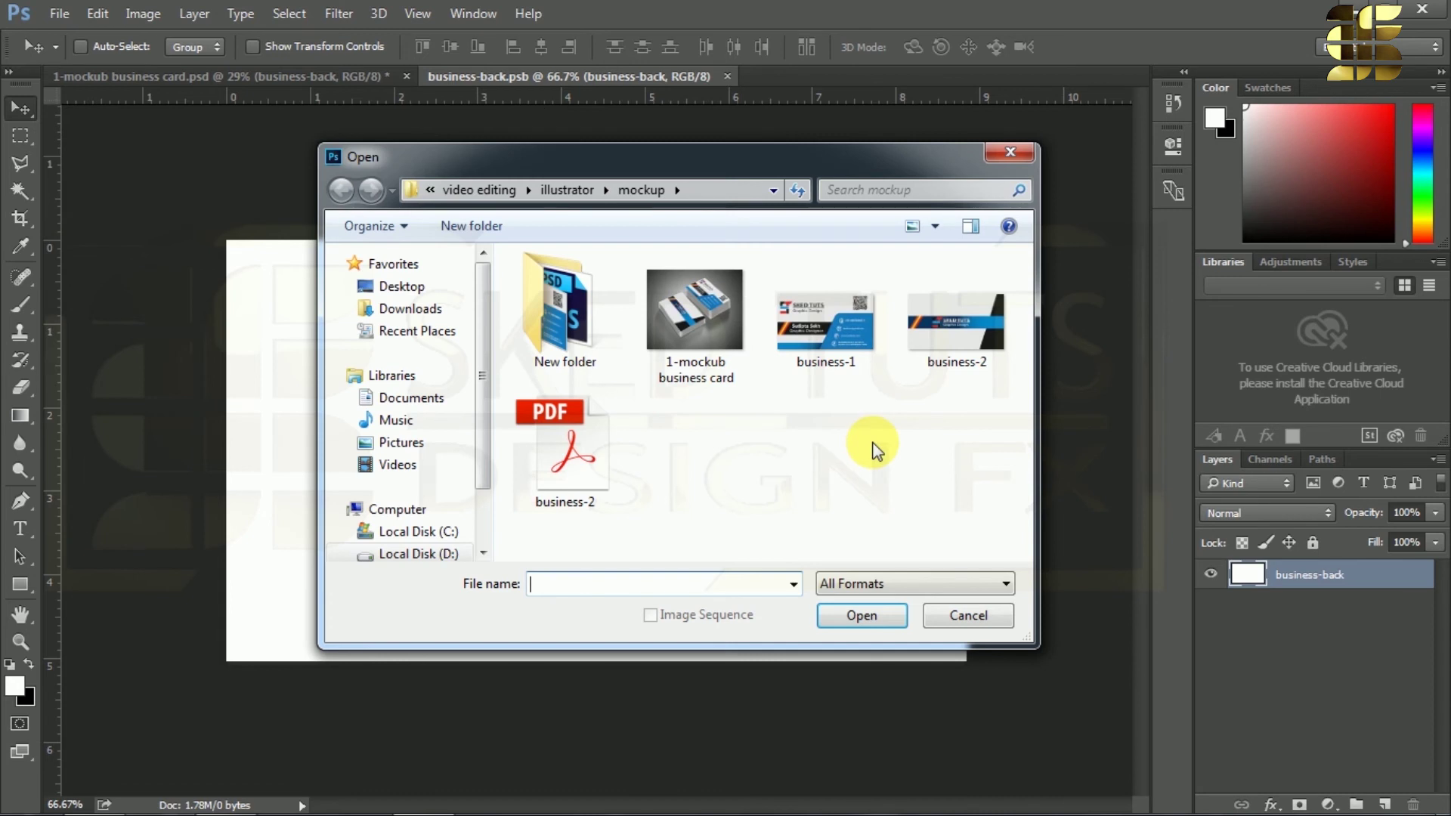
double_click(954, 332)
key("ctrl+a")
left_click(620, 75)
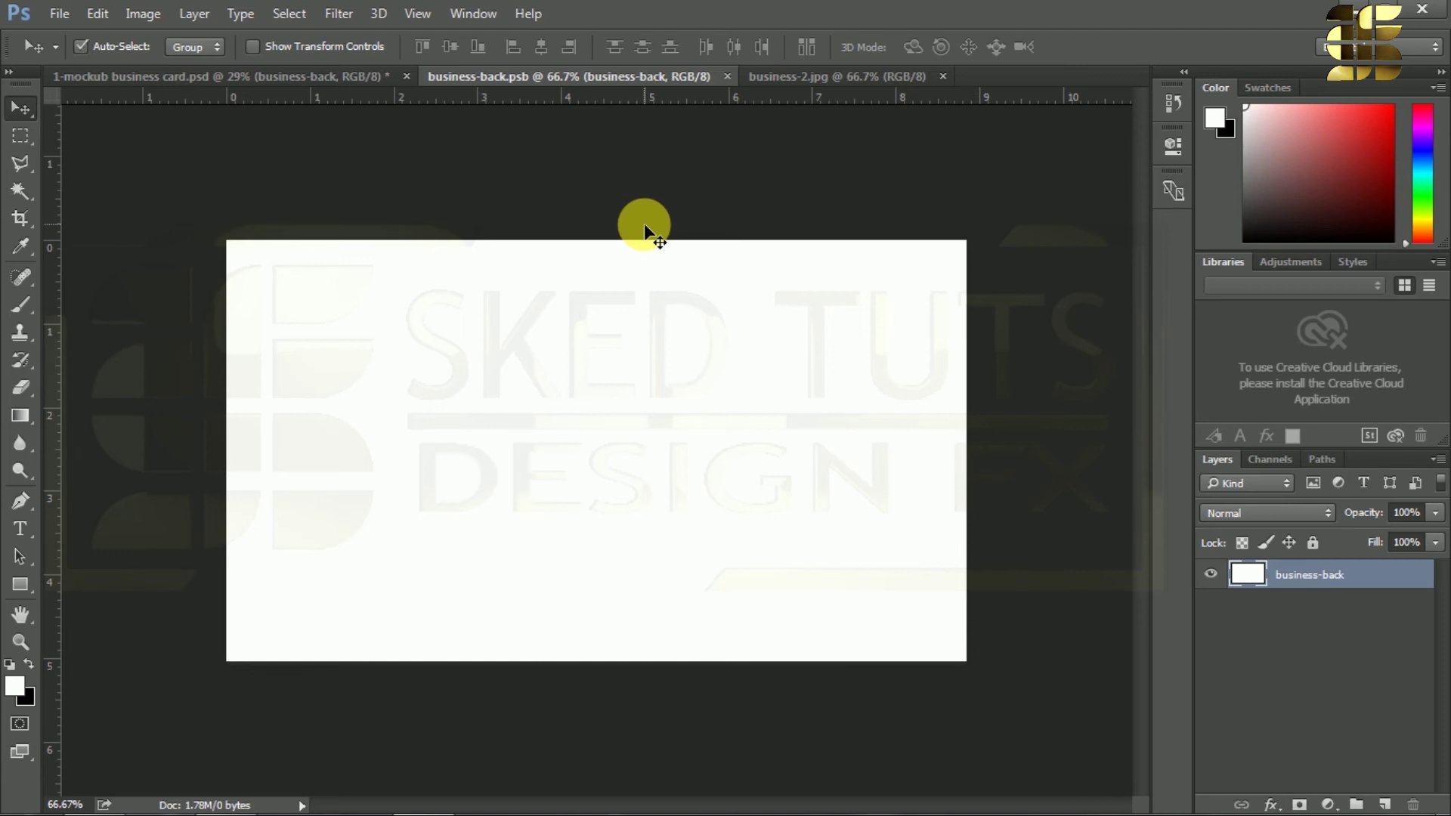
key("ctrl+v")
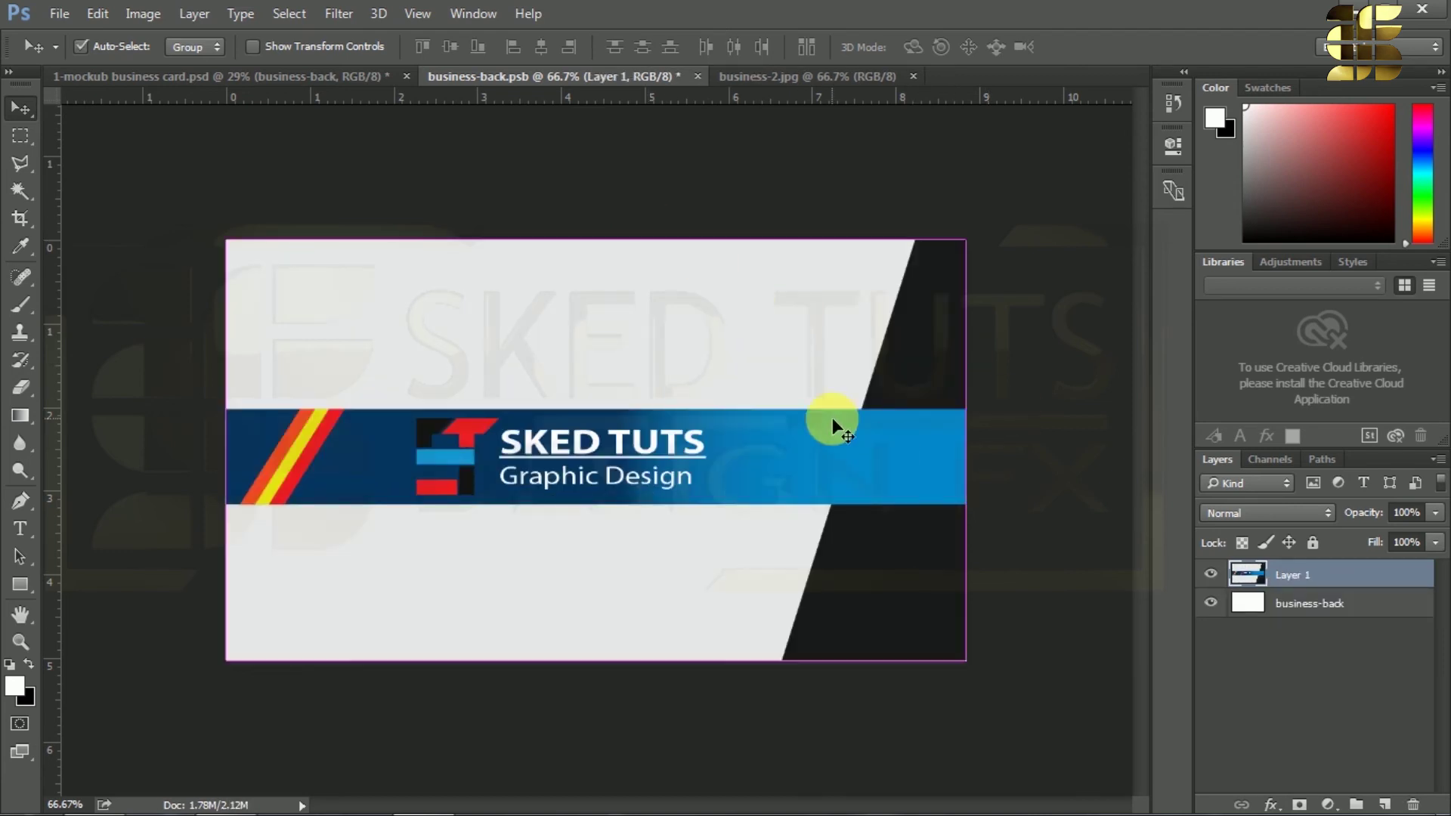
Stretch the pasted back design to the card's edges, with its width at 100.10%, and apply the transformation.
key("ctrl+t")
left_click_drag(979, 462, 980, 462)
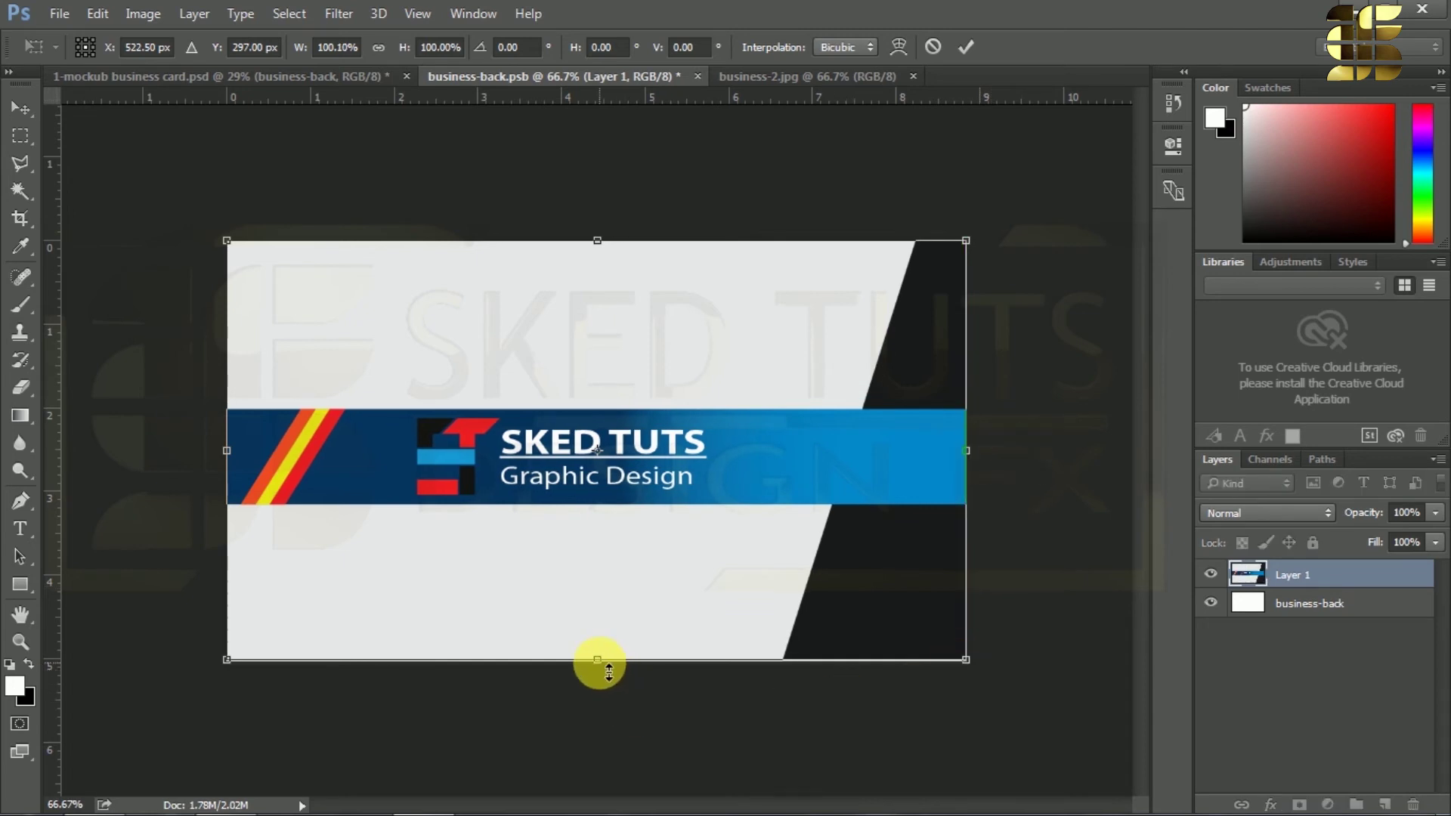
left_click_drag(607, 675, 606, 680)
key("Return")
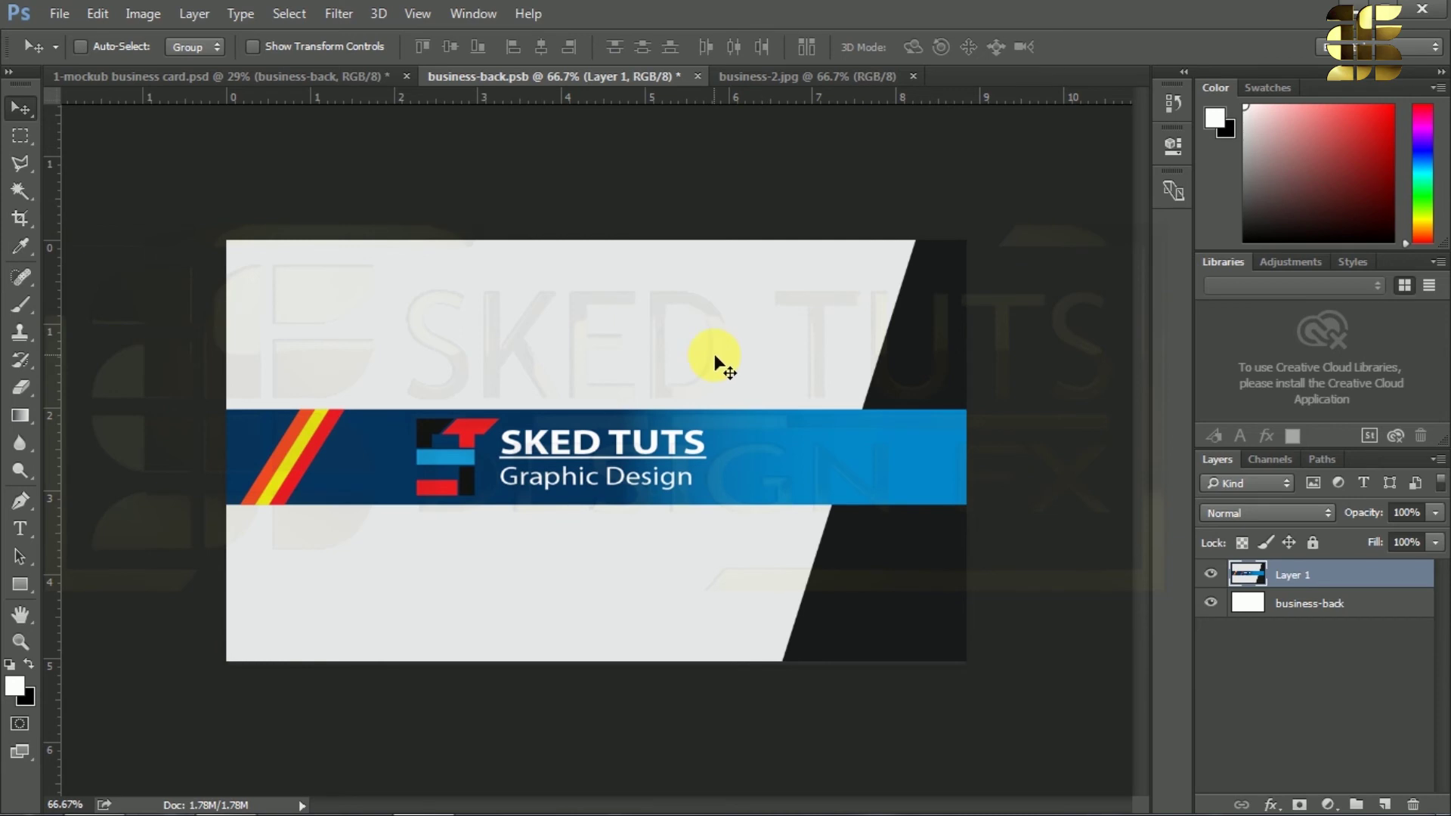
Save the business-back contents and return to the mockup document to update the front stack.
key("ctrl+s")
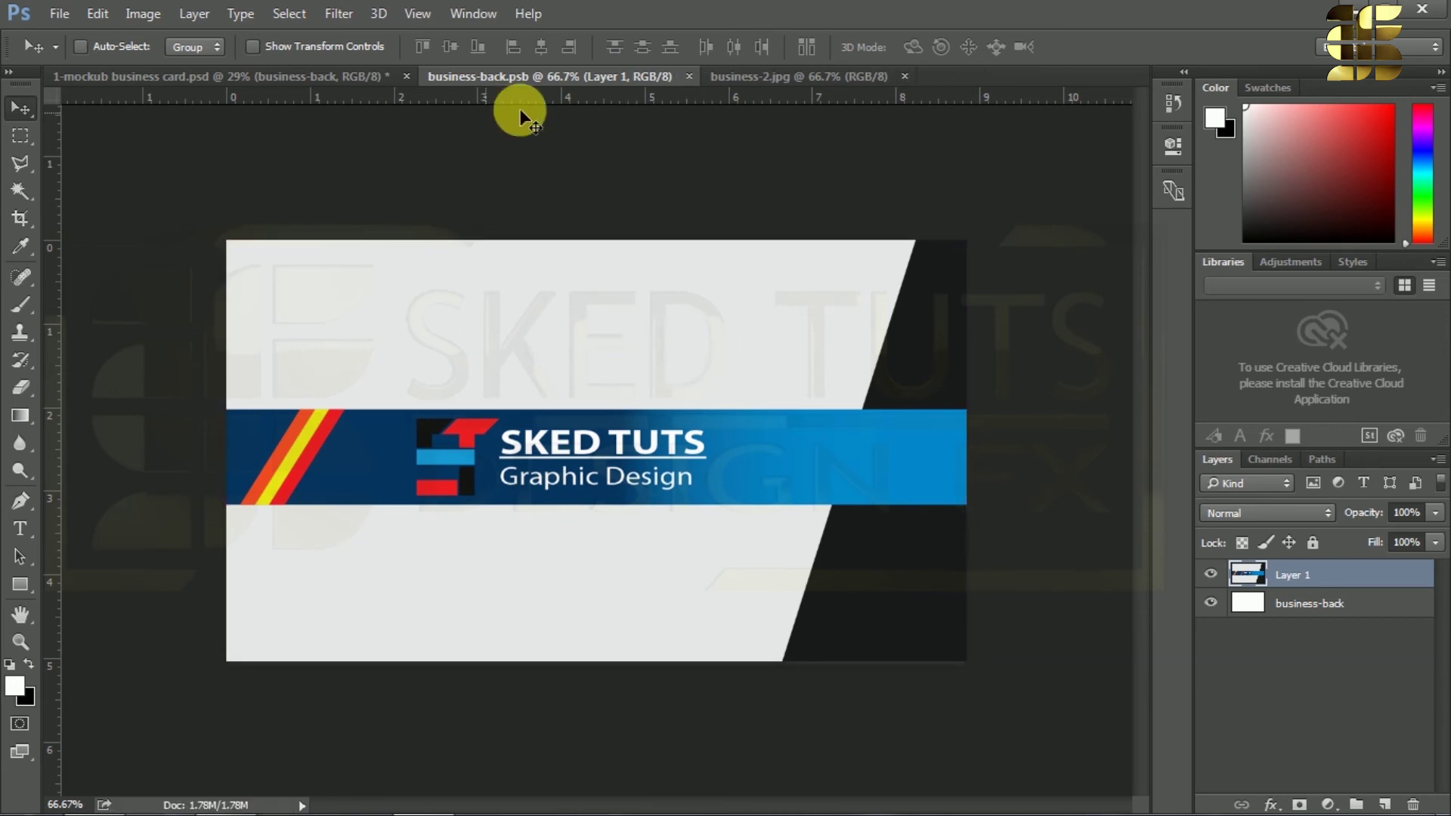
left_click(327, 77)
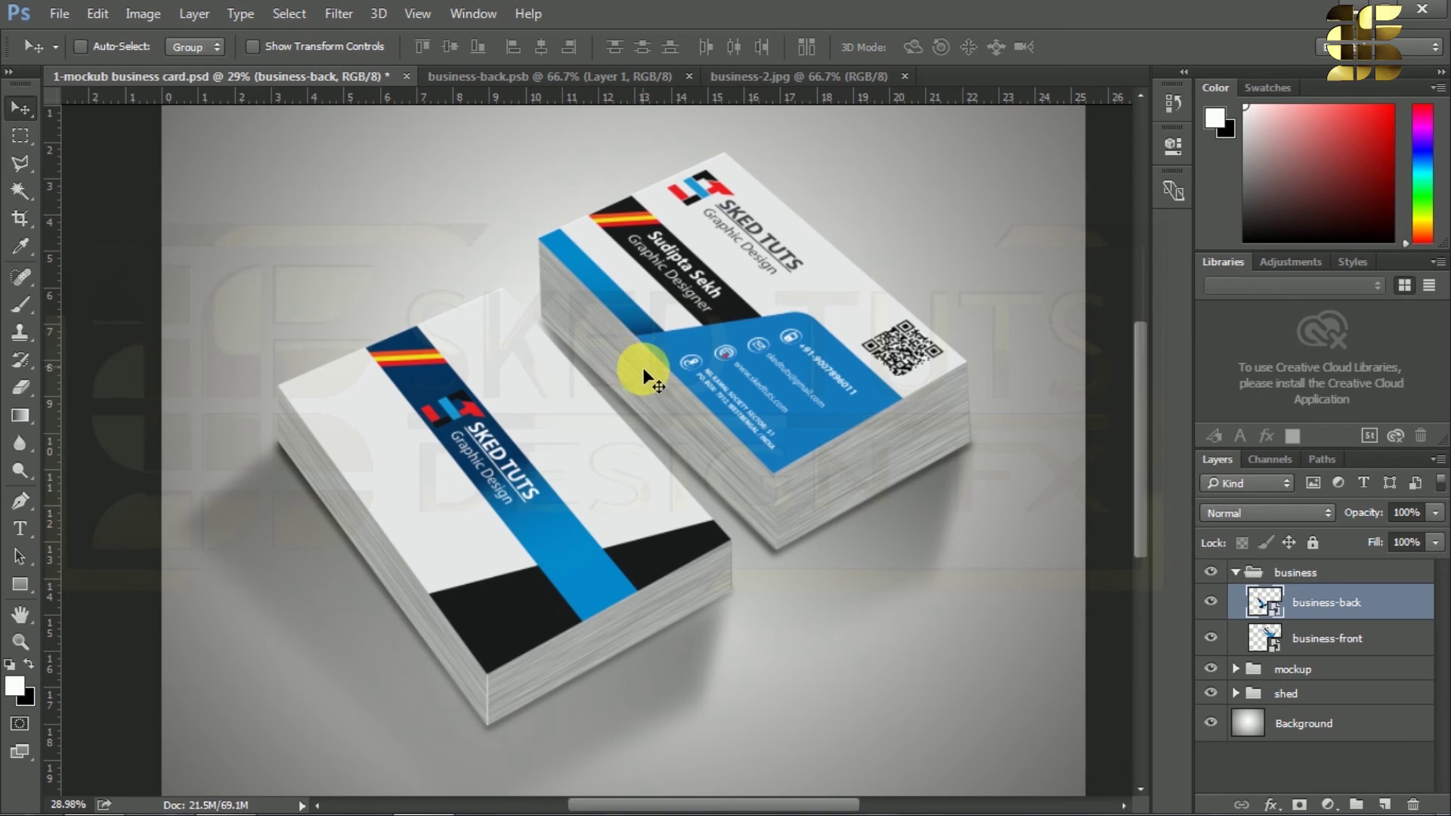
scroll(861, 437, "down", 1)
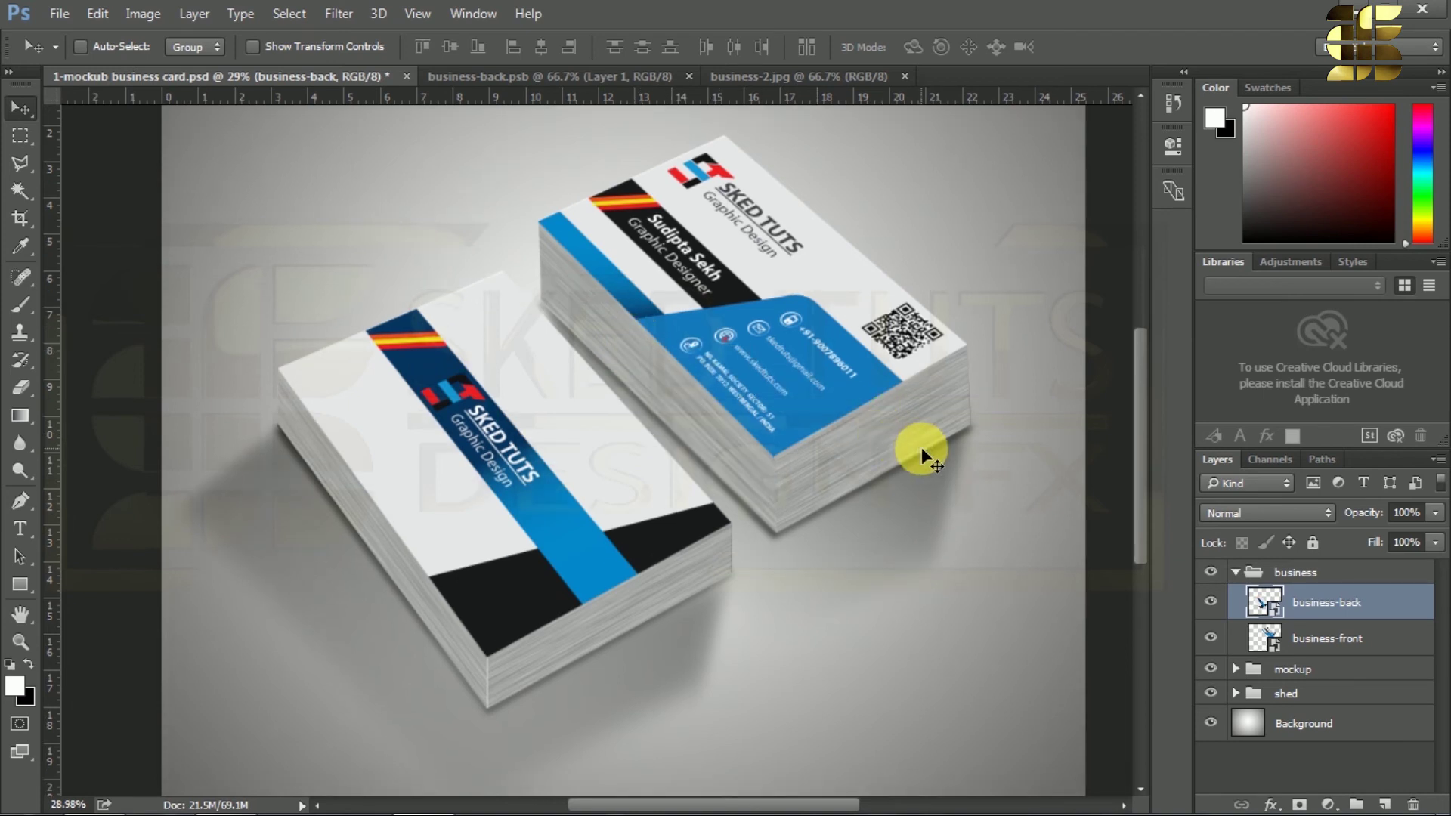
scroll(683, 427, "down", 1)
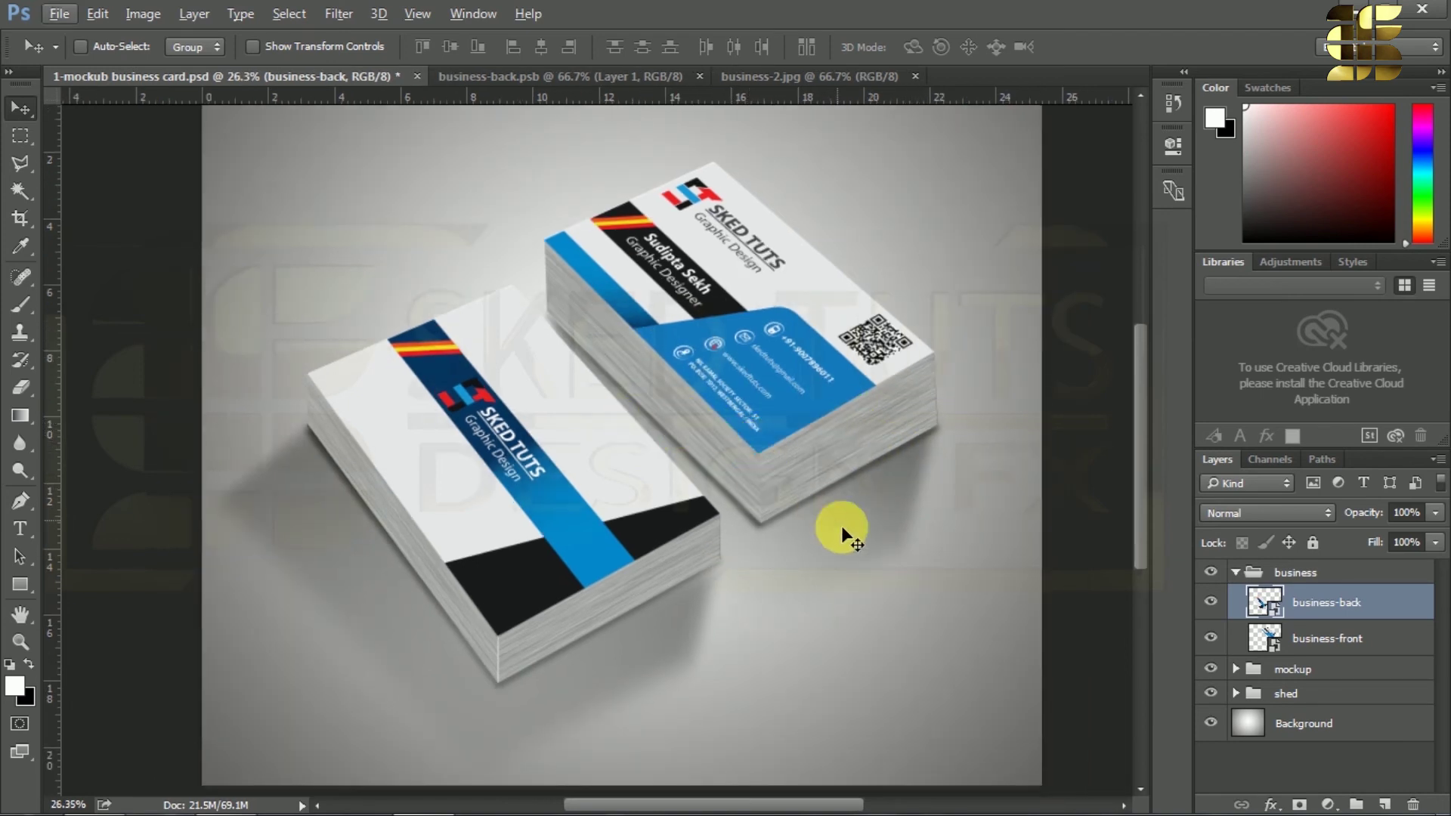
Collapse the business layer group.
left_click(1243, 572)
left_click(1237, 573)
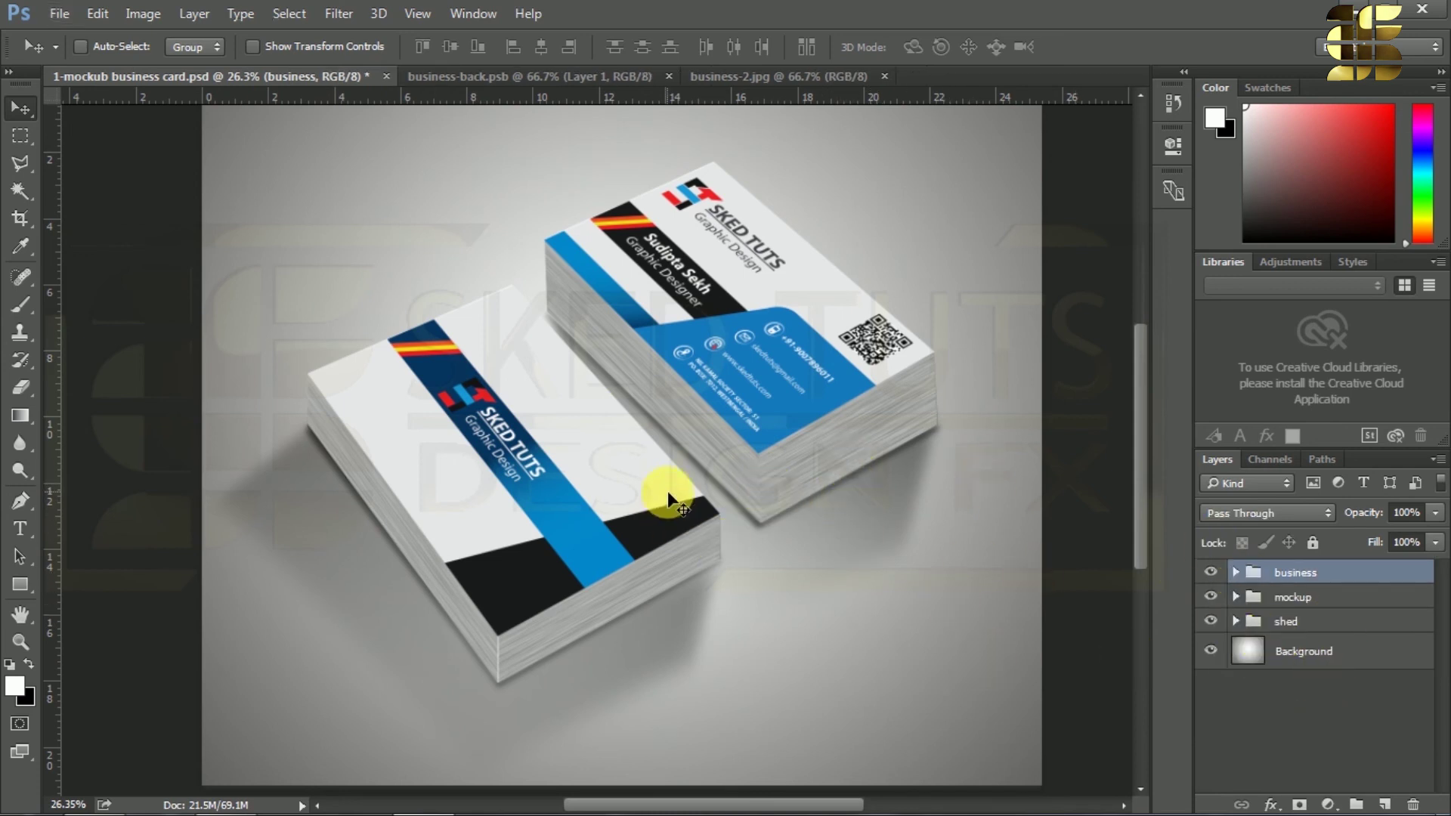
scroll(713, 476, "up", 1)
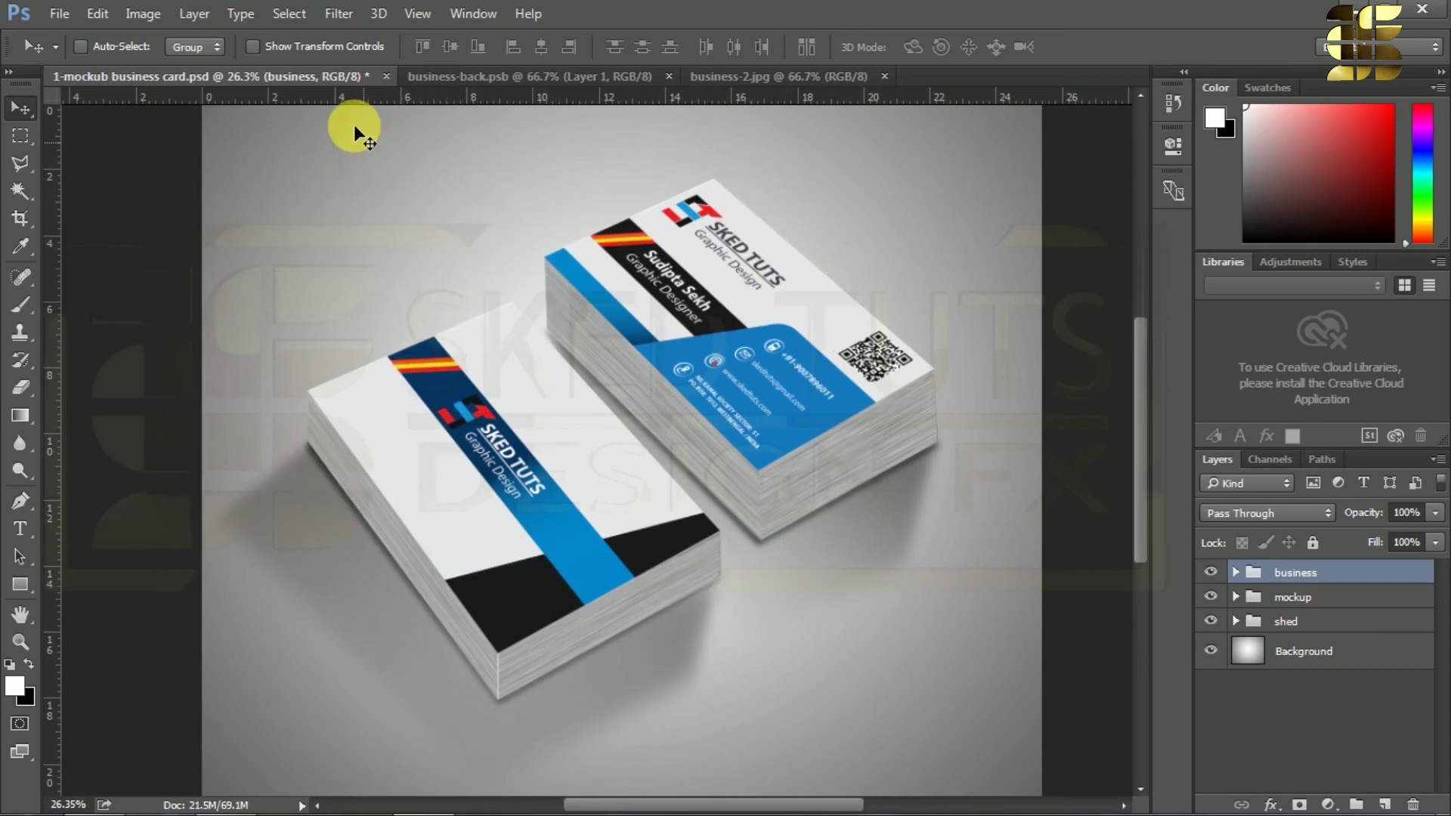
Save the mockup as a JPEG named "2-mockub business card" in the mockup folder, with maximum quality 12 and the Baseline ("Standard") format.
left_click(65, 17)
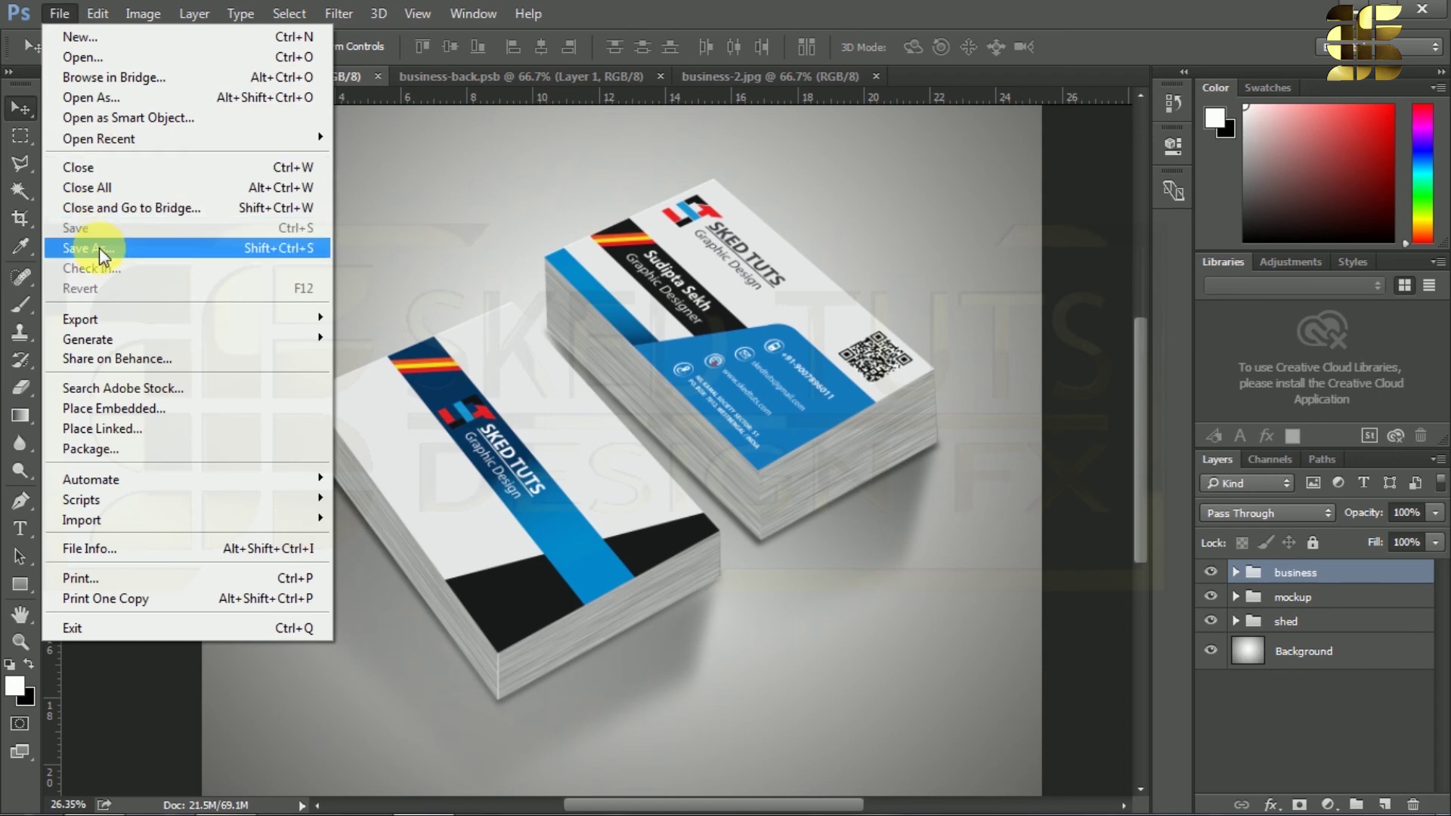
left_click(99, 247)
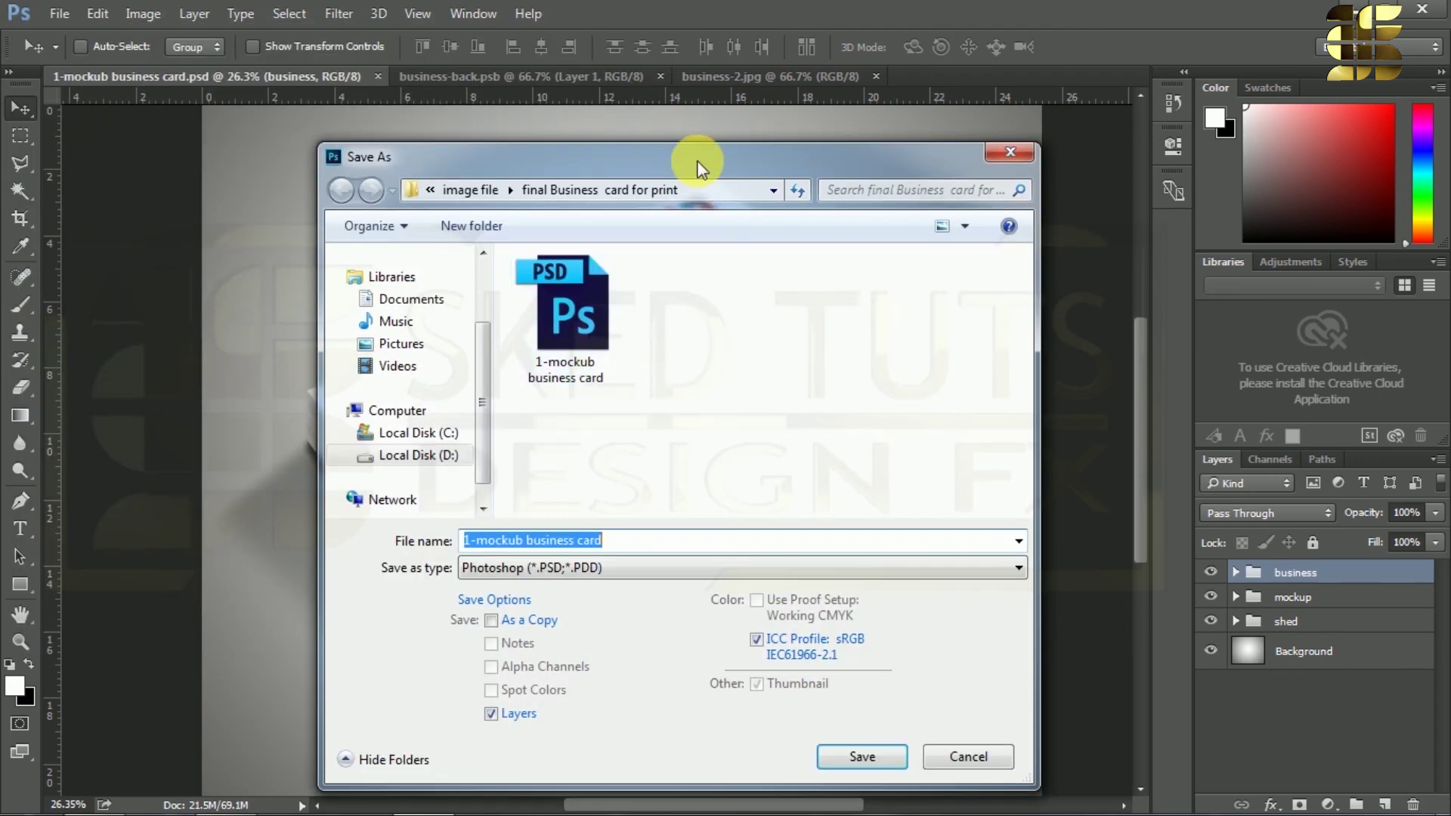
left_click_drag(699, 166, 583, 62)
left_click(491, 464)
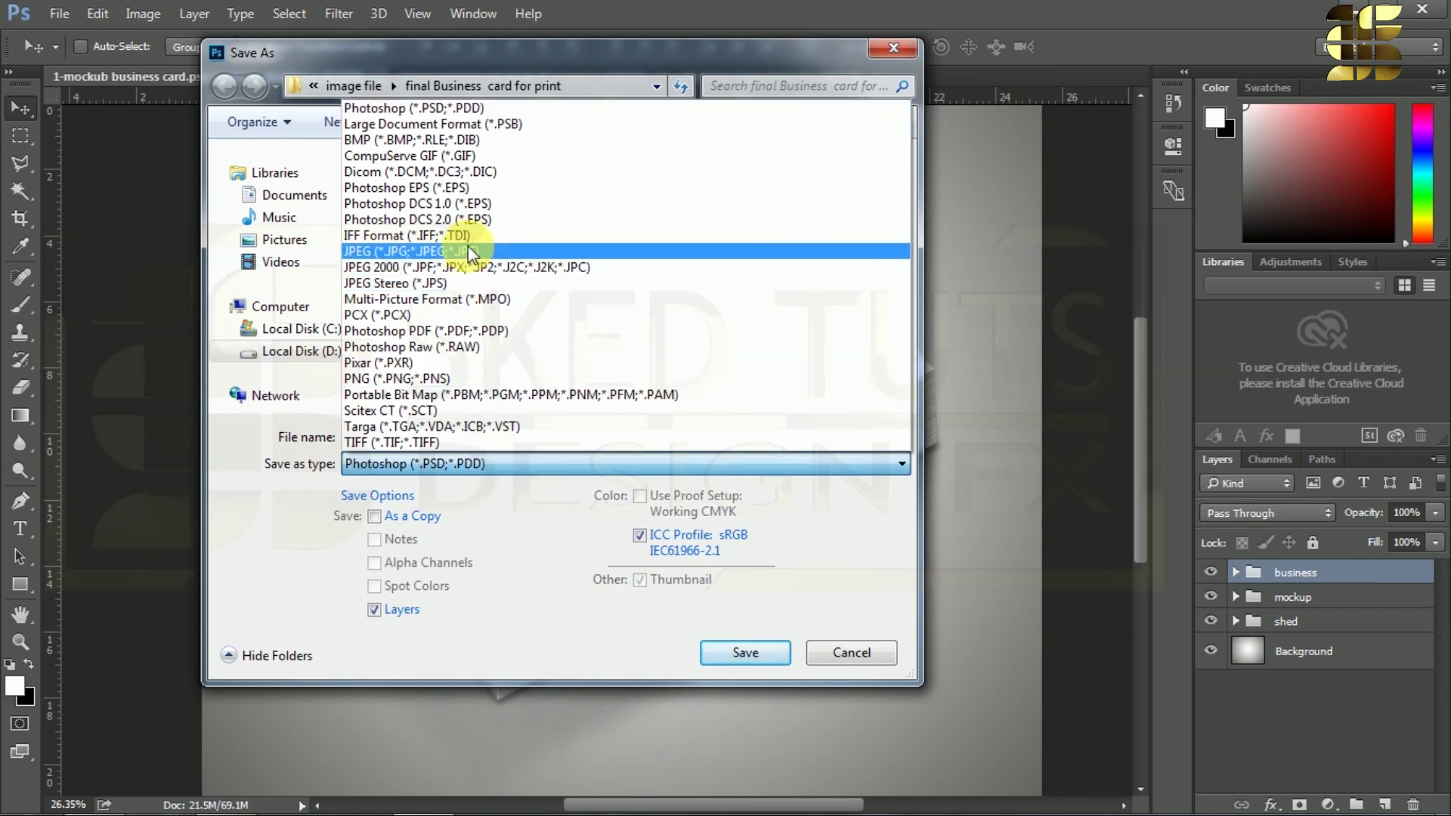
left_click(470, 252)
left_click(351, 437)
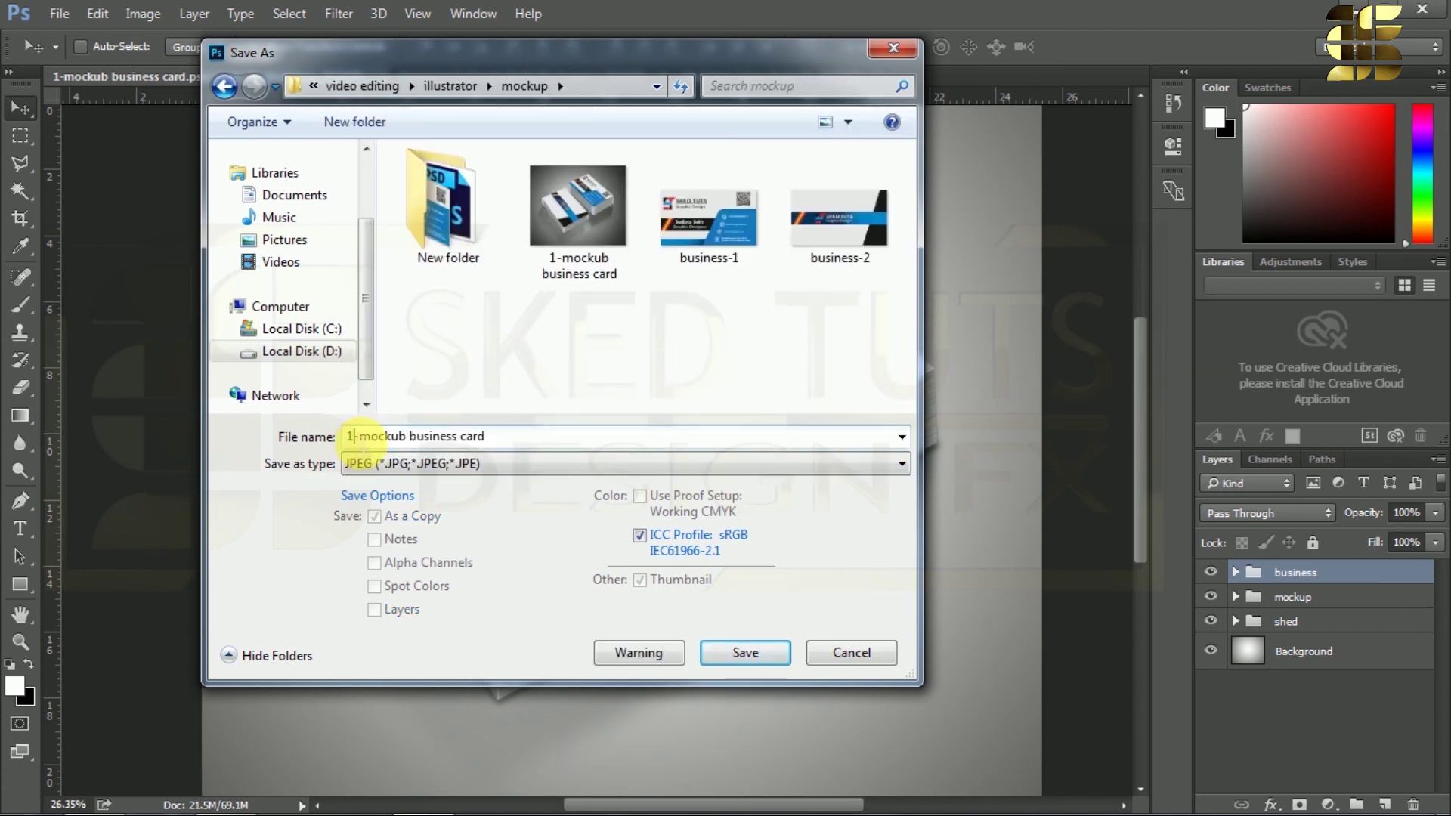
left_click(746, 653)
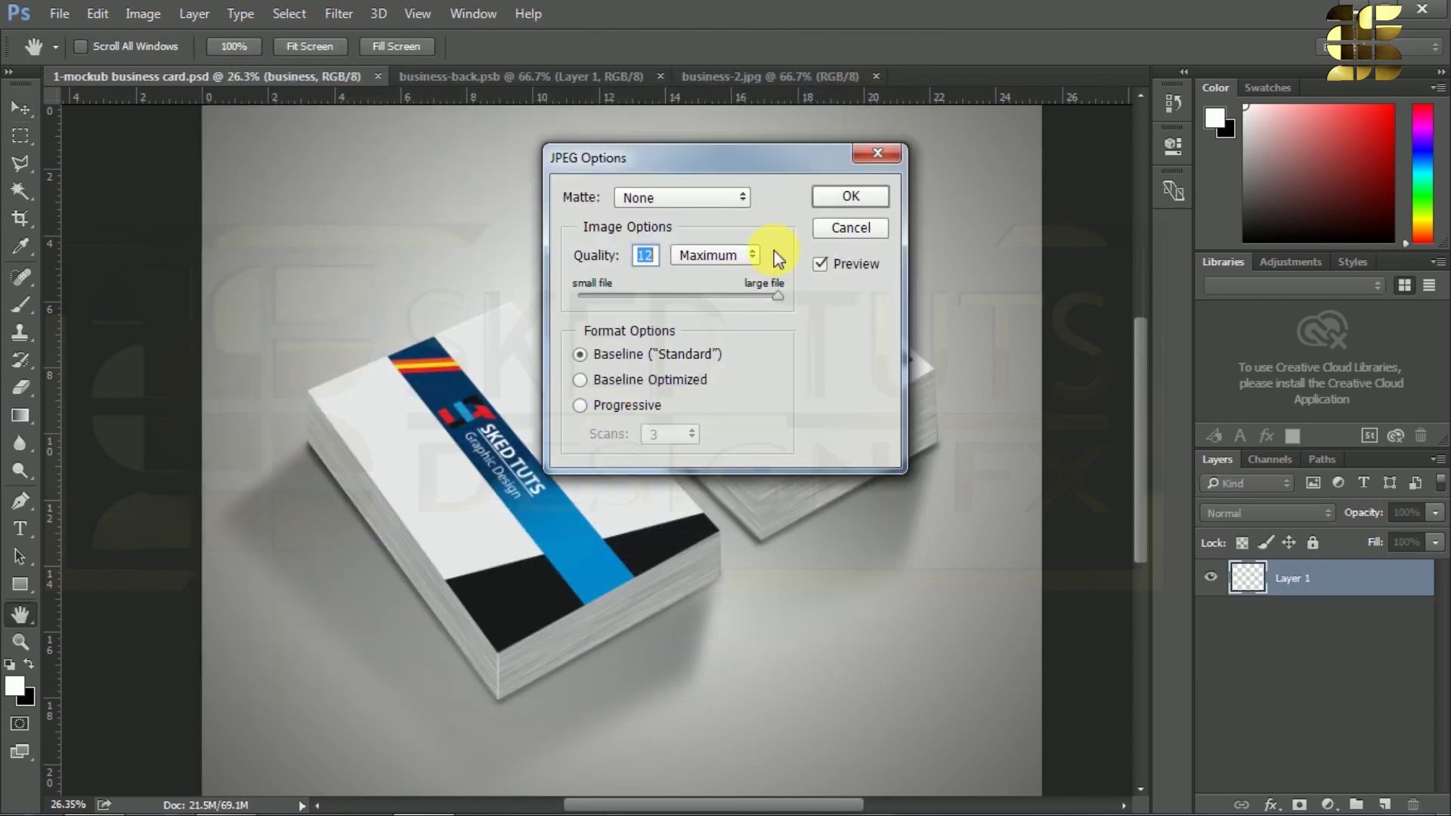
left_click(838, 198)
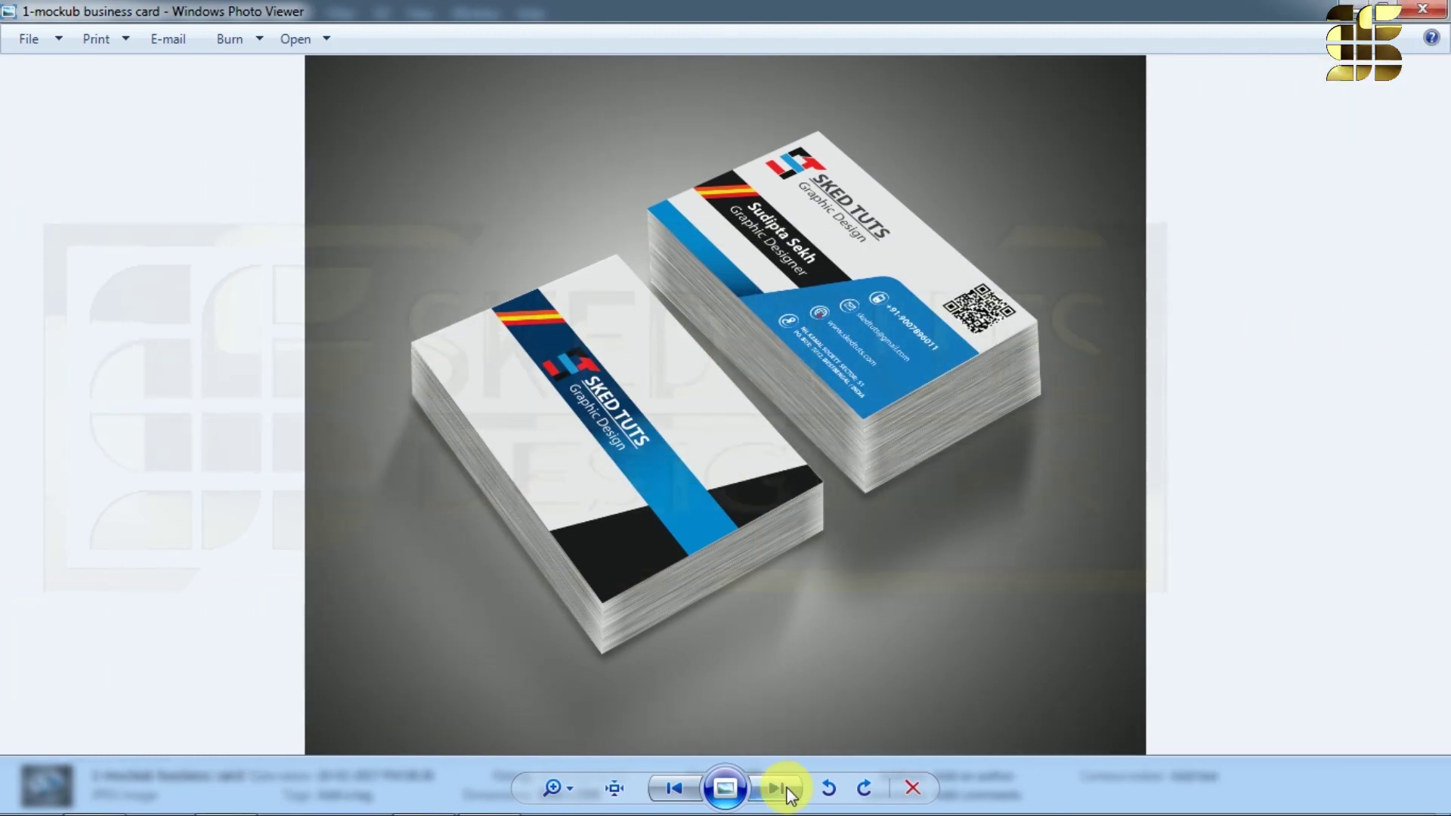
Switch to Windows Photo Viewer, inspect the exported mockup against the earlier version, and start a full-screen slide show.
left_click(785, 787)
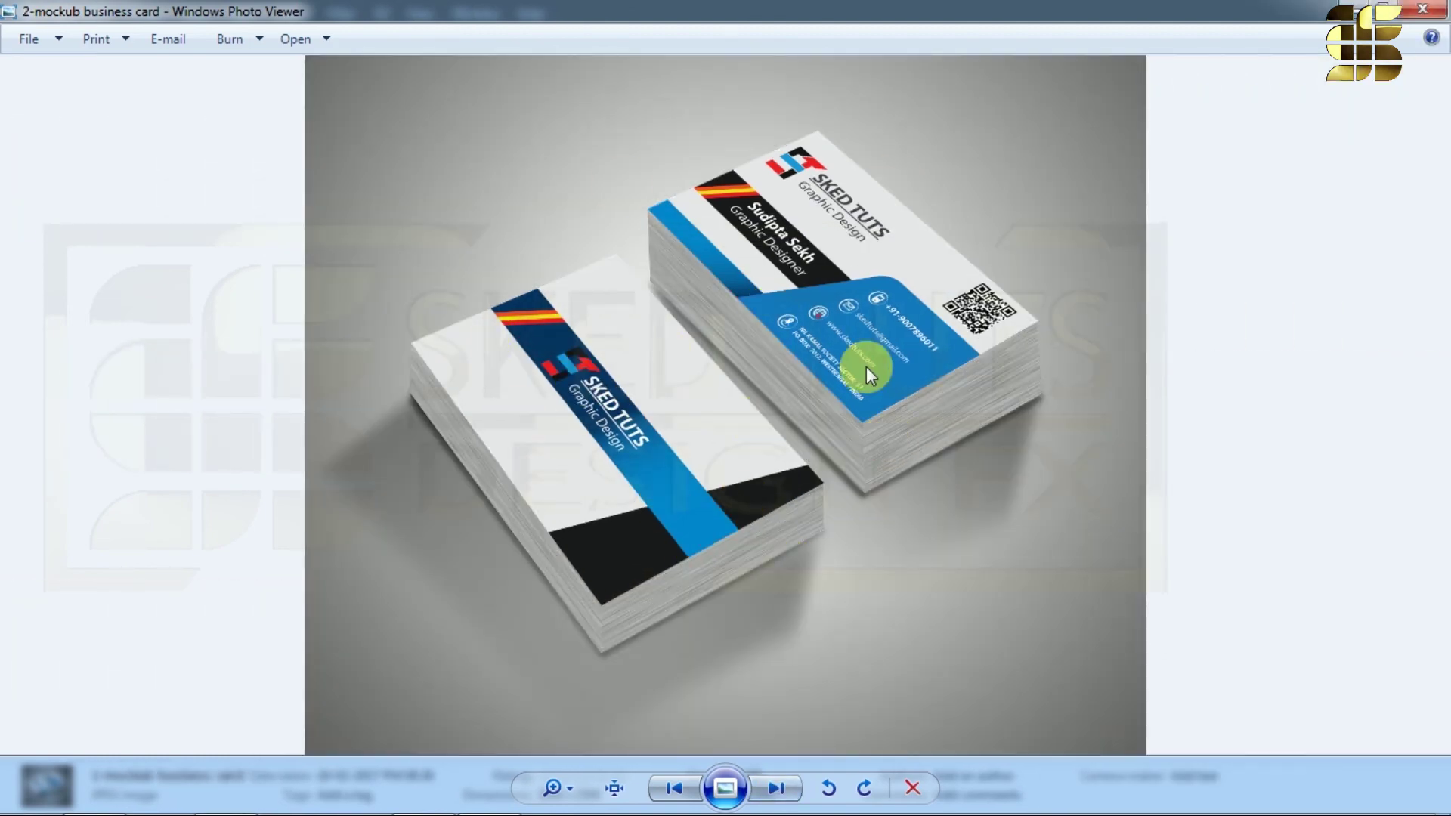
scroll(866, 366, "up", 3)
scroll(850, 348, "down", 3)
scroll(832, 265, "up", 3)
scroll(826, 265, "down", 3)
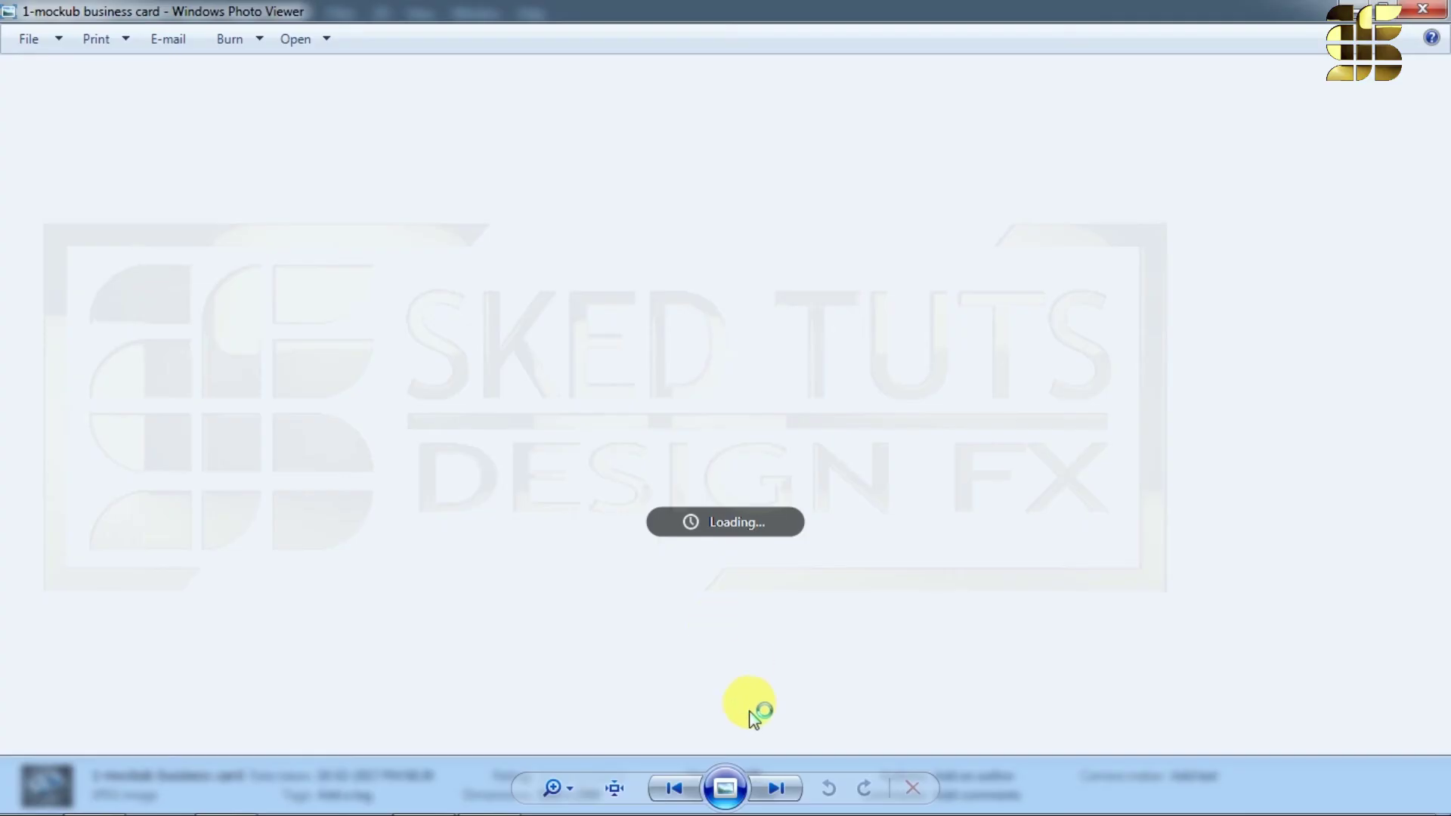
left_click(724, 788)
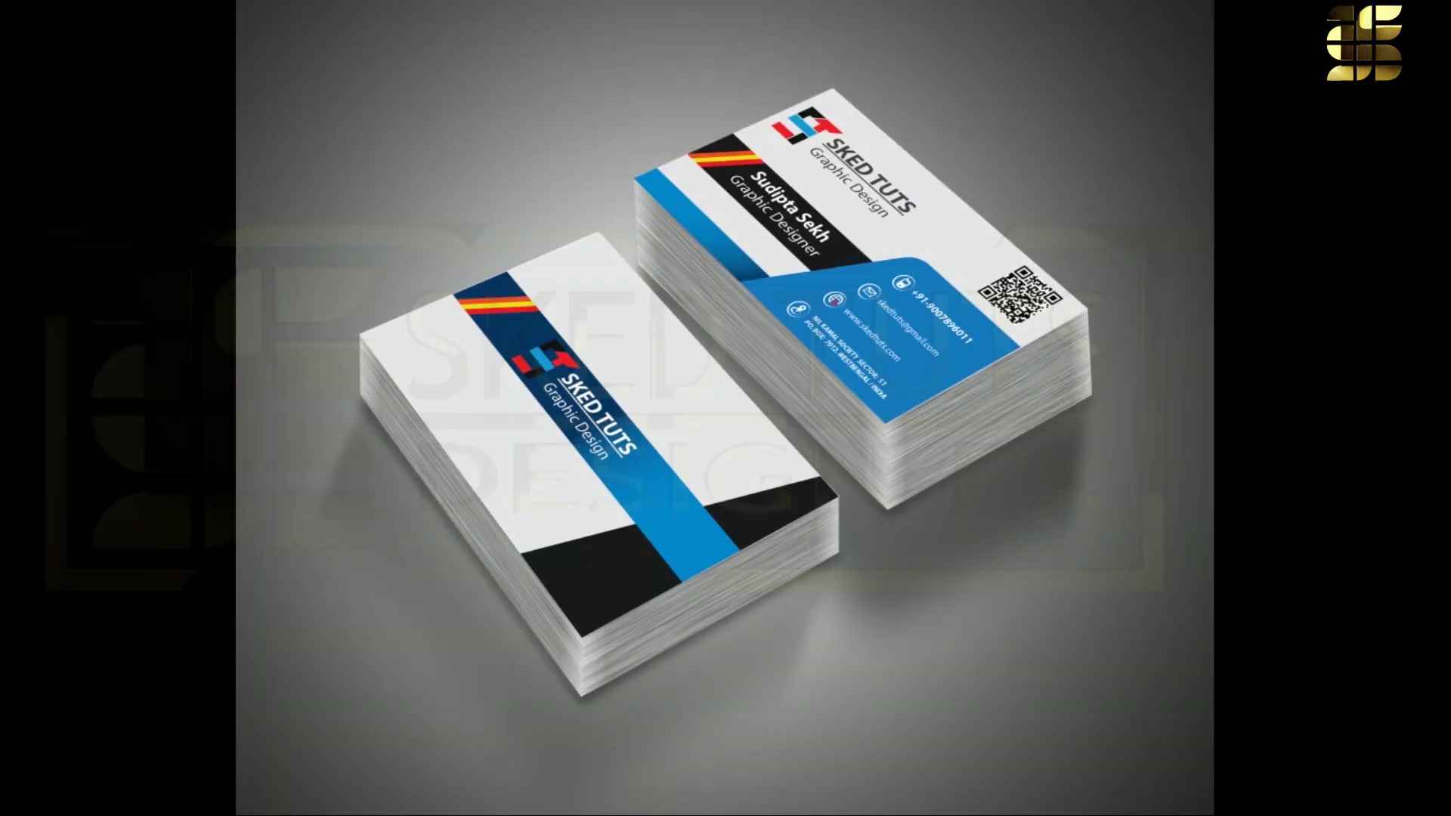